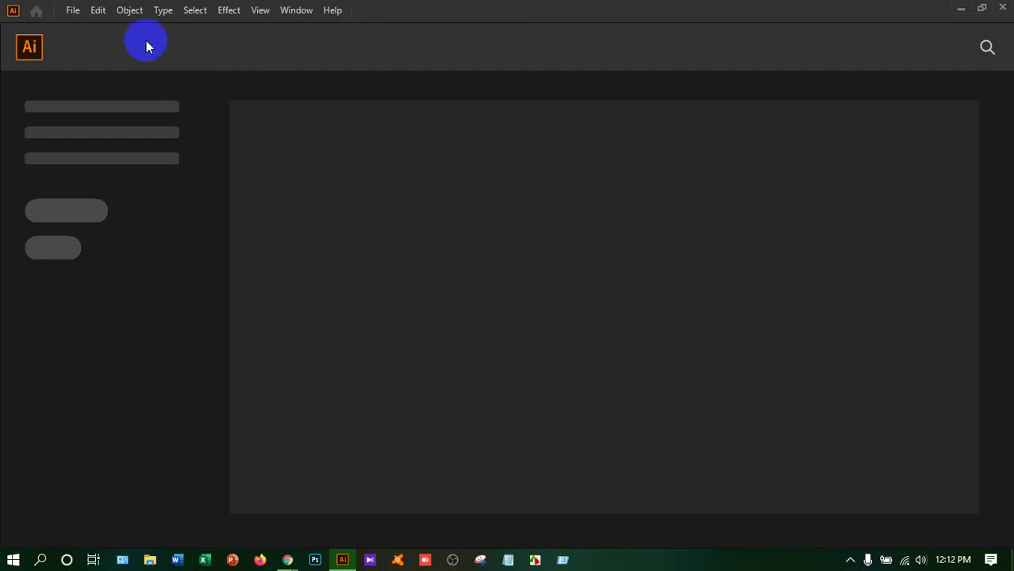
Create a new document named 'Business Card' with two 3.5 × 2 in artboards.
key(ctrl+n)
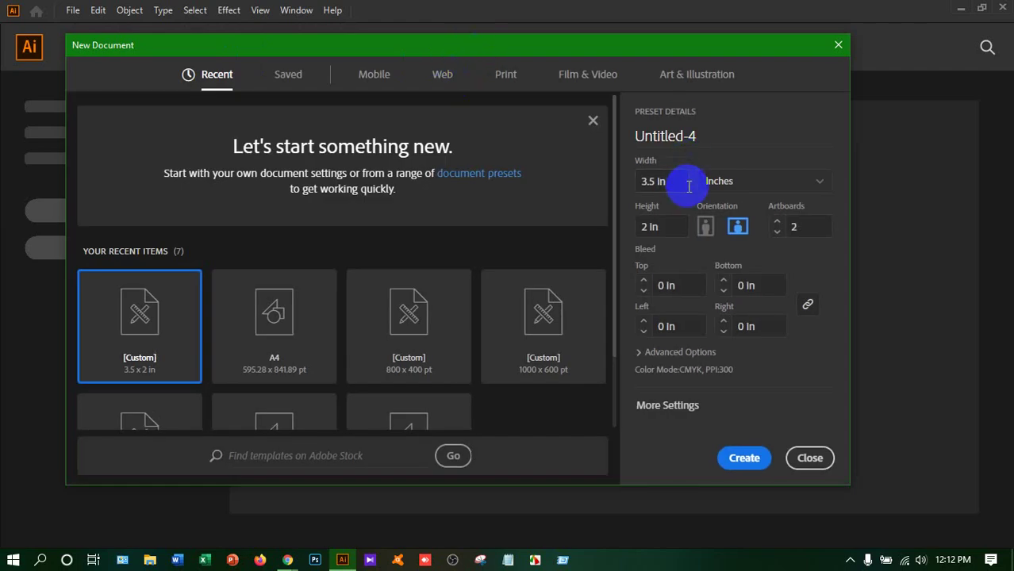
click(700, 136)
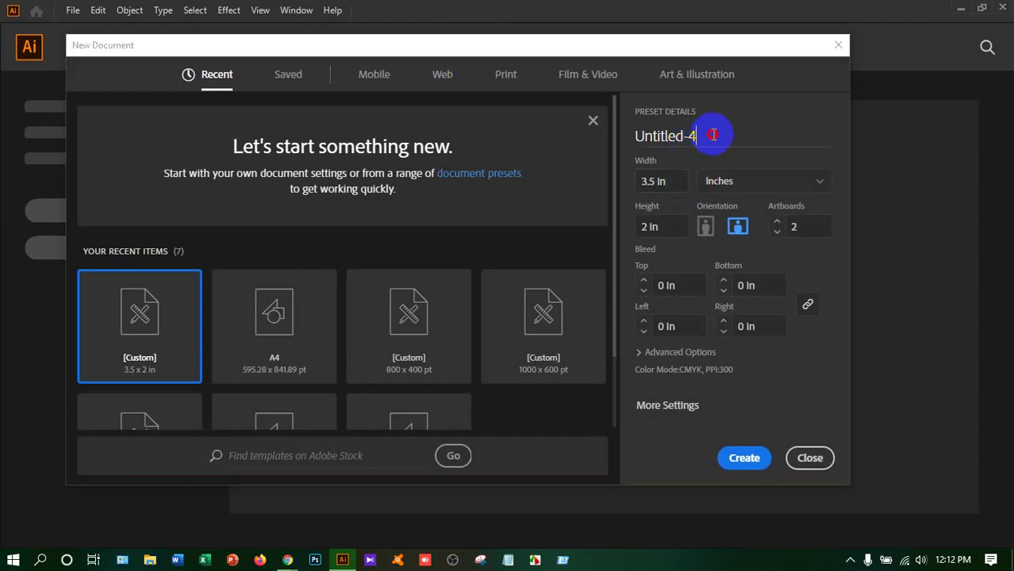
drag(701, 136, 608, 140)
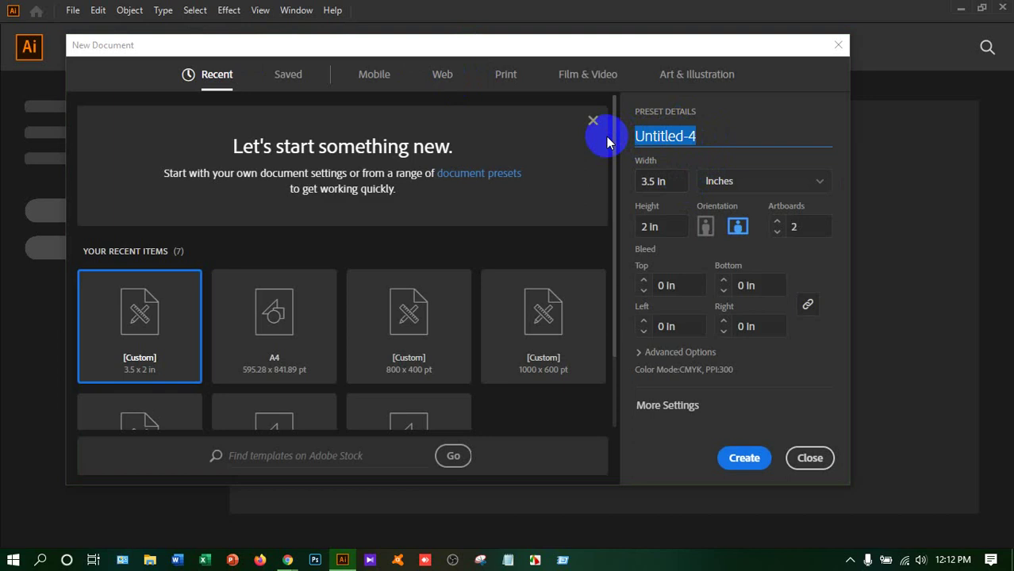
text(Business Card)
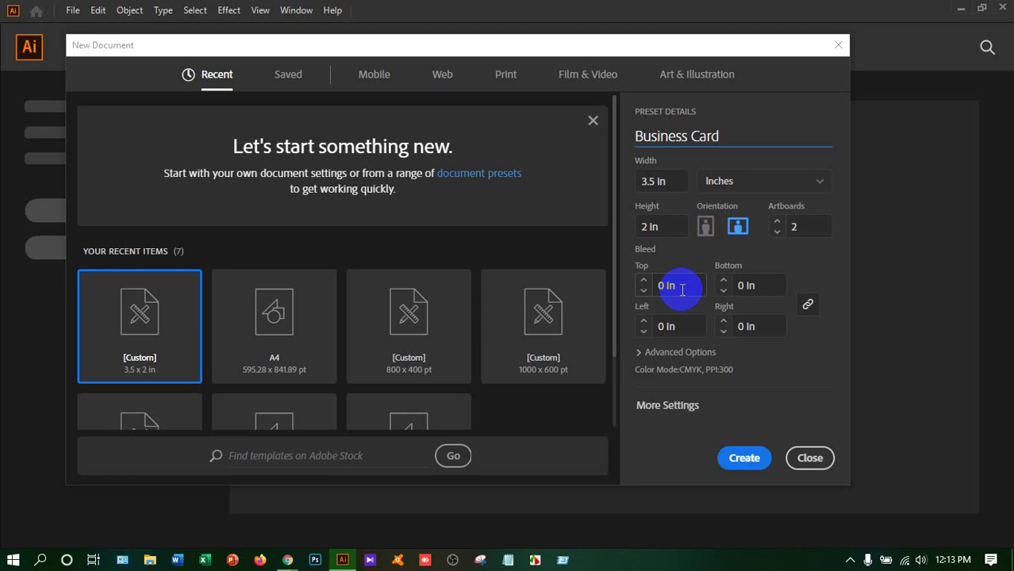
click(730, 456)
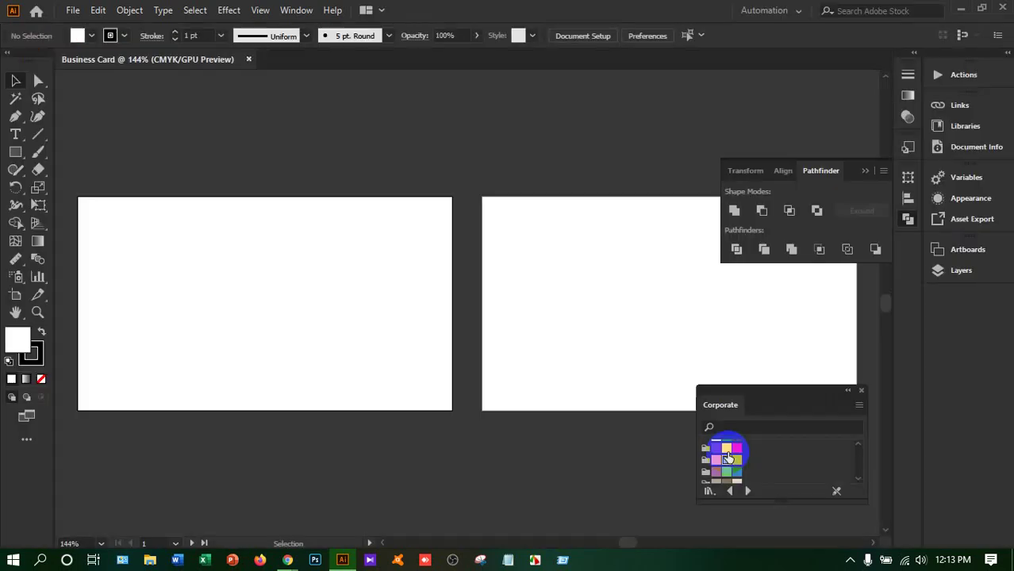
Draw a rectangle covering the left card and set its stroke to None.
scroll(623, 538, left, 5)
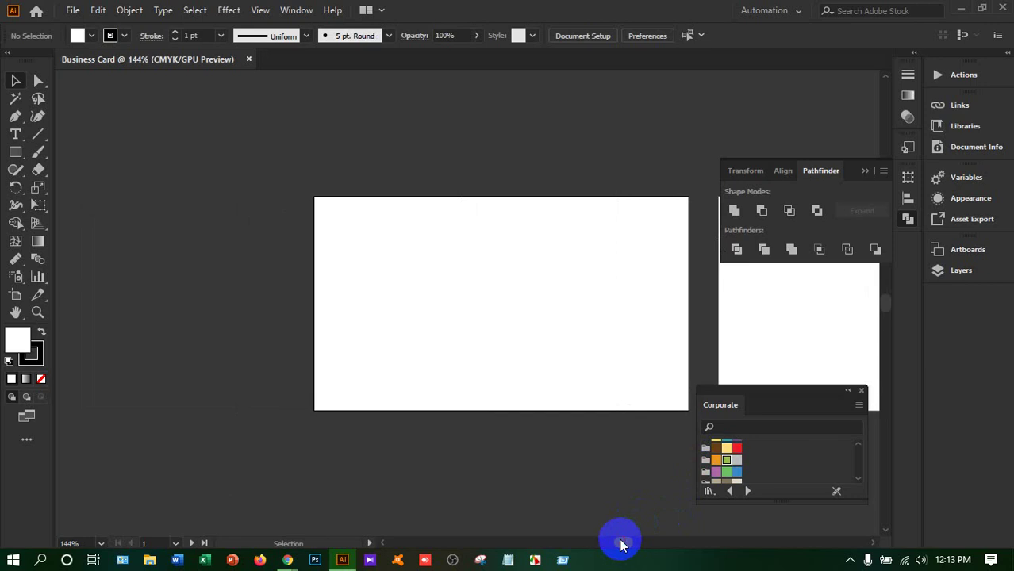
key(ctrl+plus)
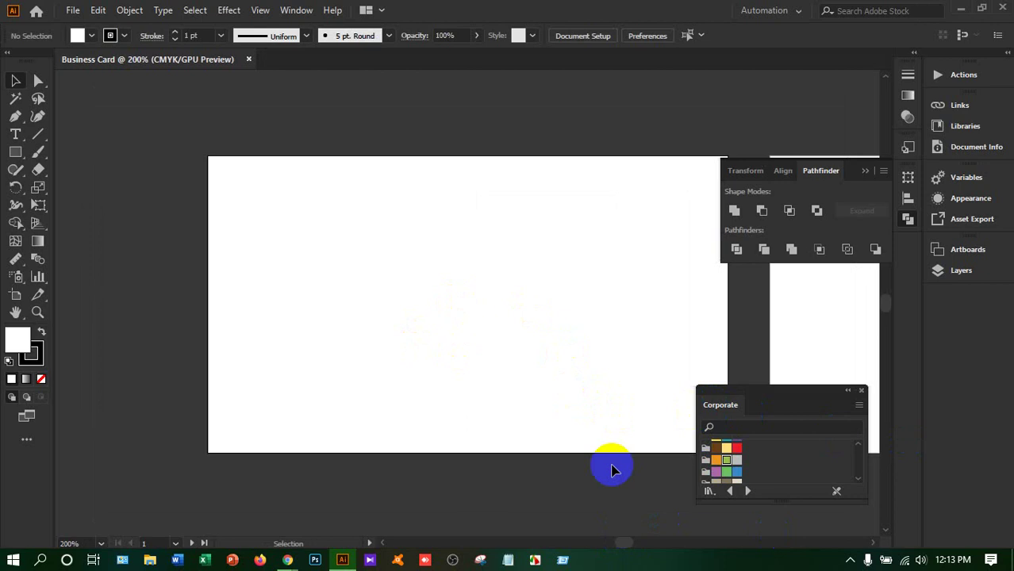
key(ctrl+minus)
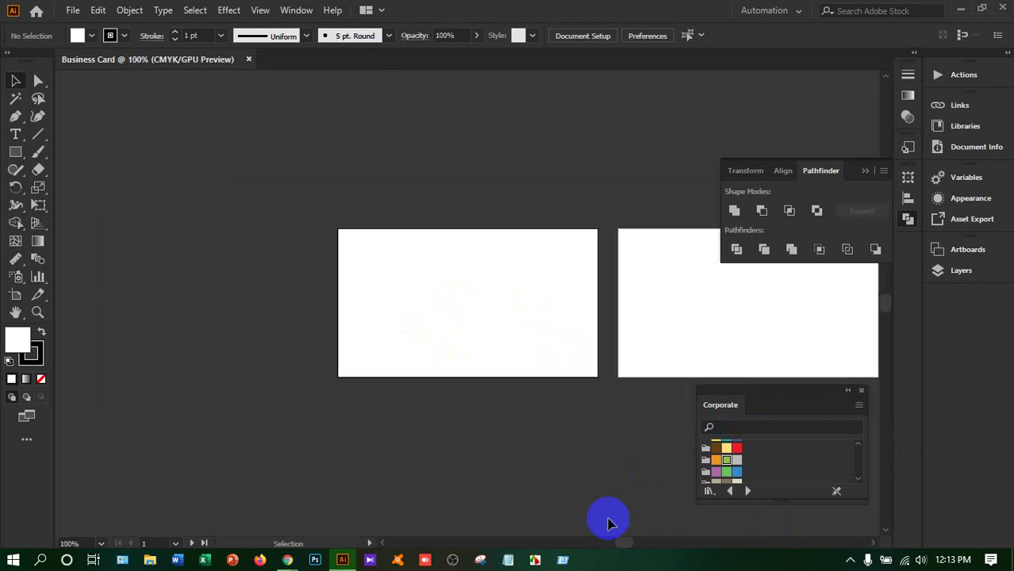
key(ctrl+minus)
click(635, 543)
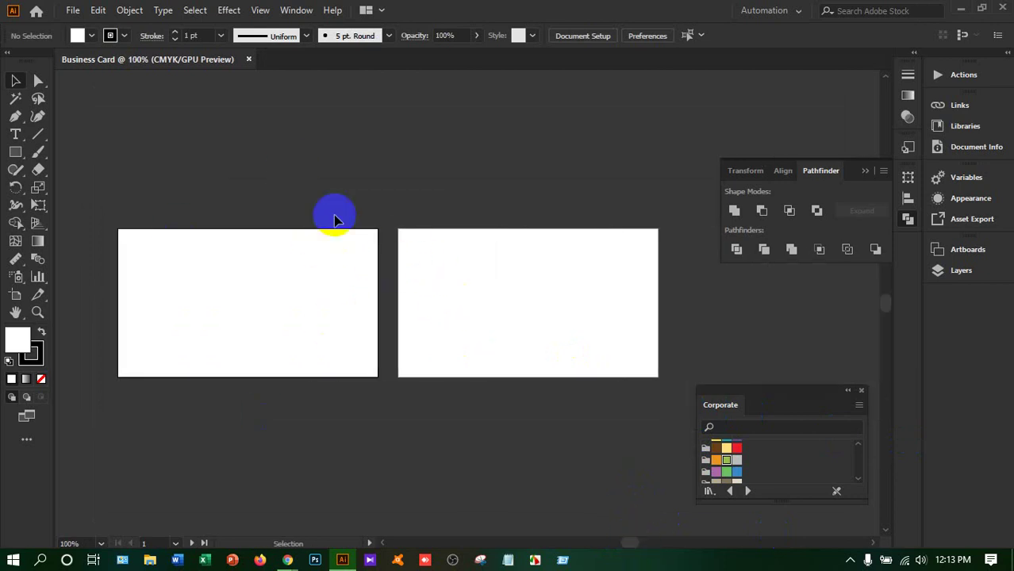
click(16, 153)
drag(16, 154, 62, 152)
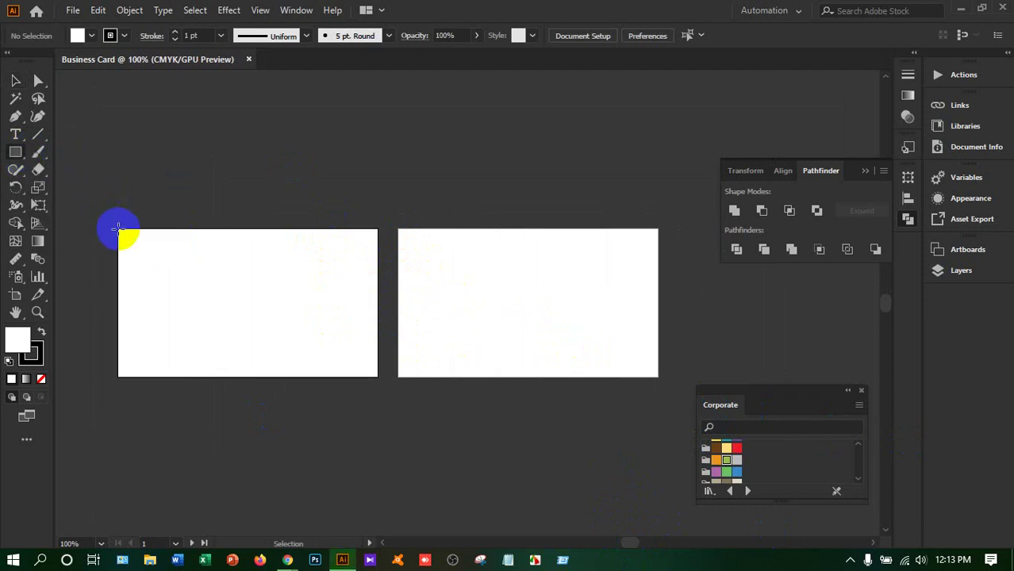
mouse_move(118, 228)
mouse_down()
mouse_move(260, 284)
mouse_move(357, 346)
mouse_move(375, 376)
mouse_up()
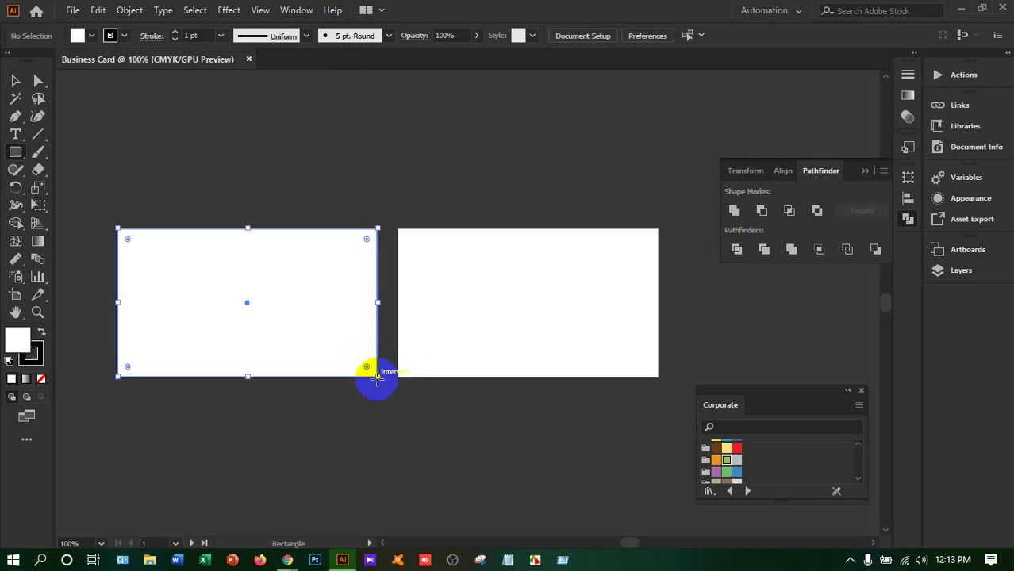
click(120, 37)
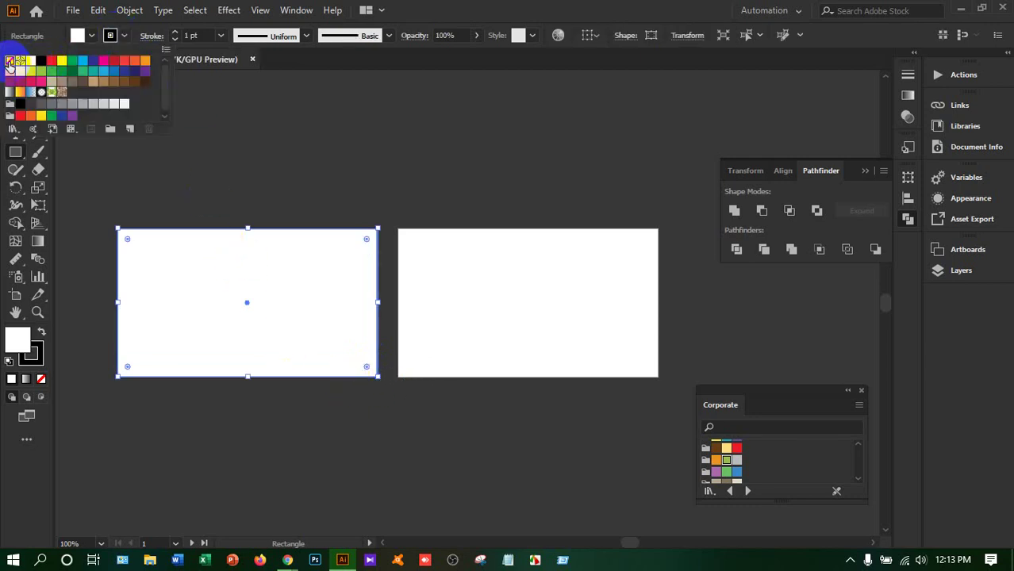
click(11, 62)
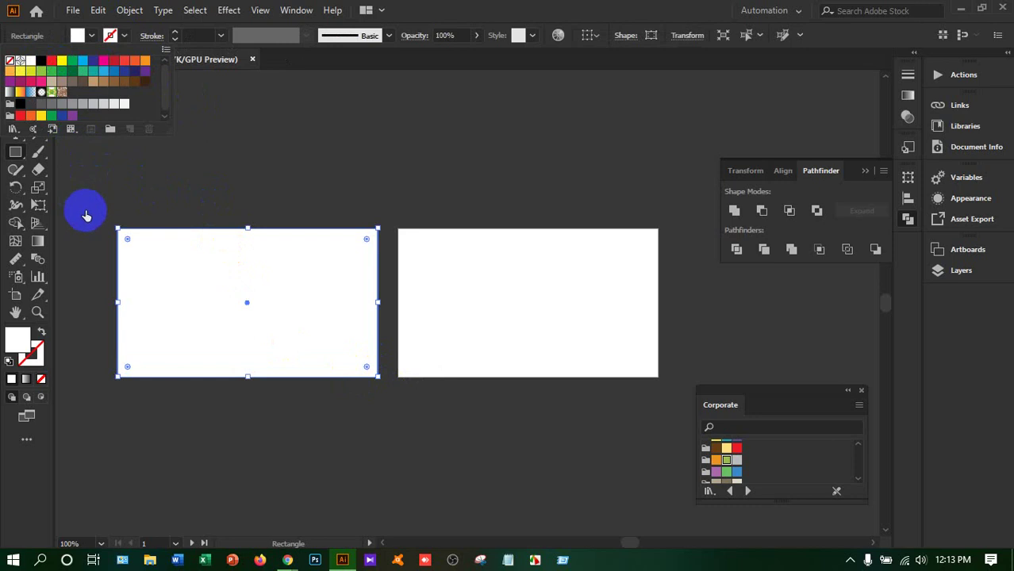
key(Escape)
Alt-drag a copy of the rectangle onto the right card.
key(v)
click(15, 81)
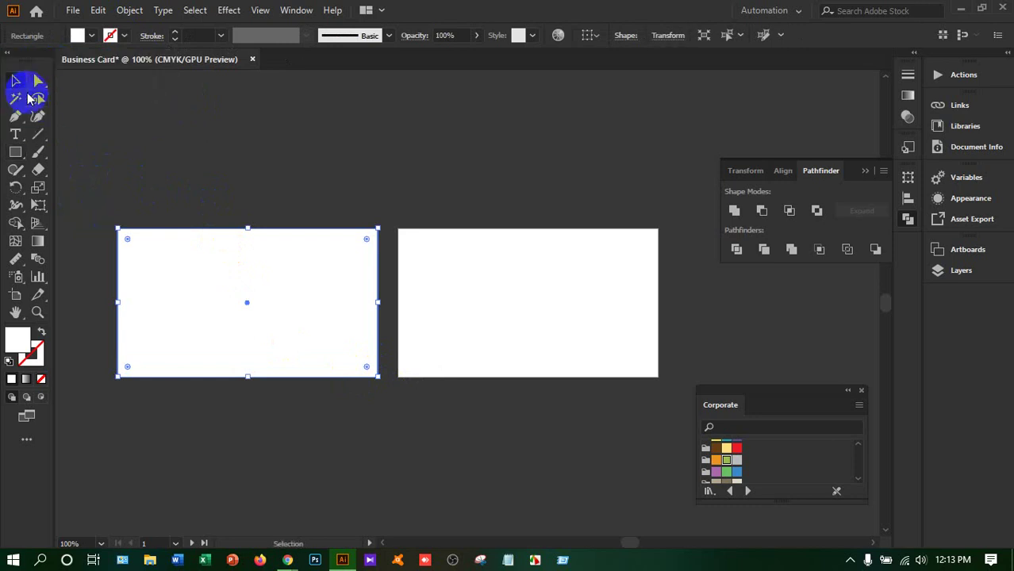
drag(212, 288, 496, 287)
drag(279, 181, 592, 361)
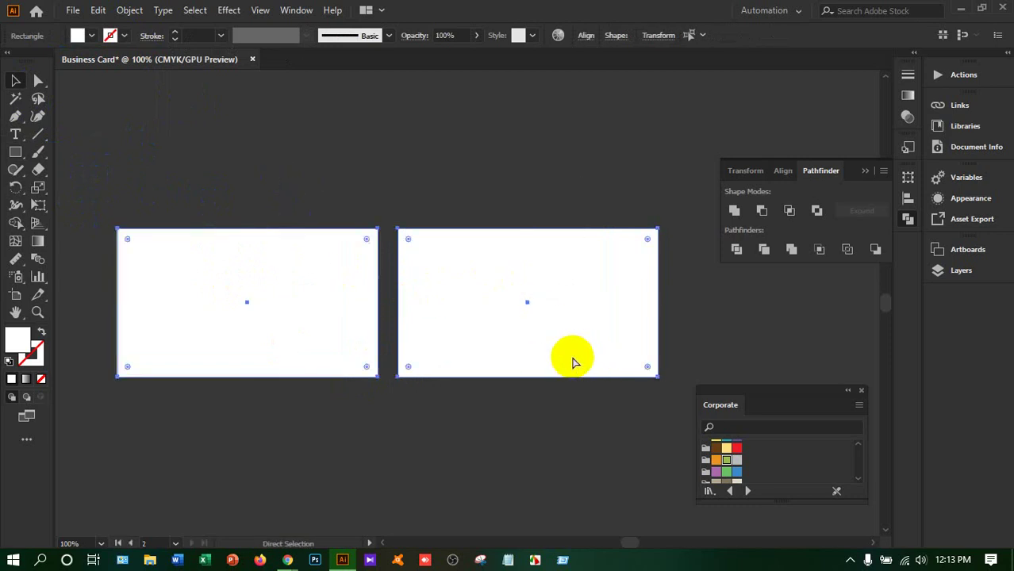
key(ctrl+shift+a)
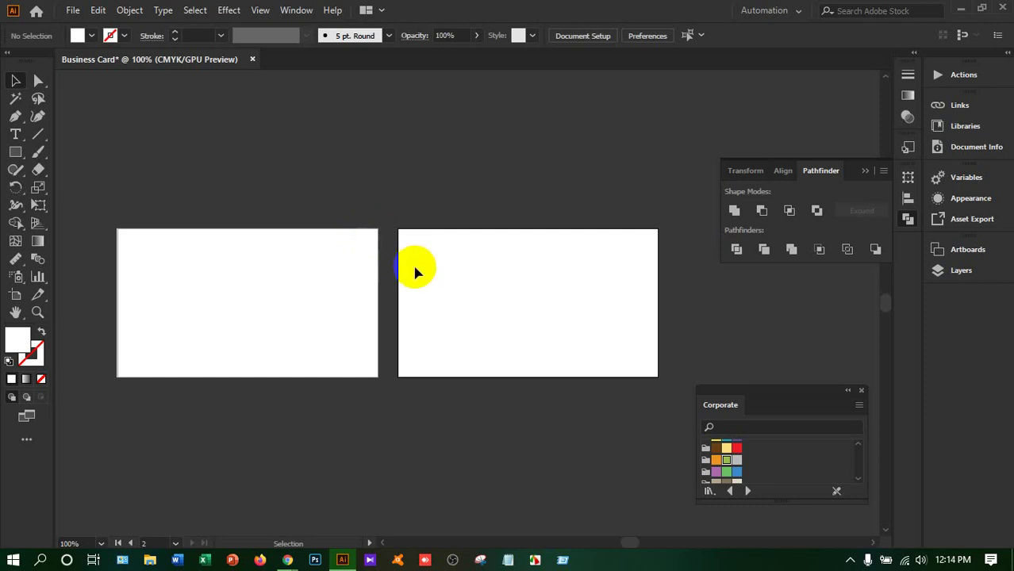
scroll(435, 264, up, 1)
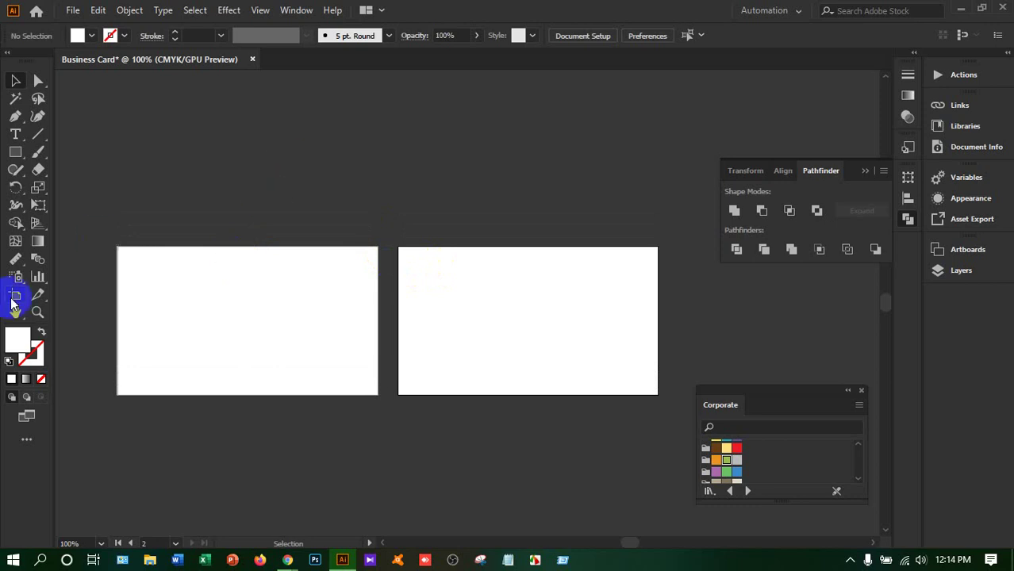
Draw a square over the left card's top edge and fill it orange.
click(15, 156)
drag(14, 157, 56, 158)
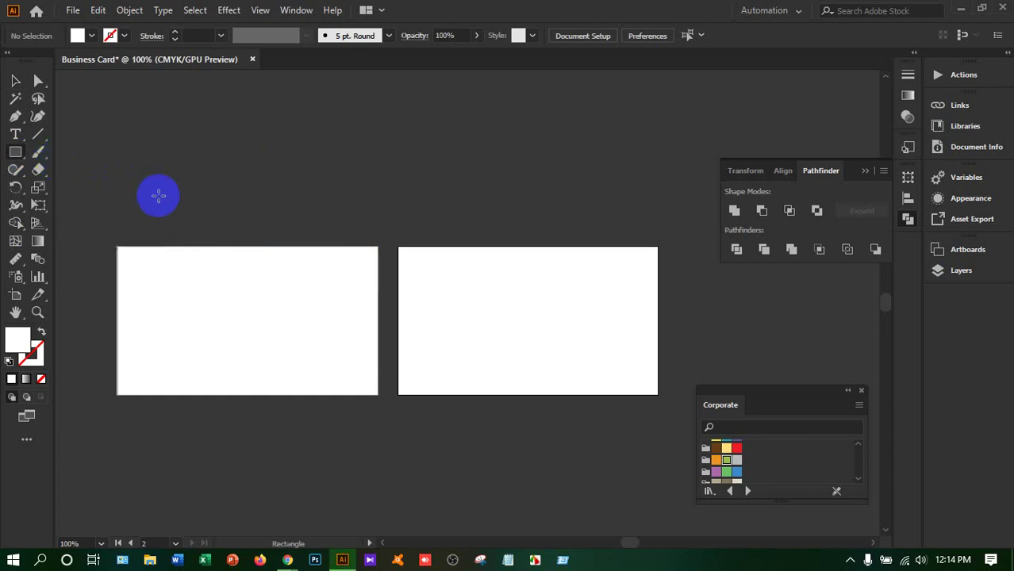
drag(173, 188, 304, 262)
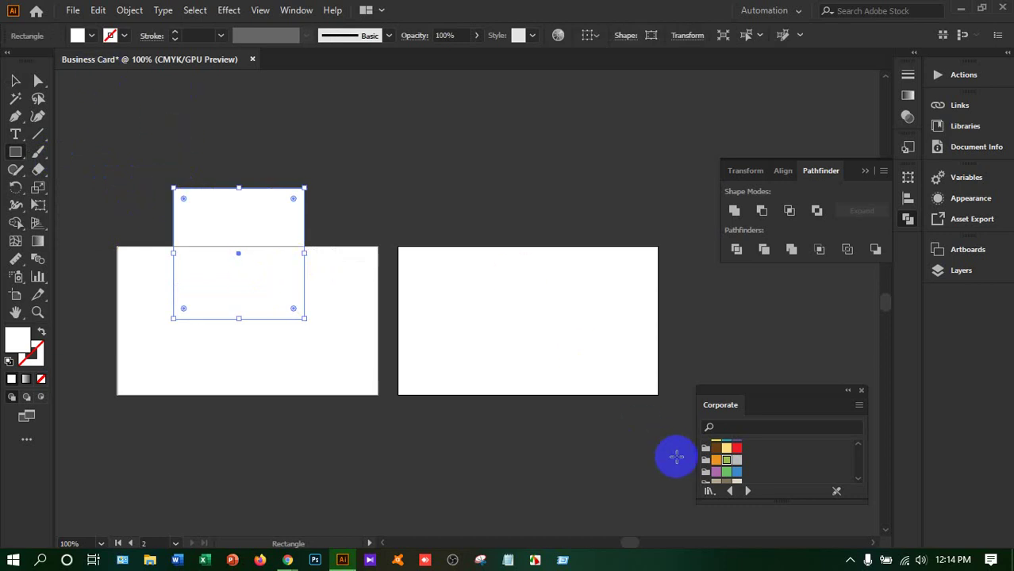
click(717, 462)
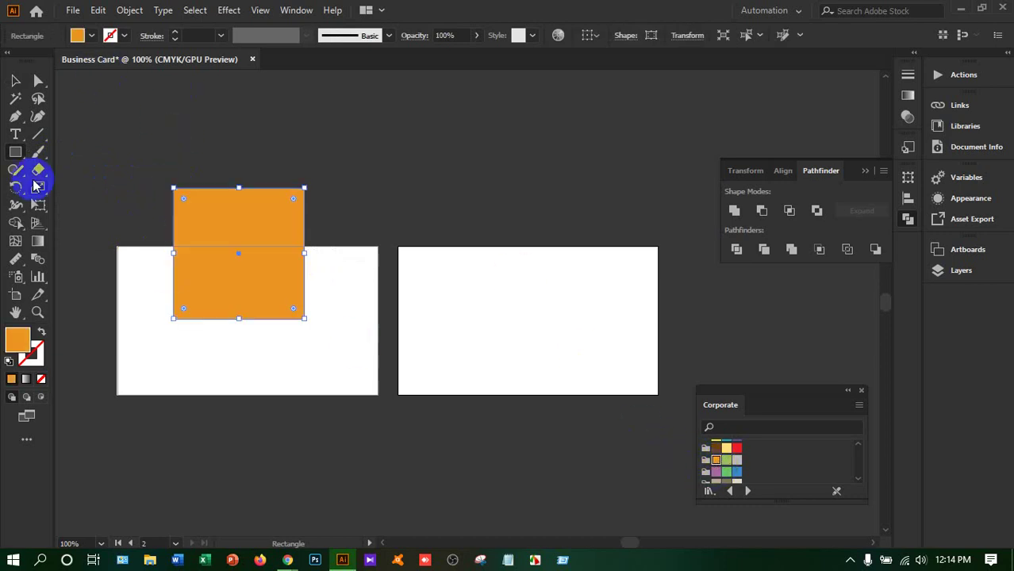
Make an offset copy, move both squares to the right card, and apply Minus Front.
click(15, 81)
click(259, 244)
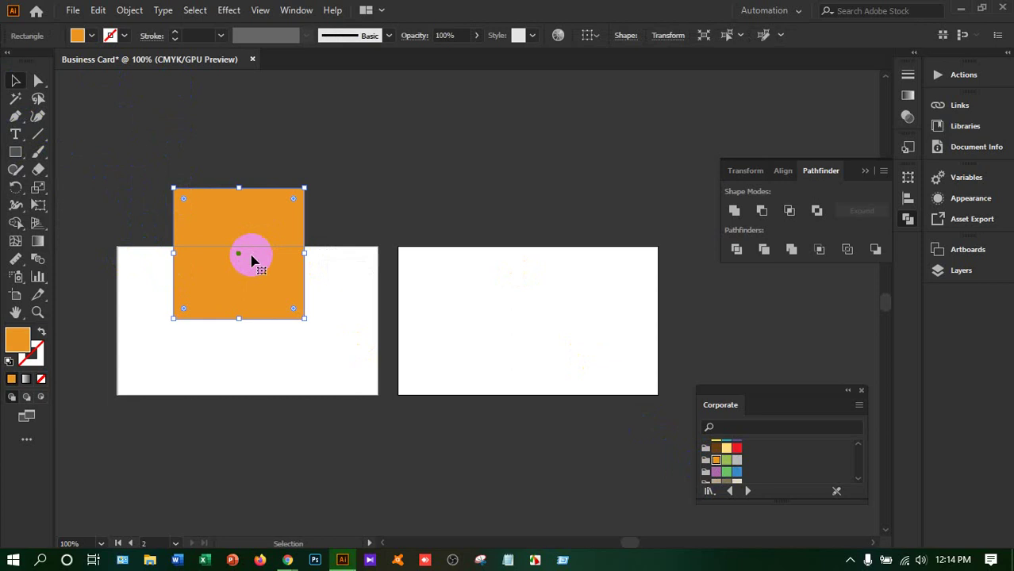
drag(248, 254, 262, 236)
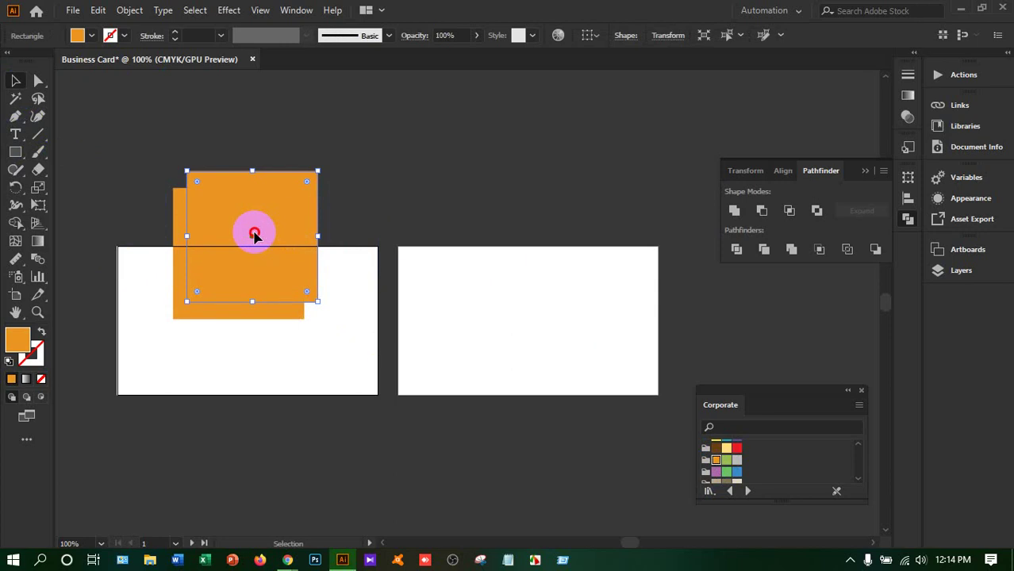
key(ctrl+a)
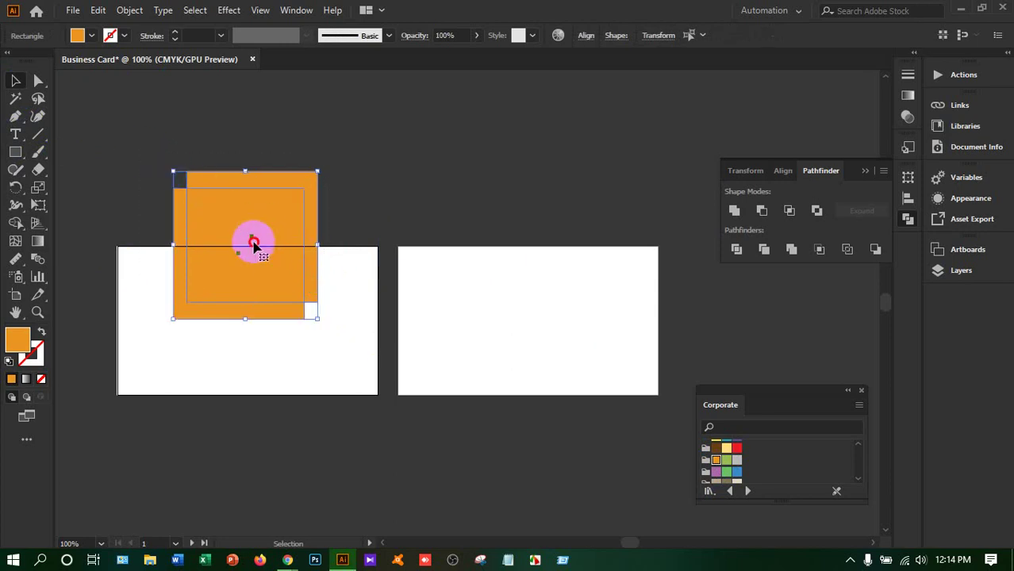
drag(251, 239, 492, 234)
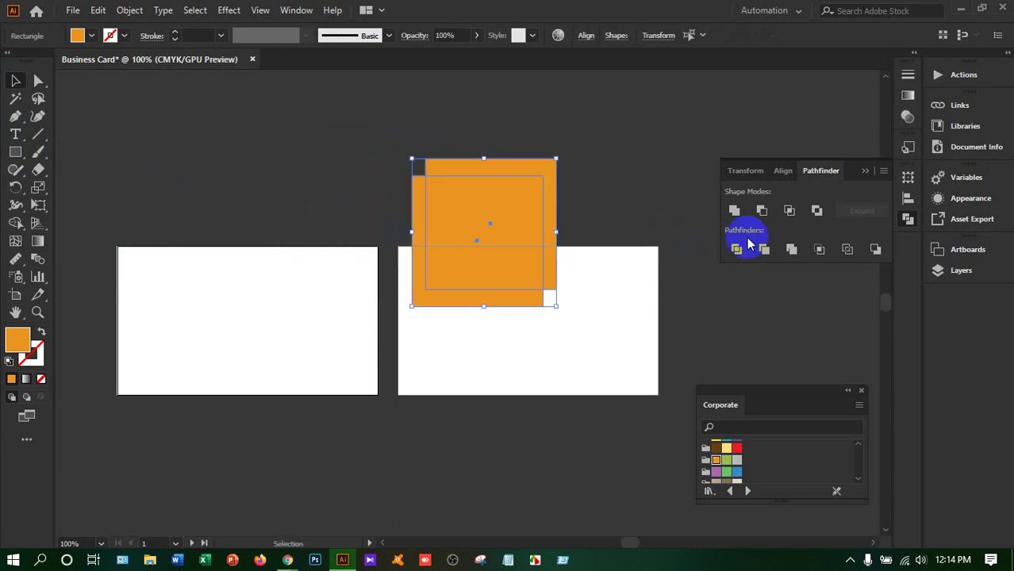
click(768, 215)
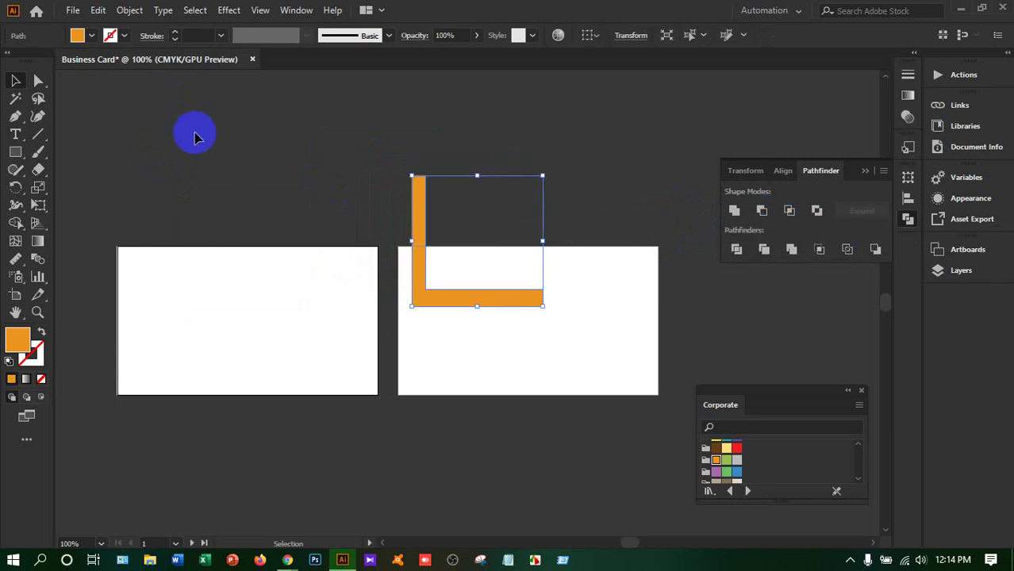
click(264, 174)
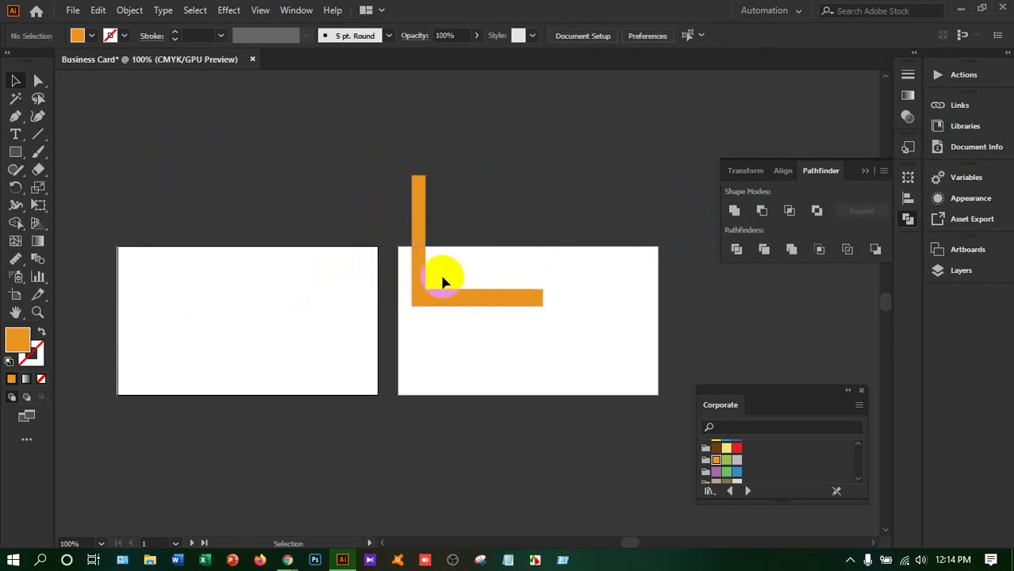
Restore the two squares, recolour the top one light yellow, and nudge it into position.
click(416, 193)
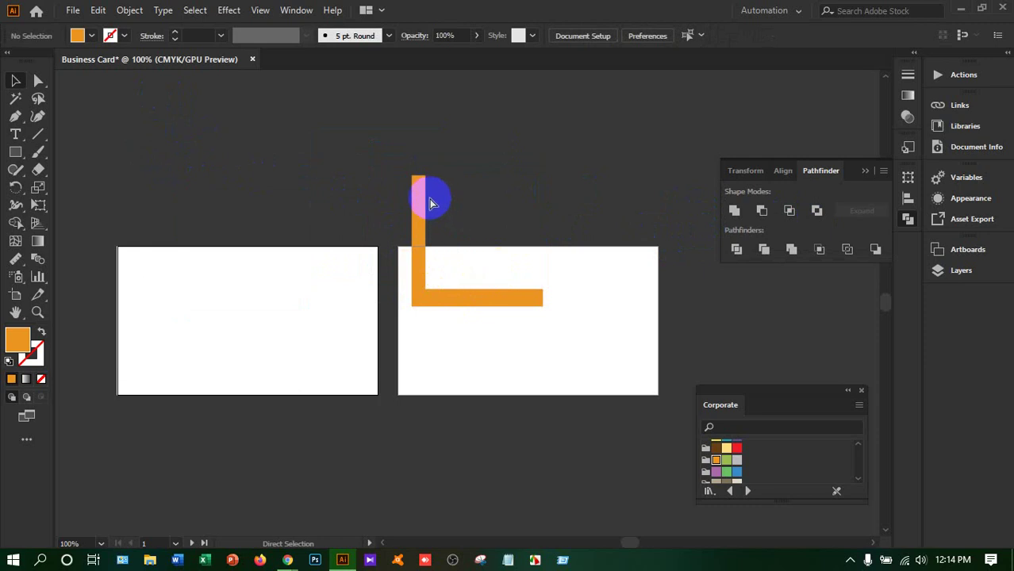
drag(478, 307, 500, 281)
click(571, 228)
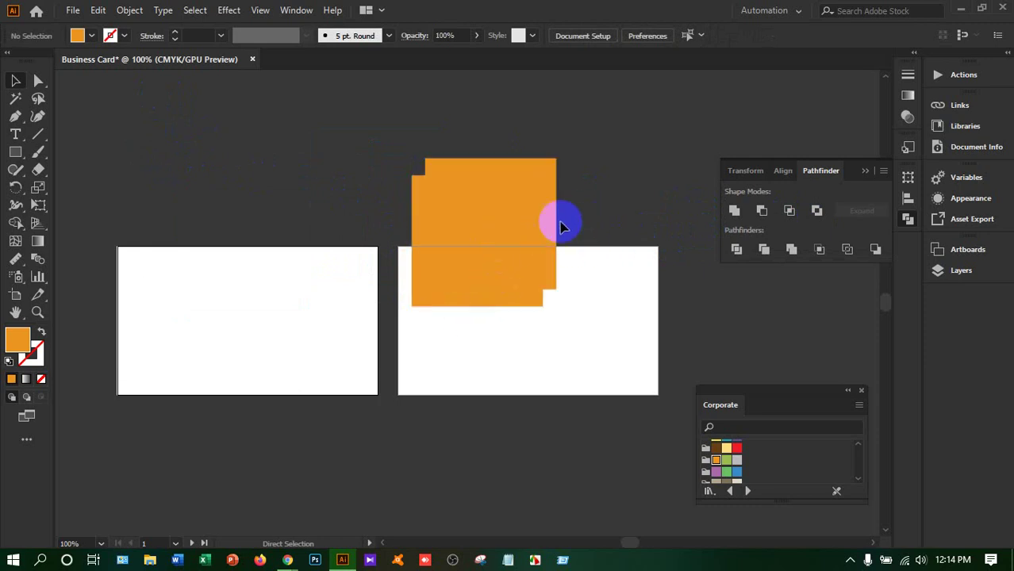
key(v)
click(526, 238)
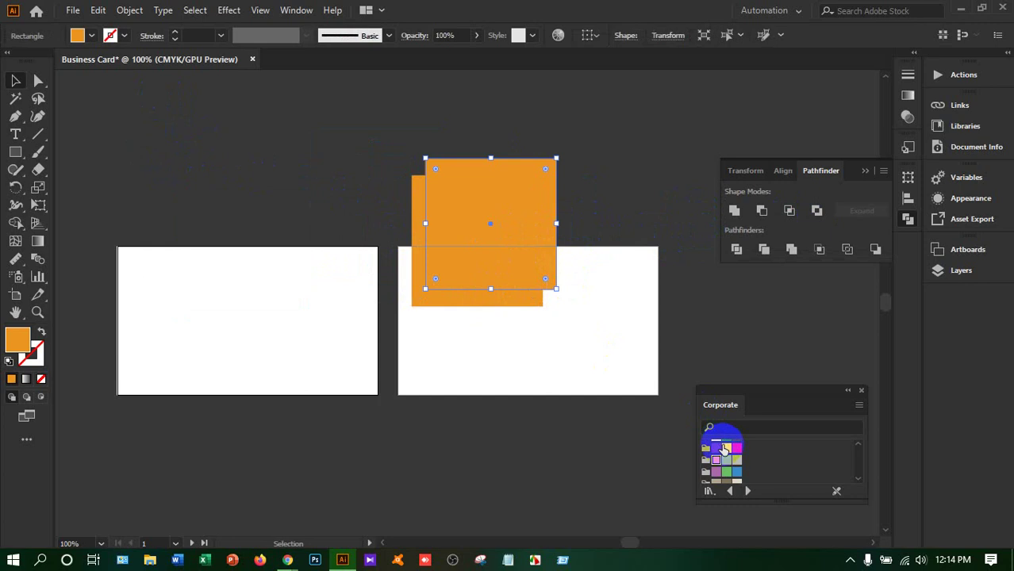
click(725, 449)
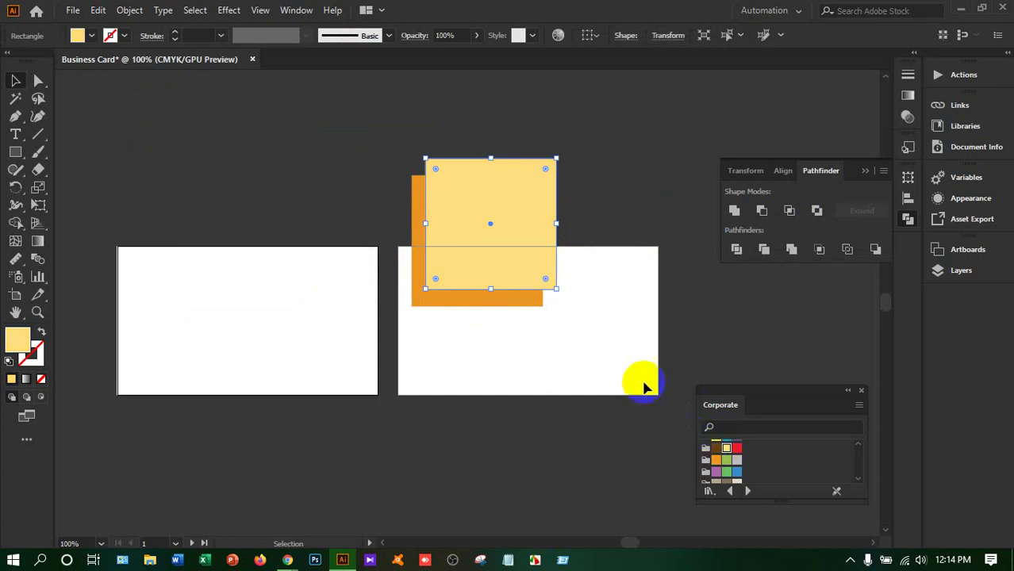
drag(517, 224, 514, 232)
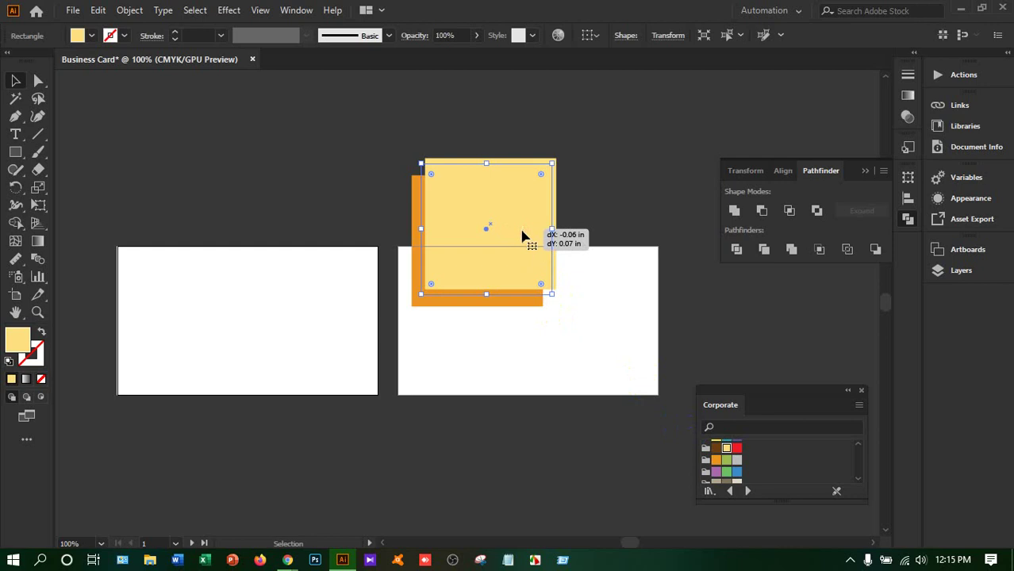
key(Right)
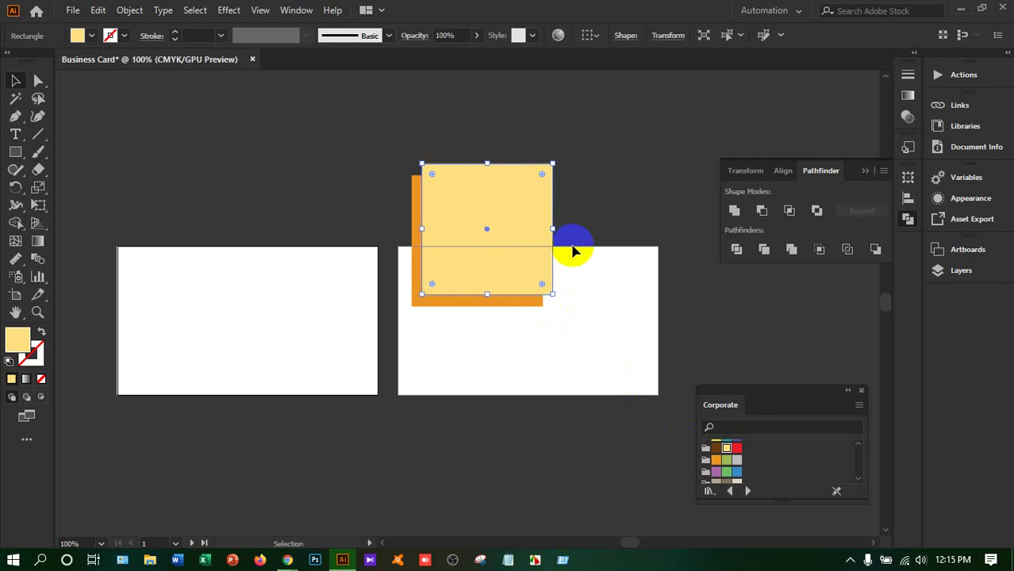
key(Down)
key(Down)
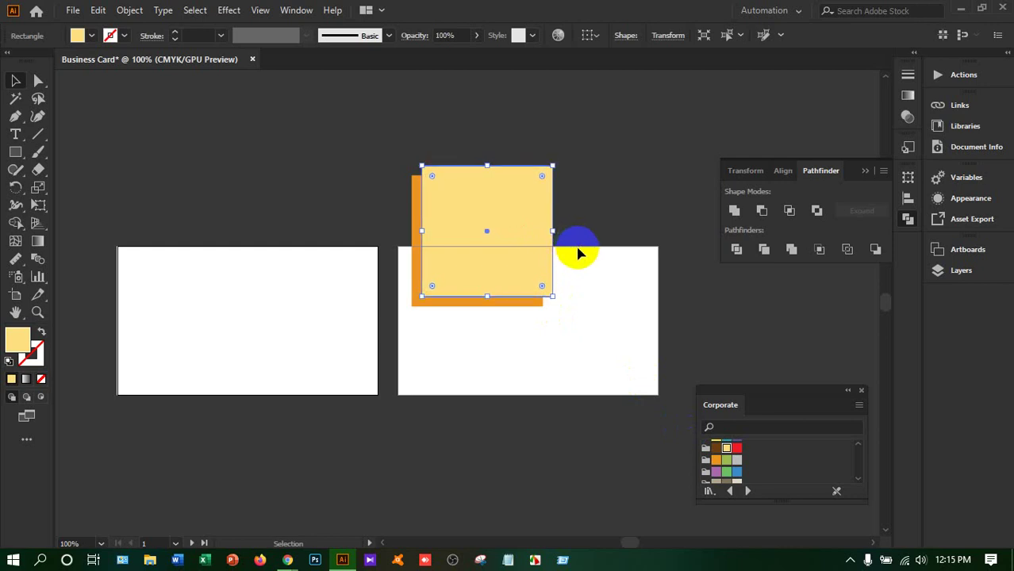
Cut the yellow square from the orange one with Minus Front, then copy the L.
drag(415, 163, 747, 244)
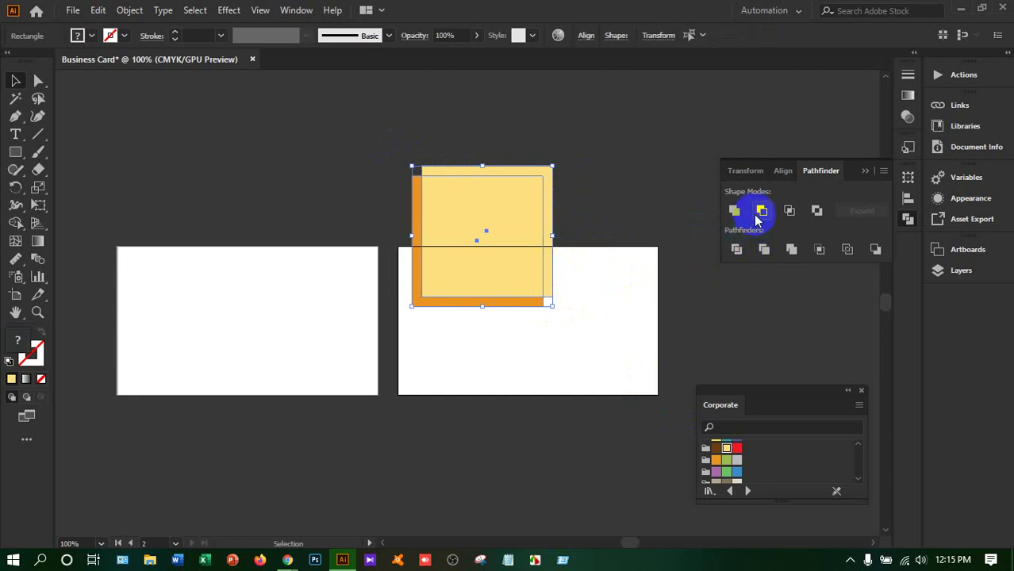
click(758, 214)
click(428, 230)
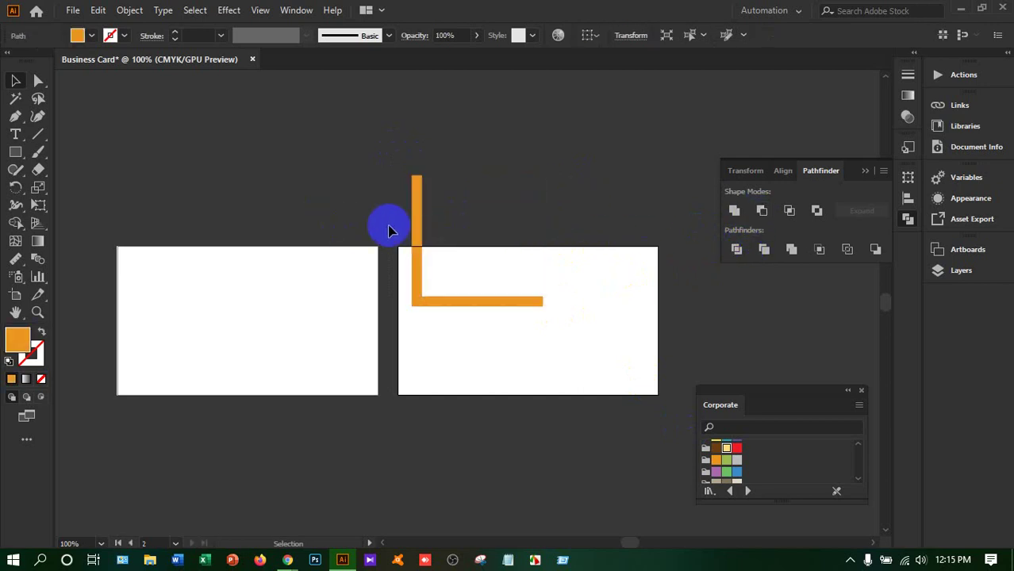
drag(415, 231, 450, 223)
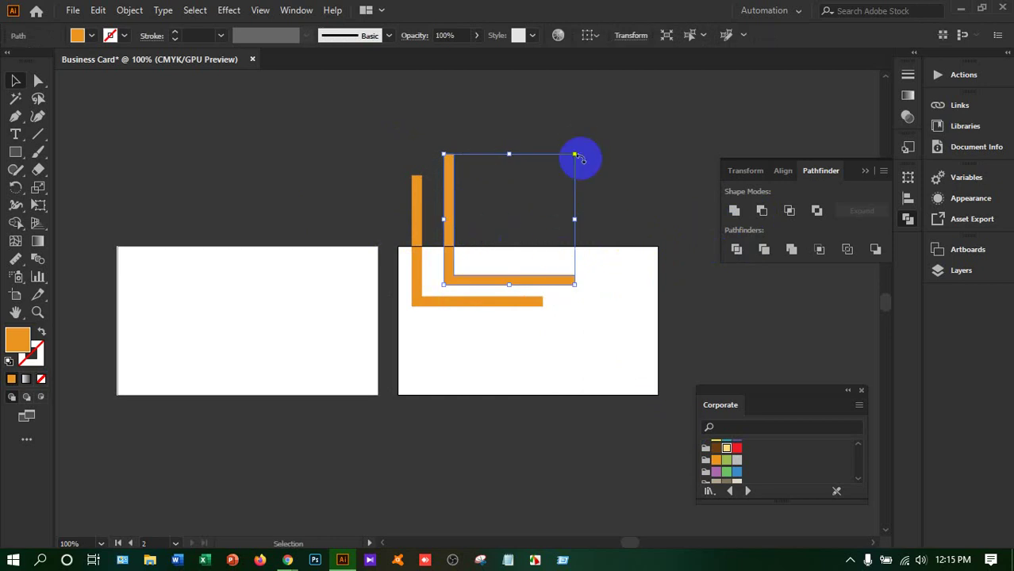
Reflect the copied L vertically and line it up facing the first L.
right_click(514, 217)
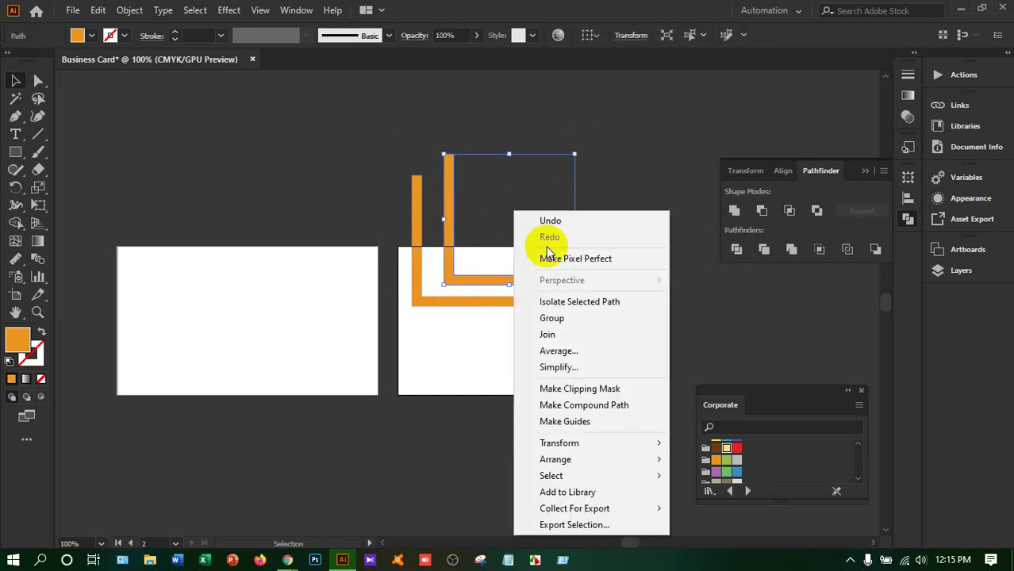
mouse_move(602, 446)
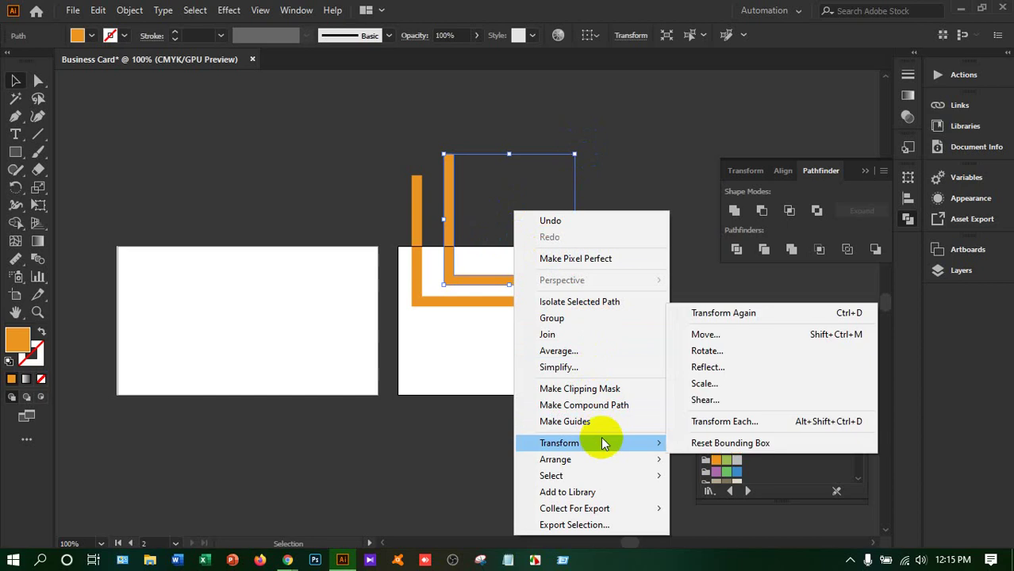
click(722, 367)
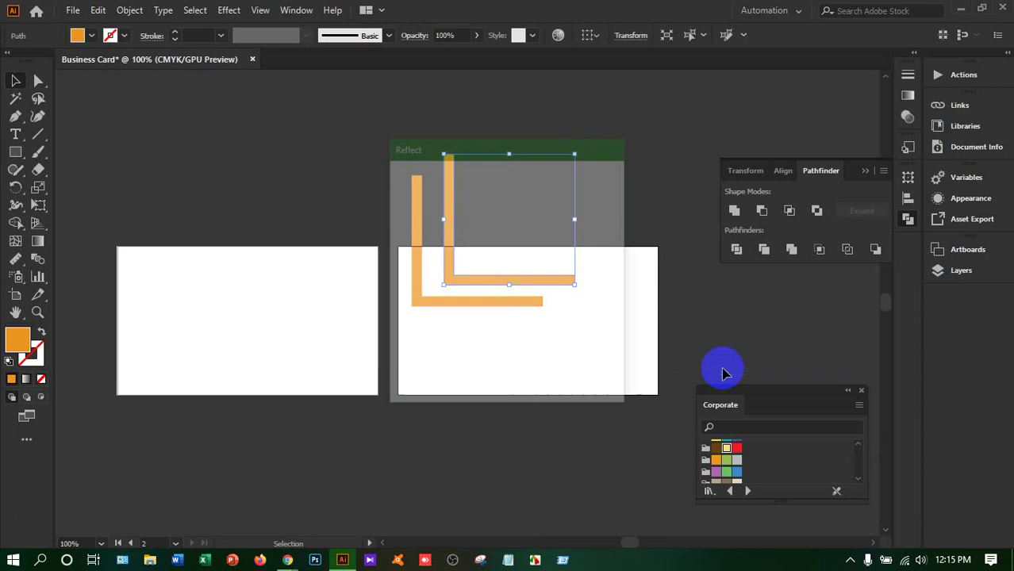
click(503, 369)
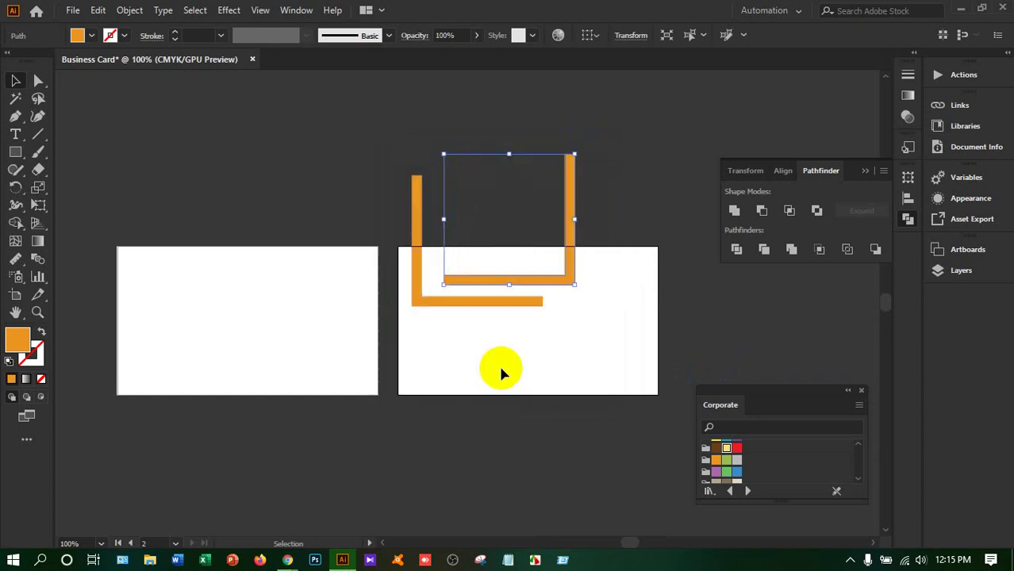
drag(548, 279, 551, 288)
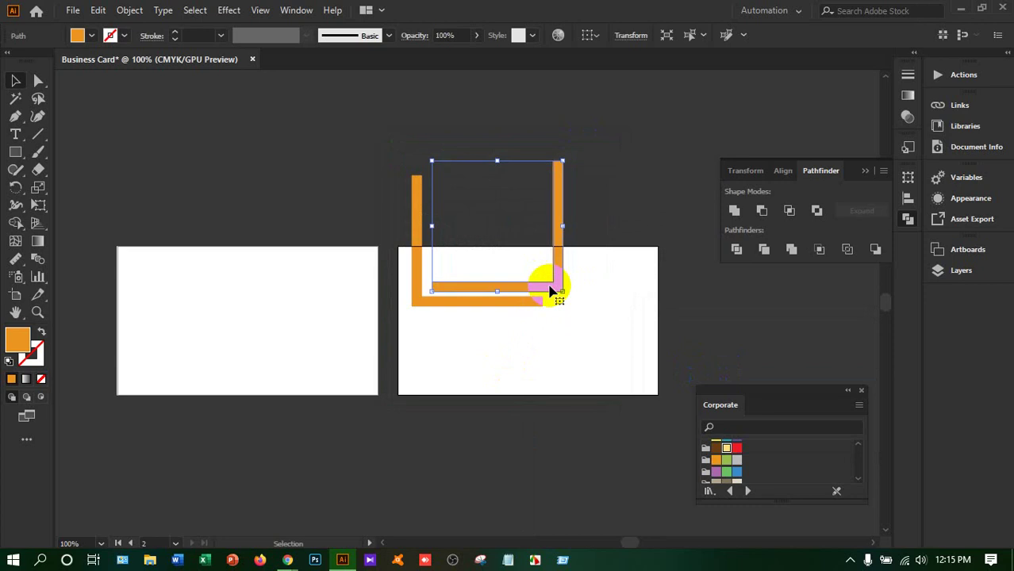
click(715, 327)
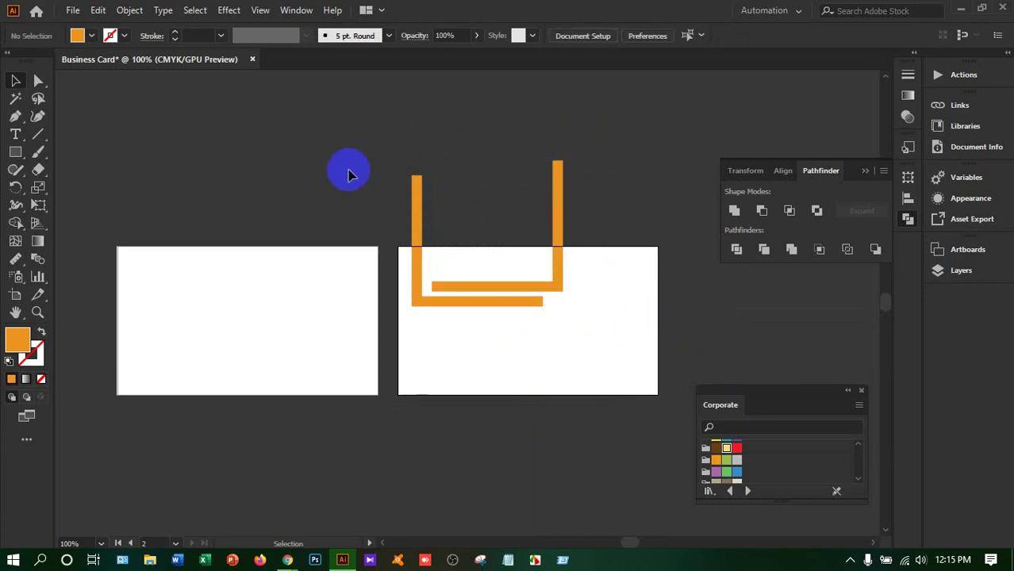
Move both orange L pieces together onto the left card.
drag(349, 170, 657, 371)
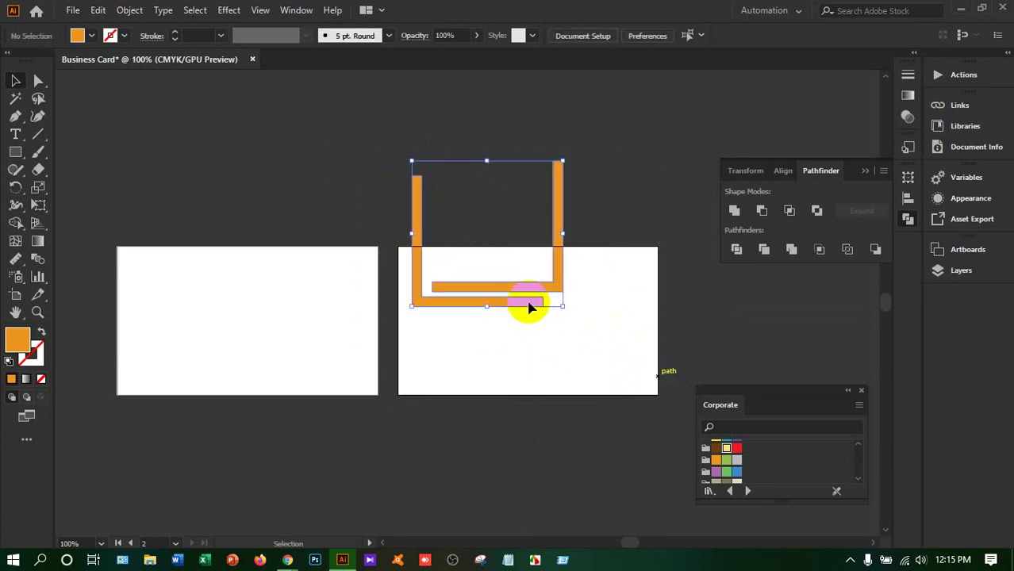
click(471, 304)
drag(487, 296, 238, 369)
scroll(478, 235, down, 2)
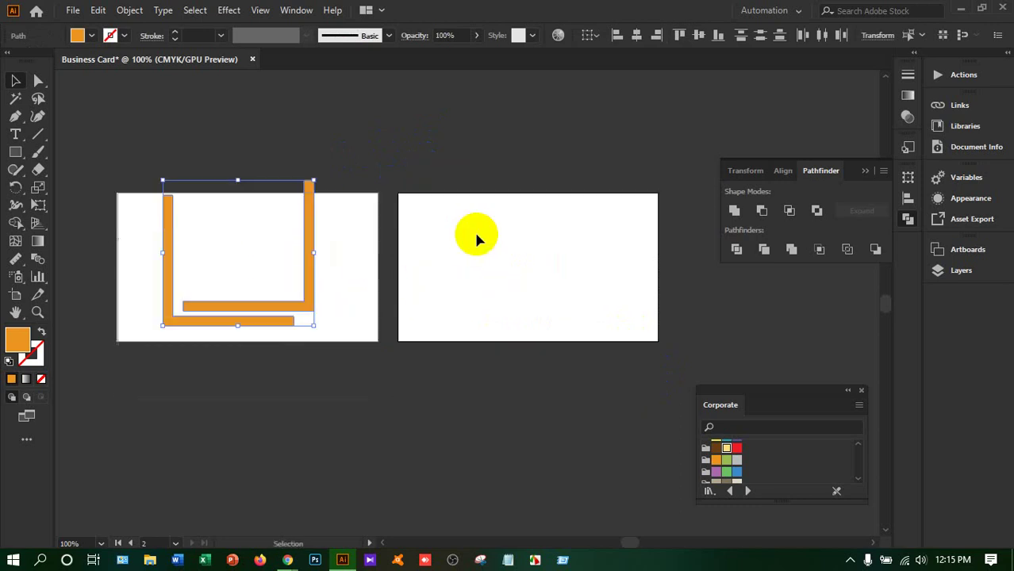
click(384, 355)
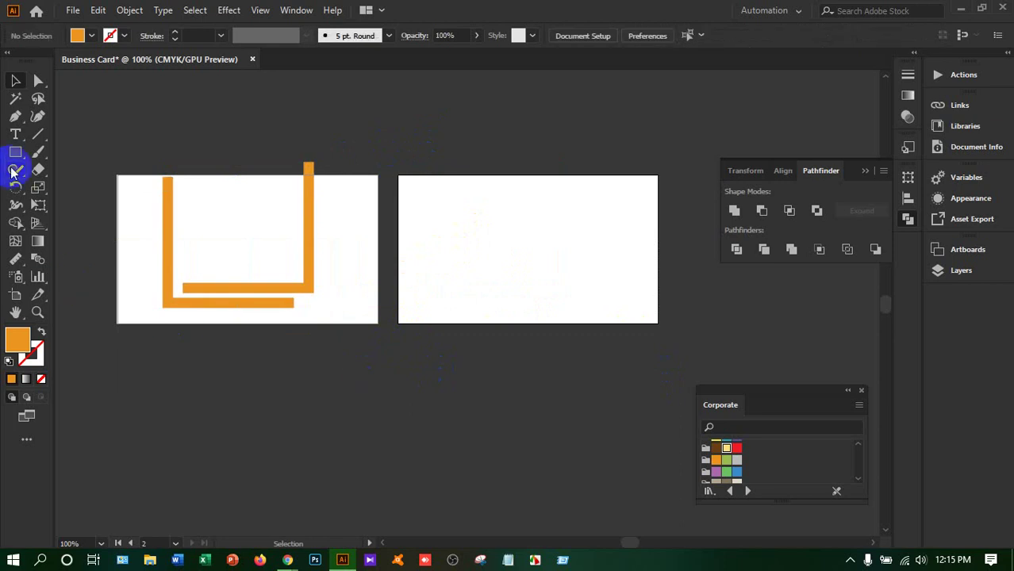
drag(14, 143, 220, 188)
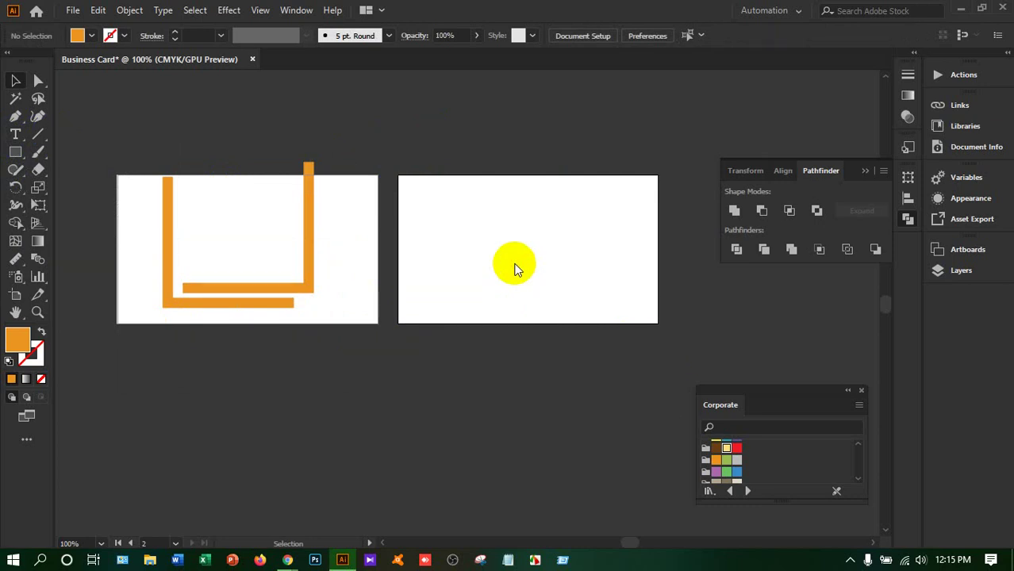
click(514, 269)
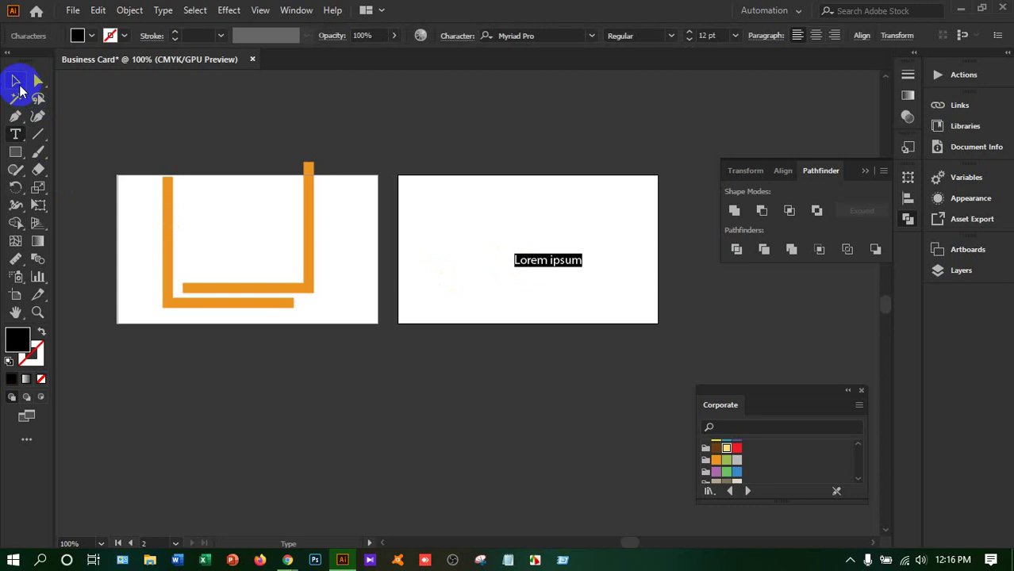
click(19, 90)
key(Delete)
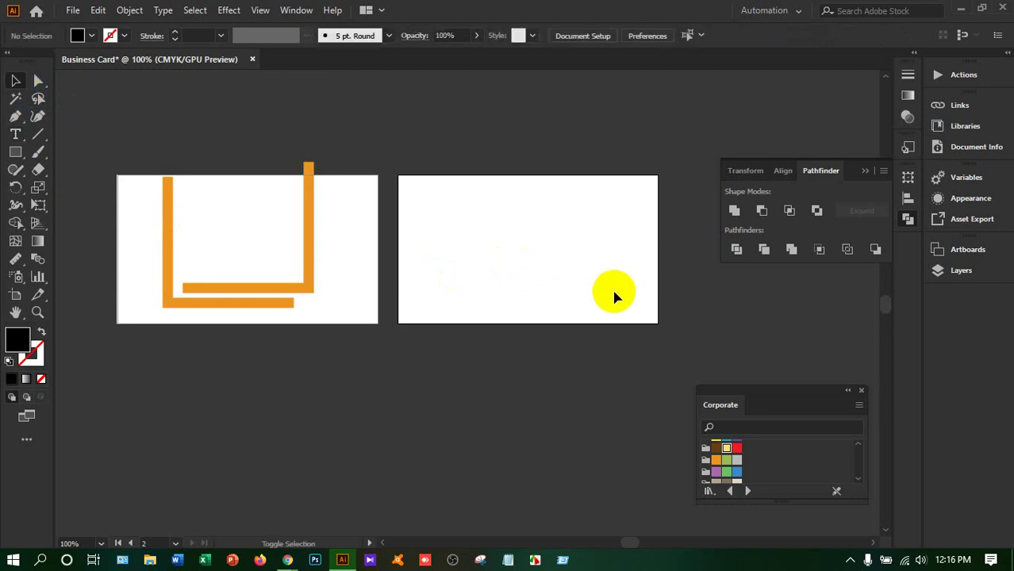
key(k)
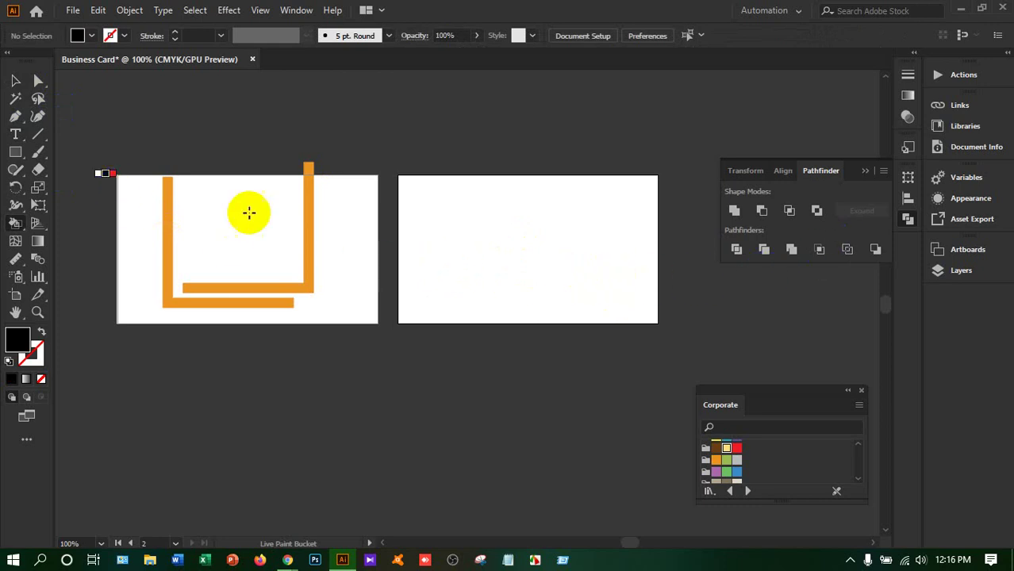
click(14, 80)
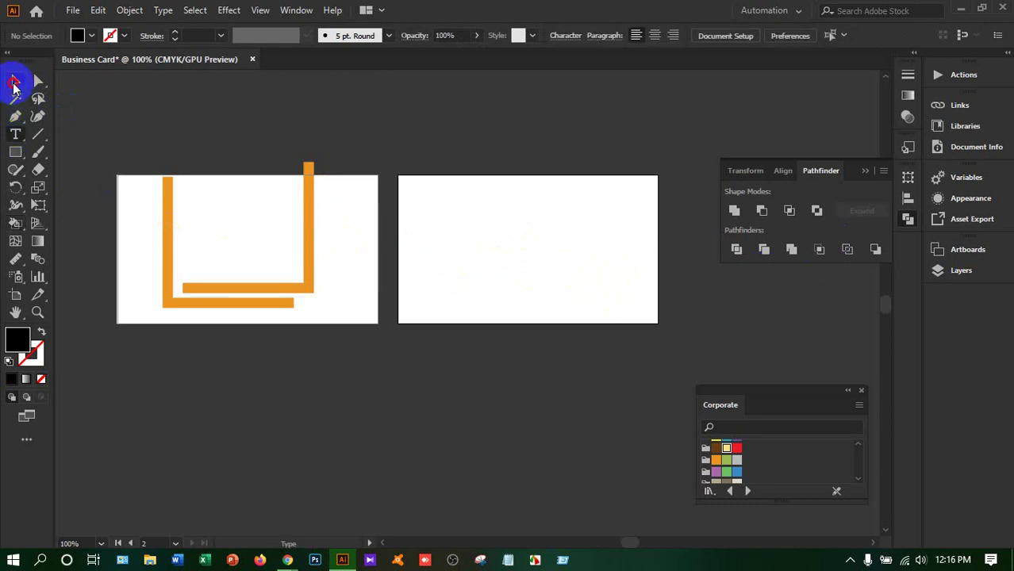
click(15, 134)
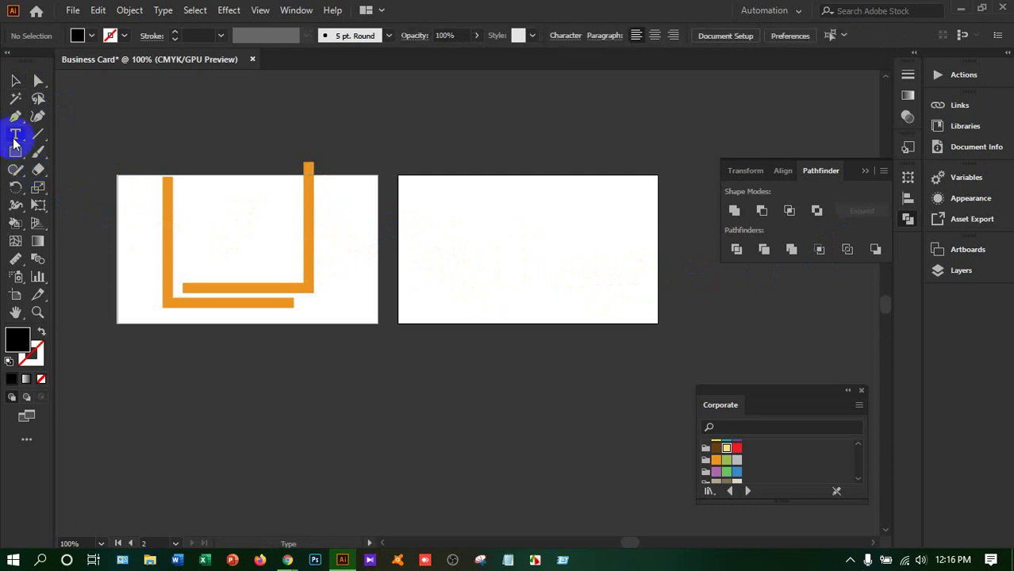
Type KK on the right card and set it in the Orena font.
click(434, 251)
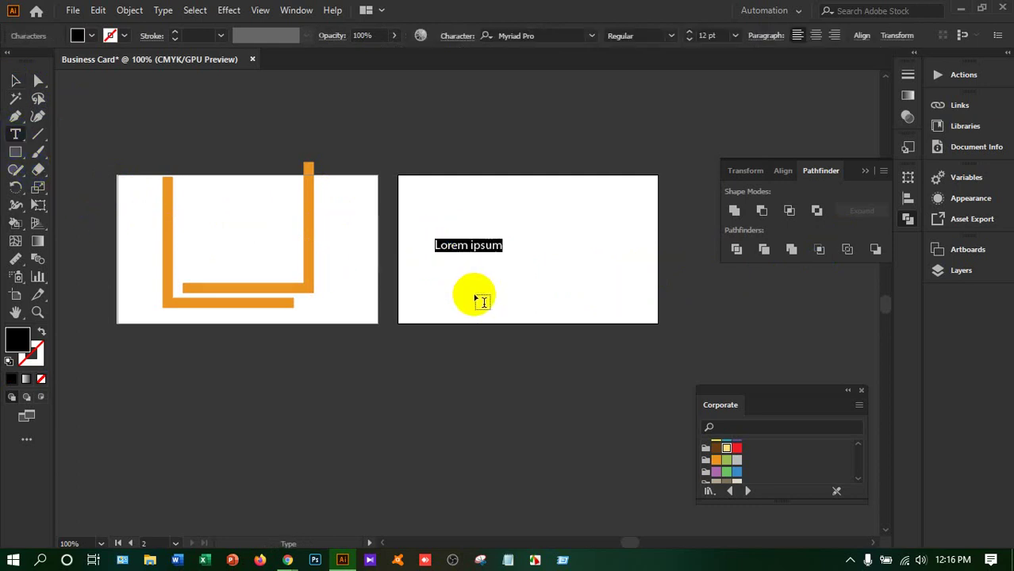
key(BackSpace)
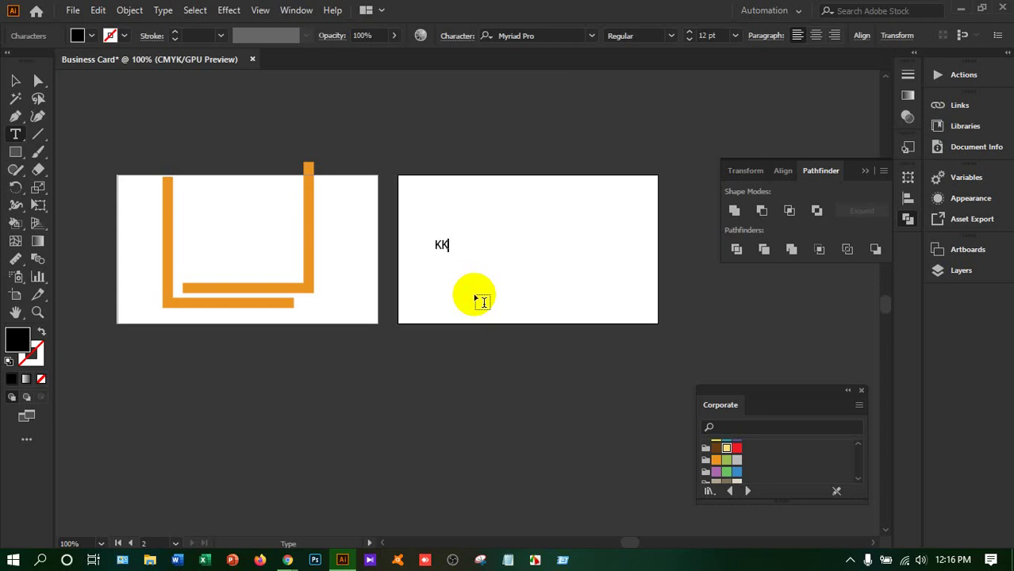
key(ctrl+a)
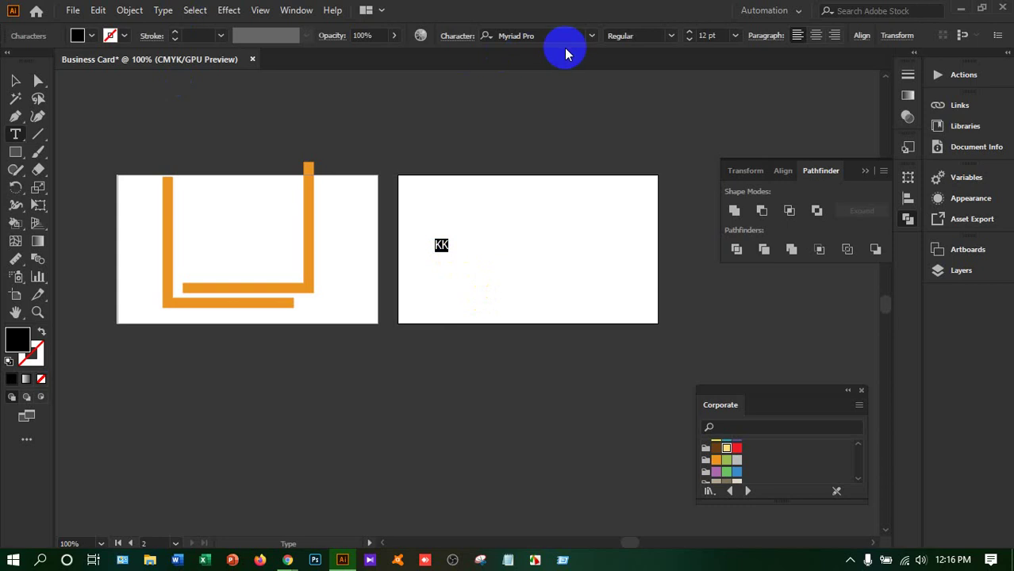
click(590, 40)
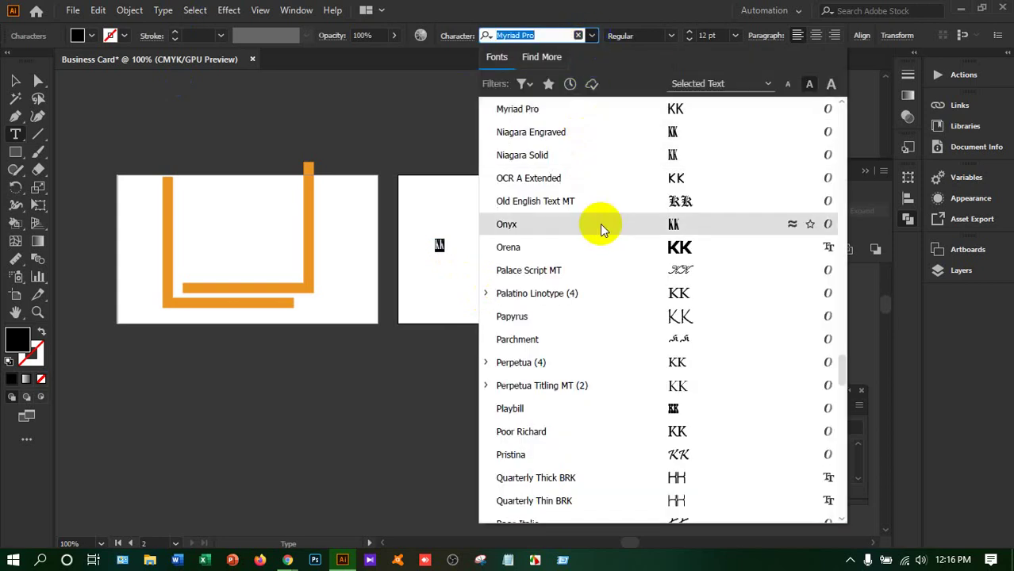
scroll(599, 249, up, 20)
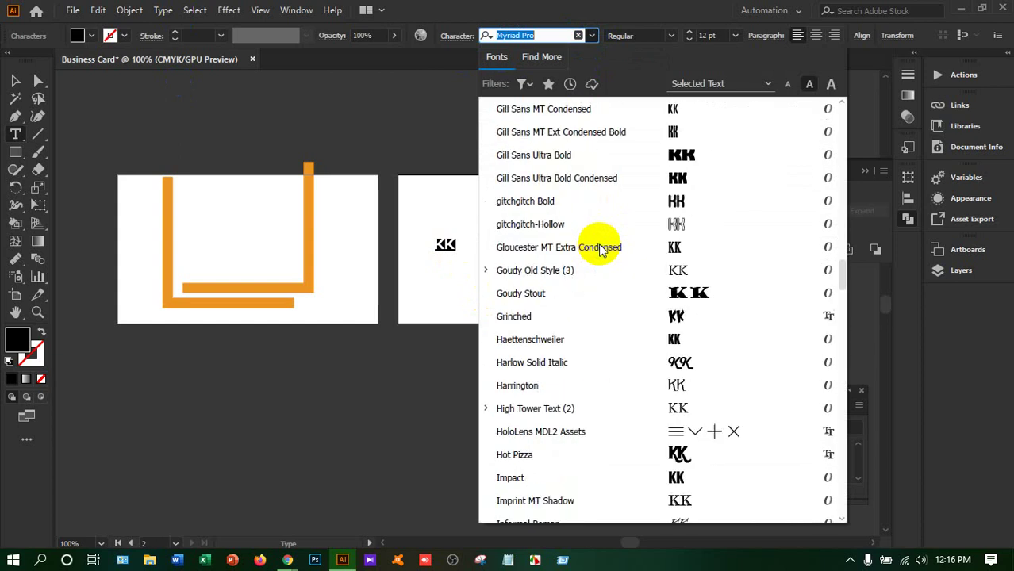
scroll(599, 248, up, 15)
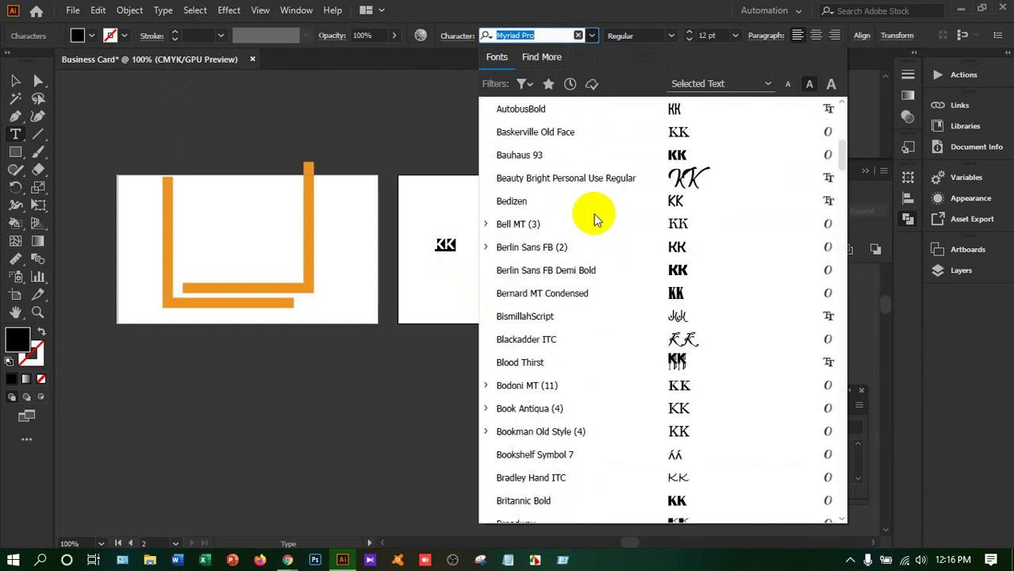
scroll(597, 220, up, 8)
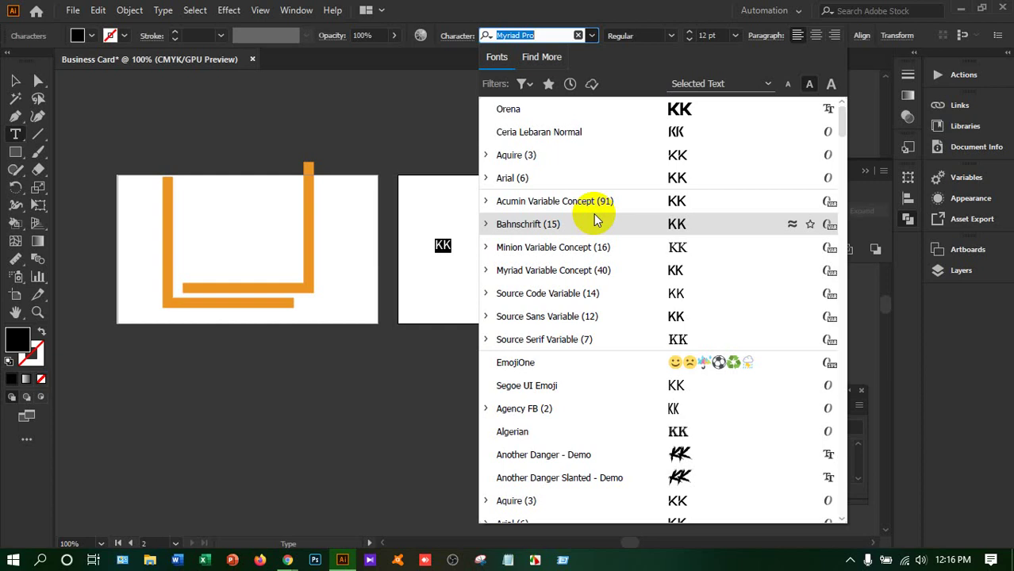
click(595, 111)
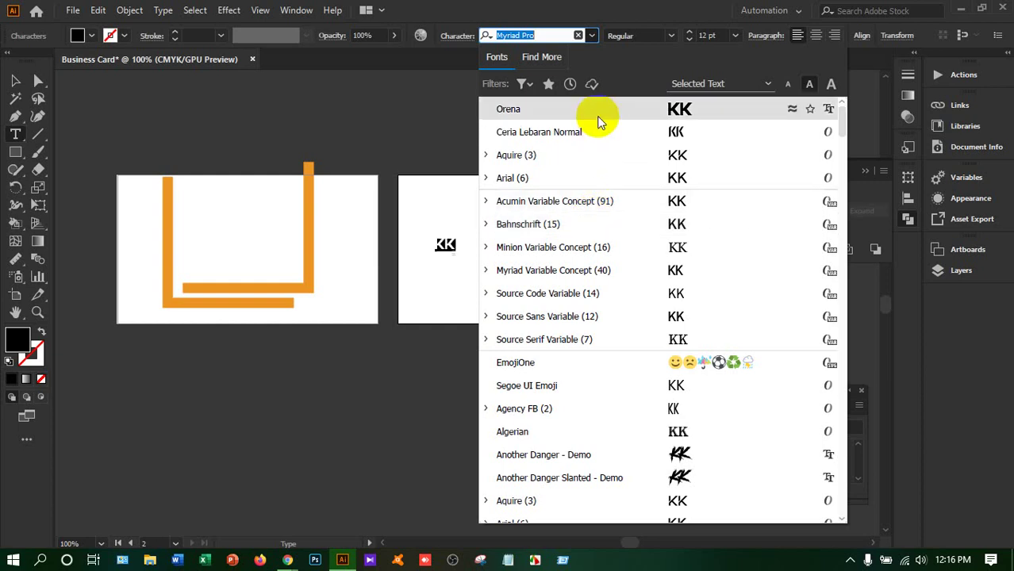
click(15, 81)
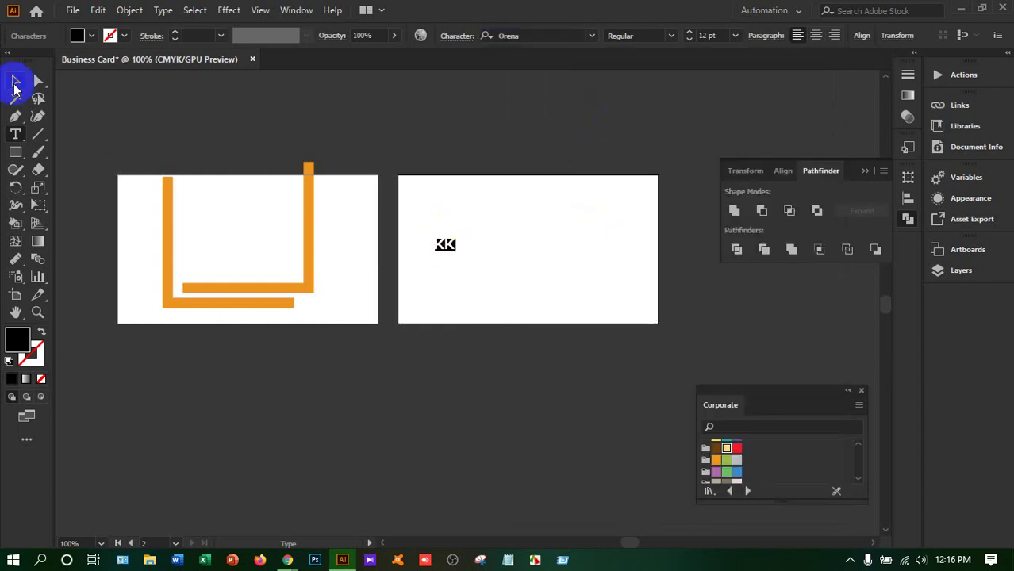
Scale the KK text up to about 67 pt and shift it slightly upward.
click(442, 238)
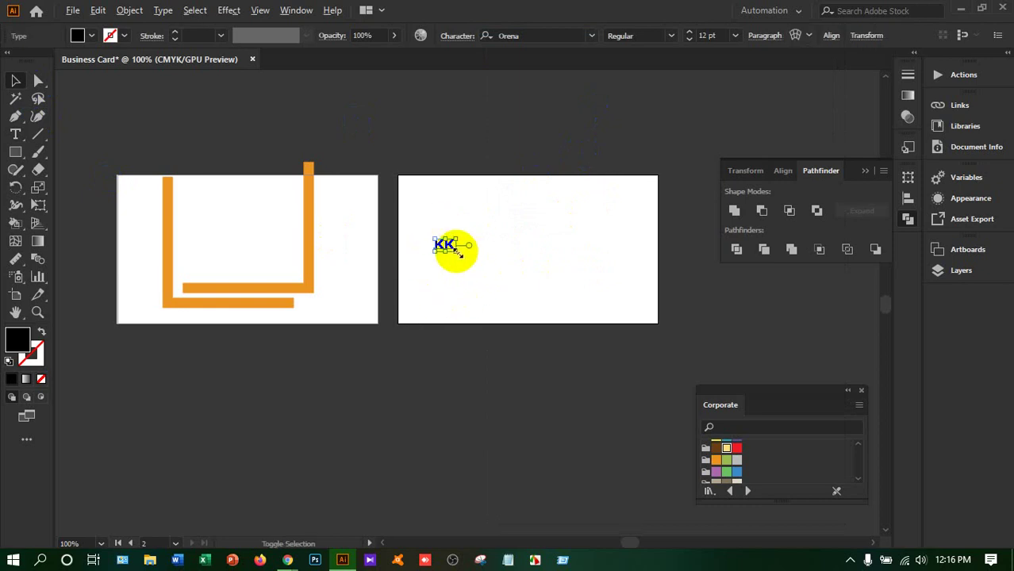
drag(457, 251, 549, 311)
drag(530, 274, 533, 247)
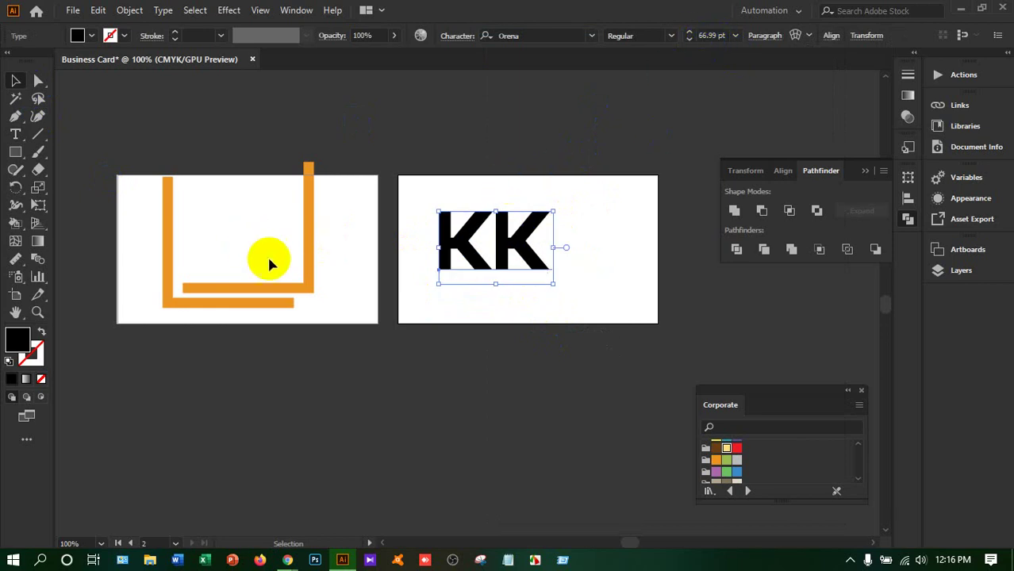
click(271, 288)
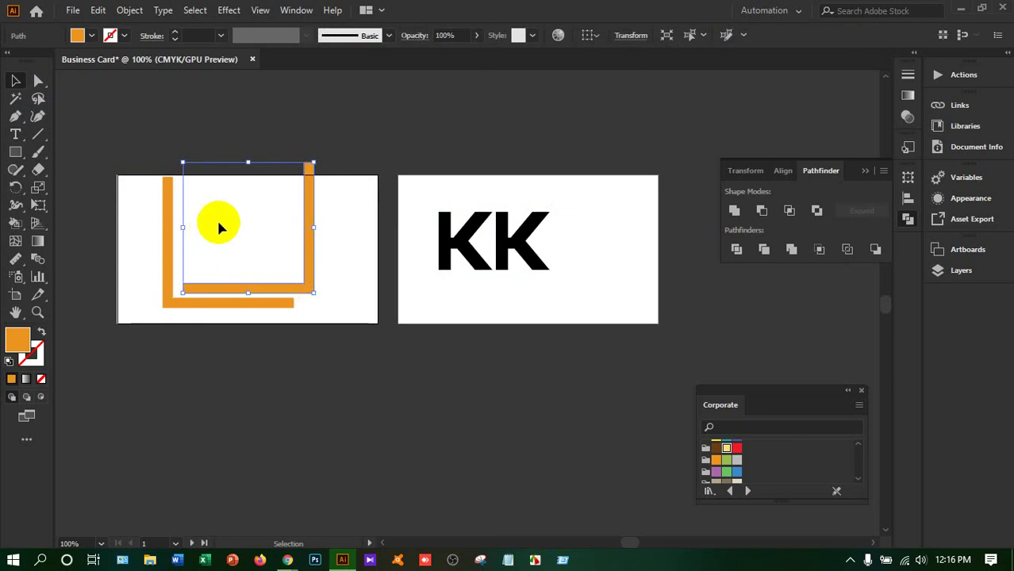
Copy the outer orange L up and right and rotate it about 180°.
click(147, 149)
click(168, 215)
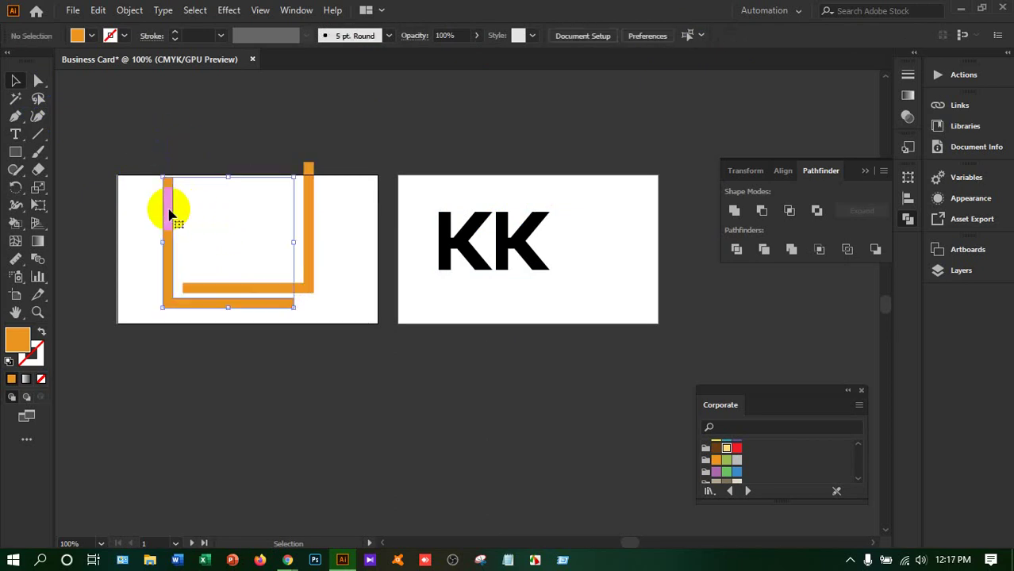
alt+drag(169, 214, 241, 141)
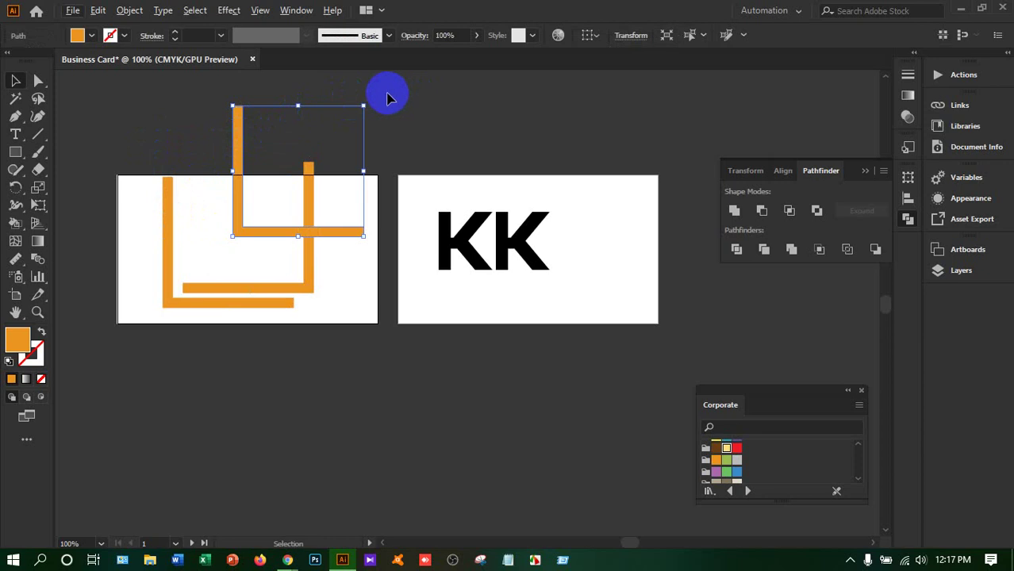
drag(369, 96, 147, 327)
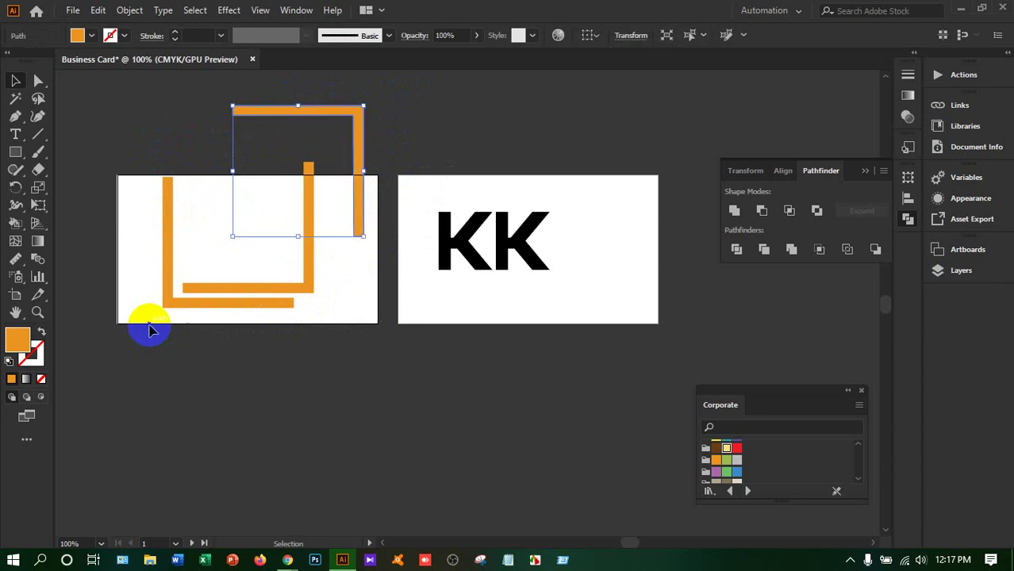
Reflect the rotated copy, move it against the original L, and select both.
right_click(300, 133)
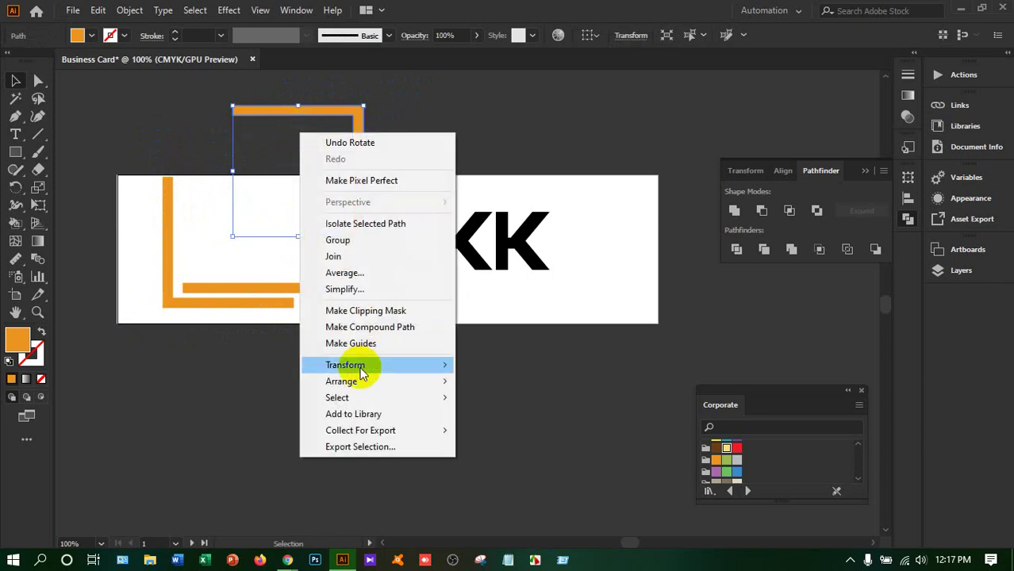
mouse_move(380, 364)
click(495, 419)
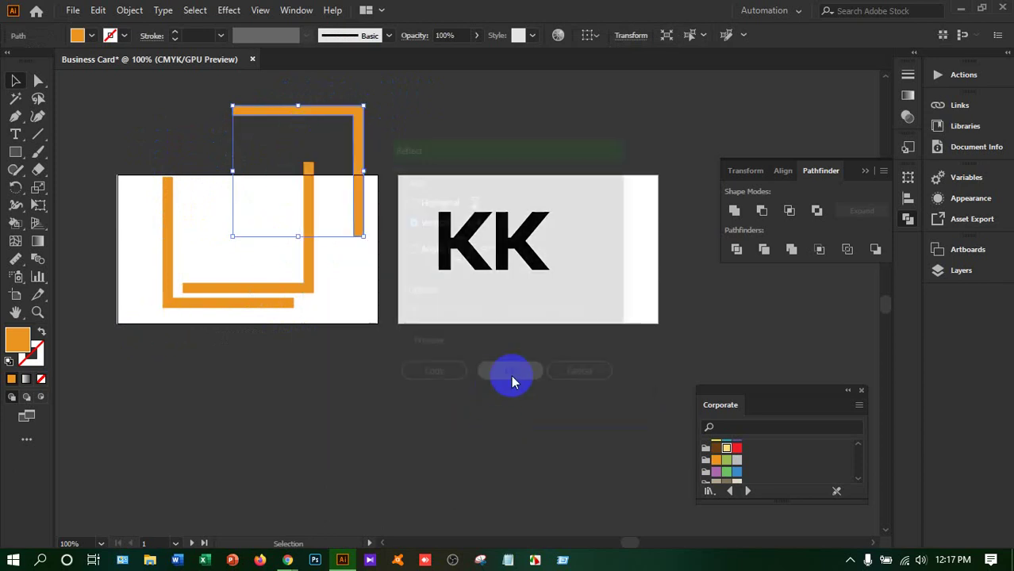
click(505, 378)
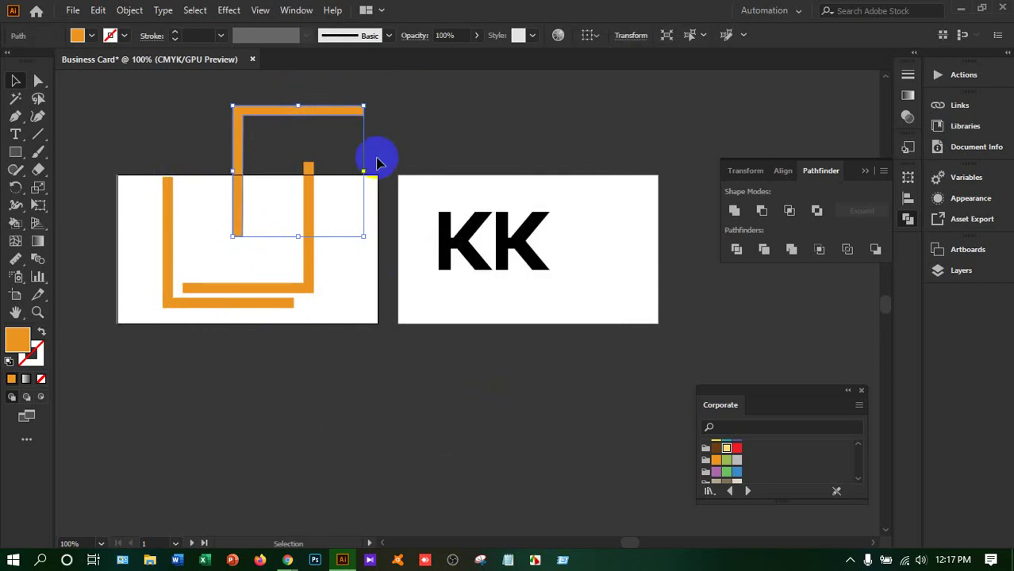
drag(339, 106, 254, 166)
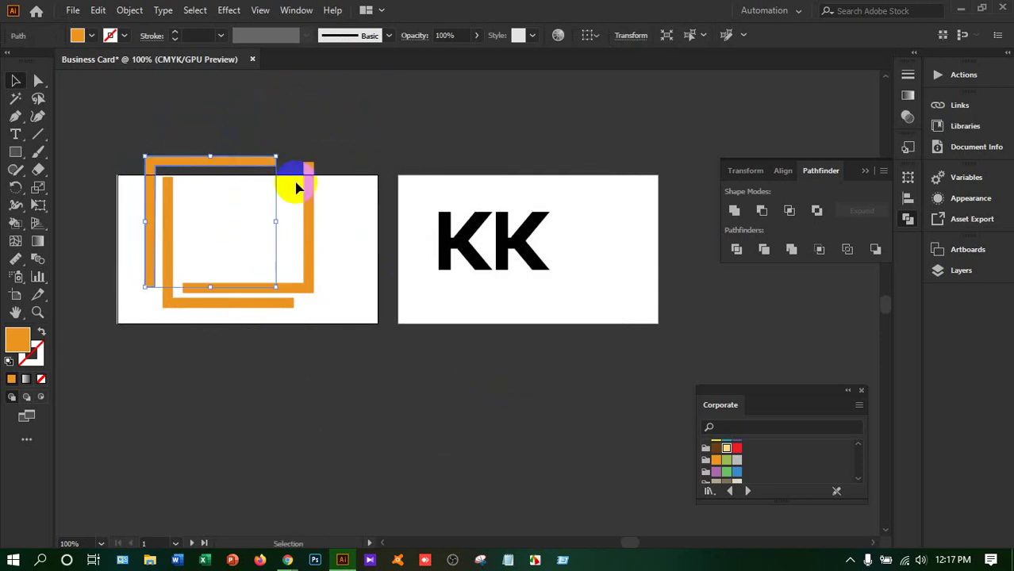
click(349, 141)
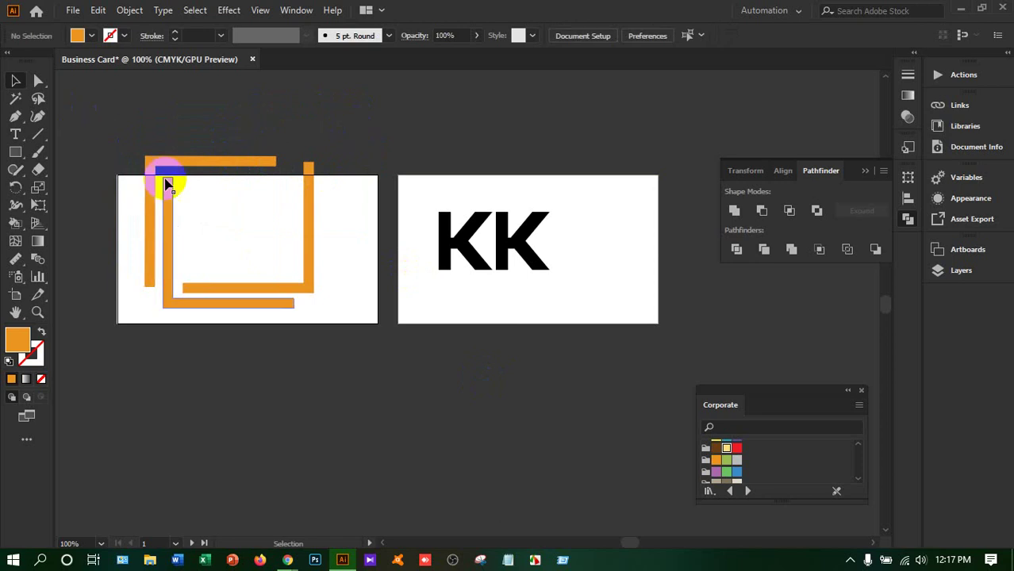
drag(129, 130, 359, 359)
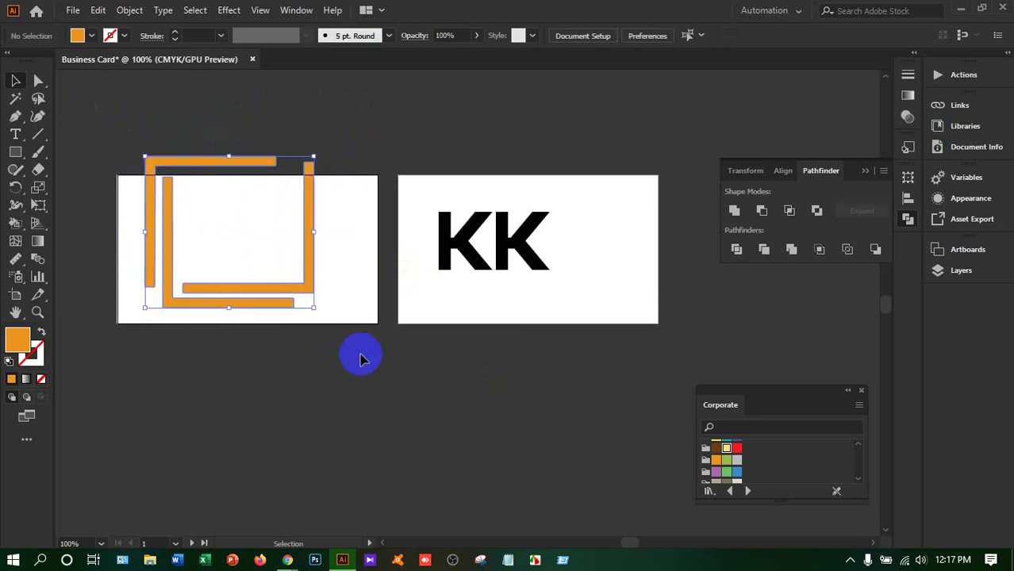
Group the two L shapes, scale the group down, and centre it on the left card.
key(ctrl+g)
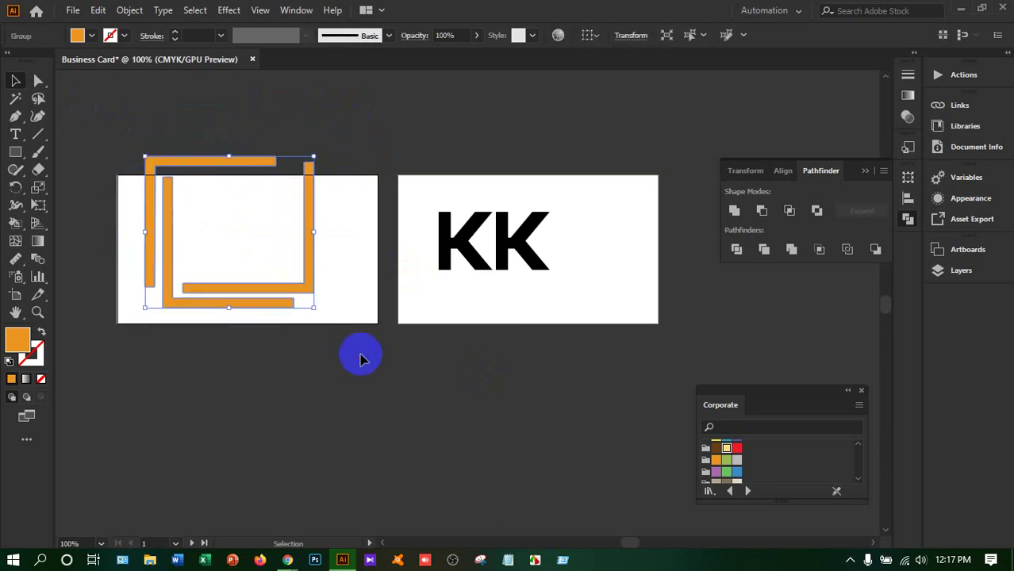
drag(314, 305, 231, 238)
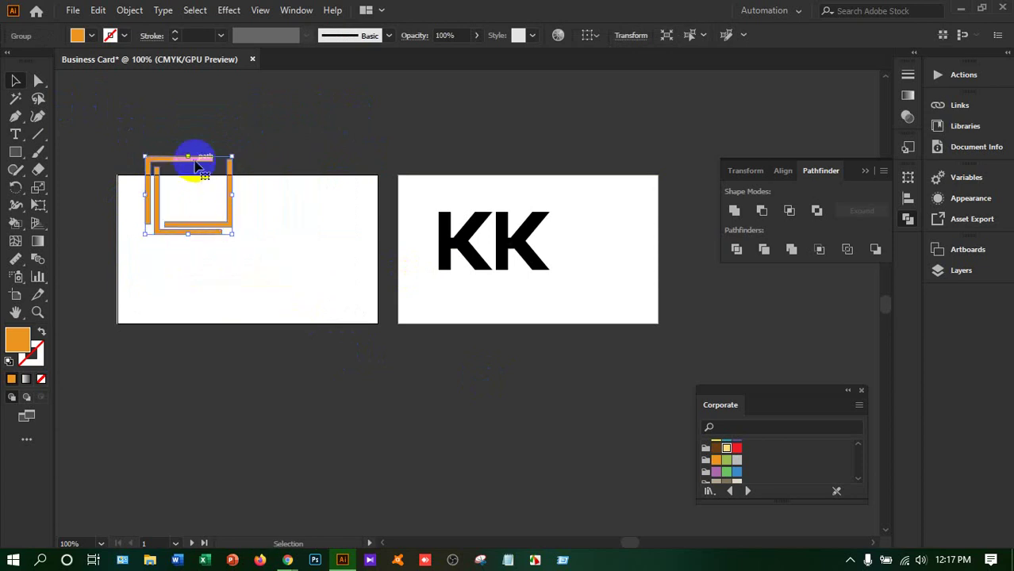
drag(193, 163, 260, 228)
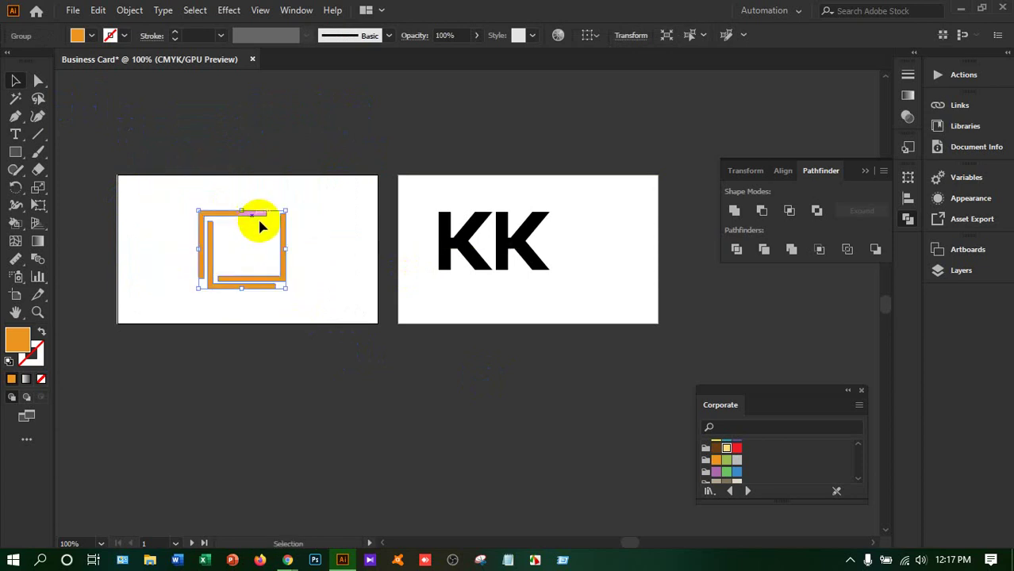
click(301, 343)
drag(283, 283, 256, 273)
click(306, 344)
click(257, 272)
click(310, 398)
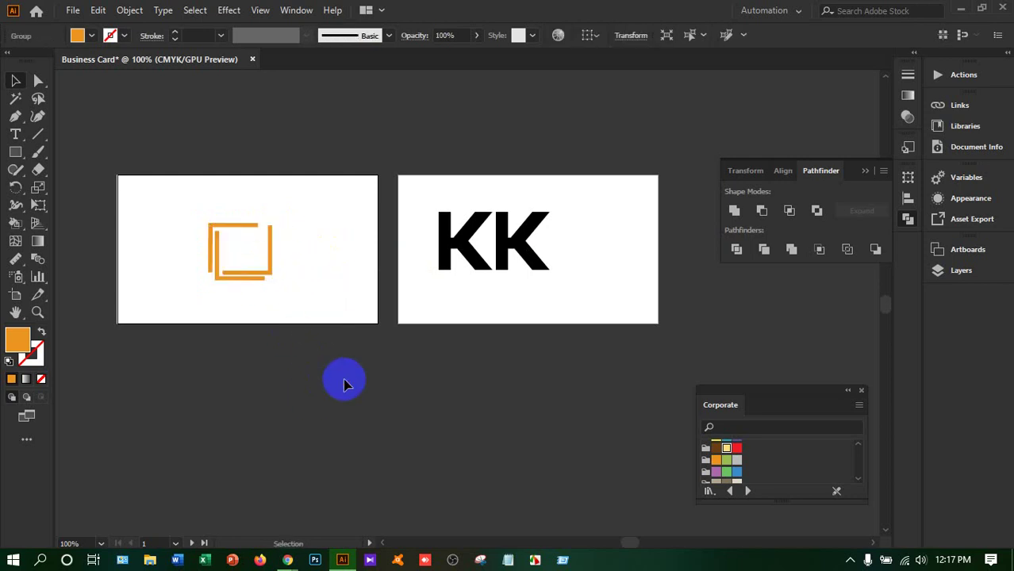
click(482, 240)
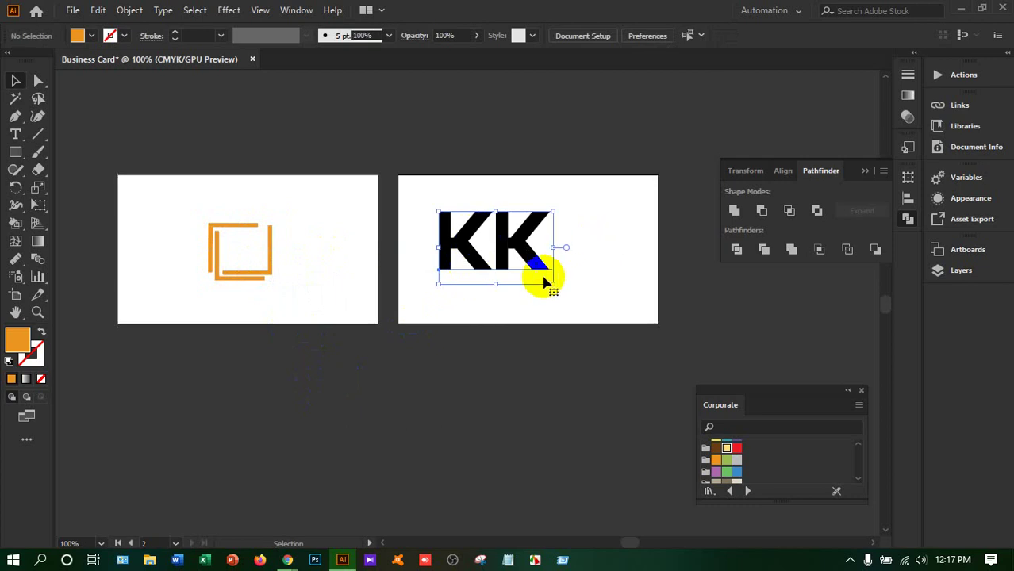
Shrink KK to about 21.74 pt and nudge it inside the orange frame.
drag(552, 284, 252, 251)
click(405, 169)
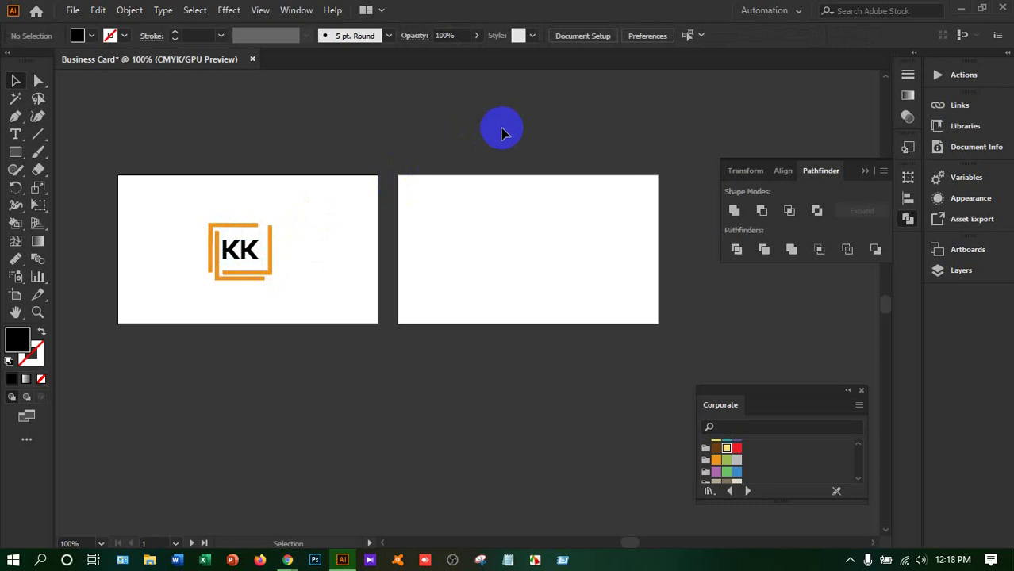
click(248, 252)
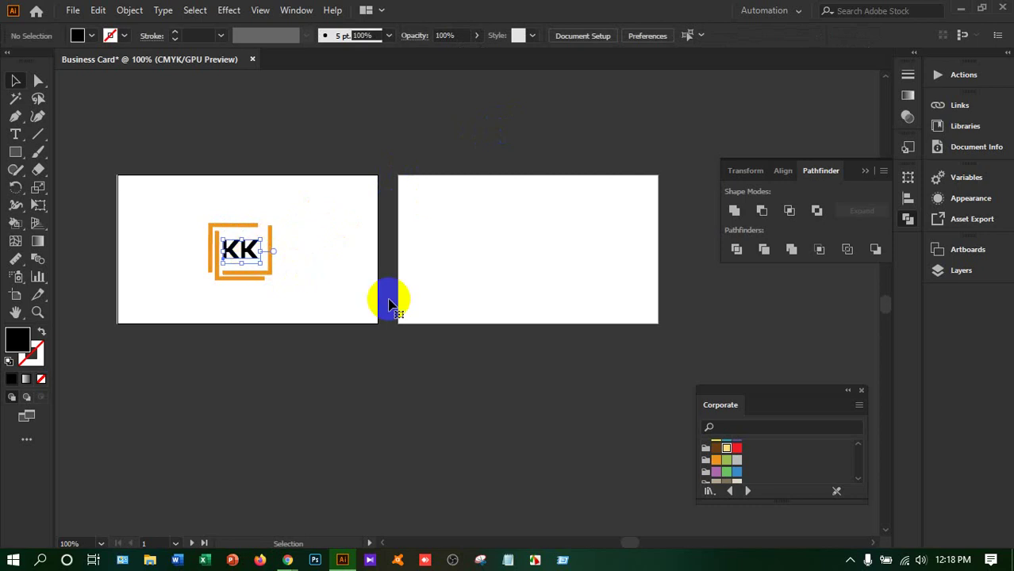
key(shift+Right)
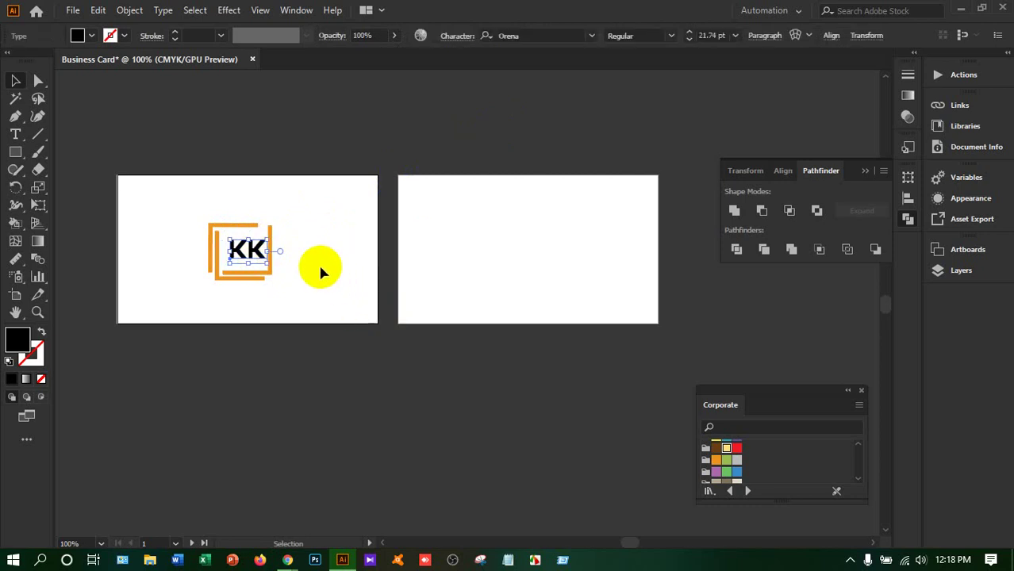
key(Left)
key(Left)
key(Left)
key(Left)
key(Left)
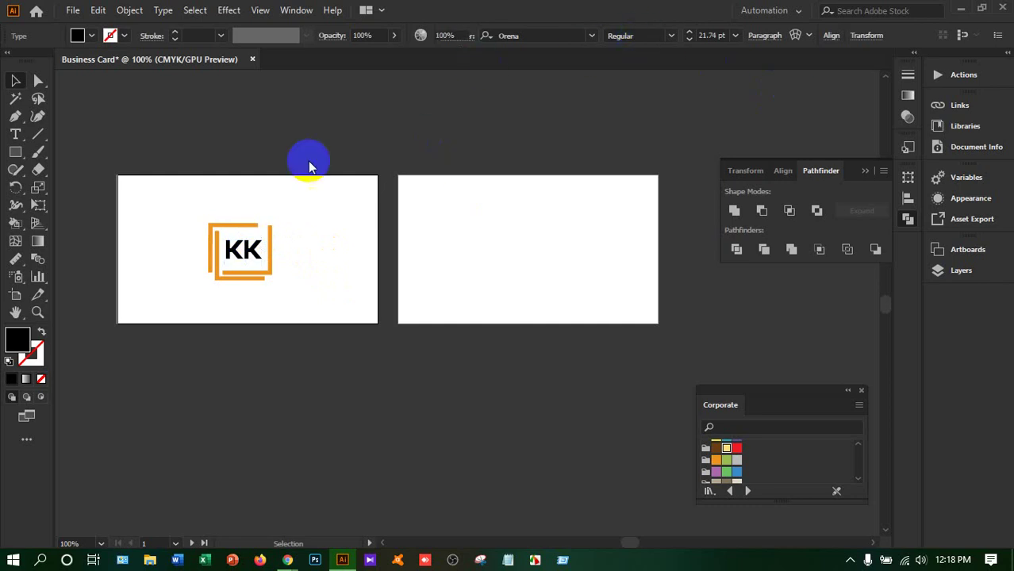
Try brown, green and purple fills on the KK text, settling on the Corporate blue swatch.
click(192, 205)
drag(192, 205, 295, 306)
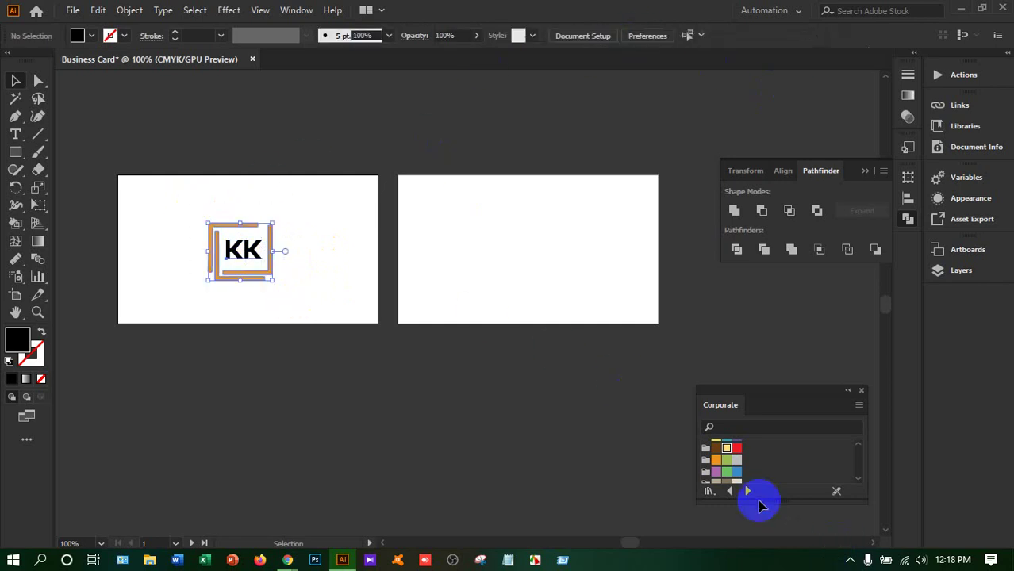
click(308, 273)
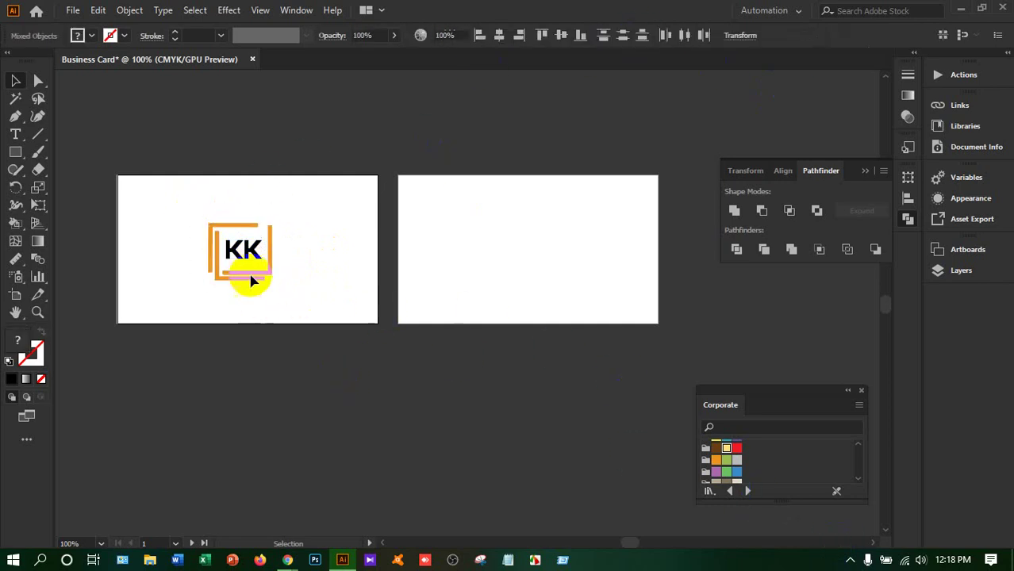
click(716, 467)
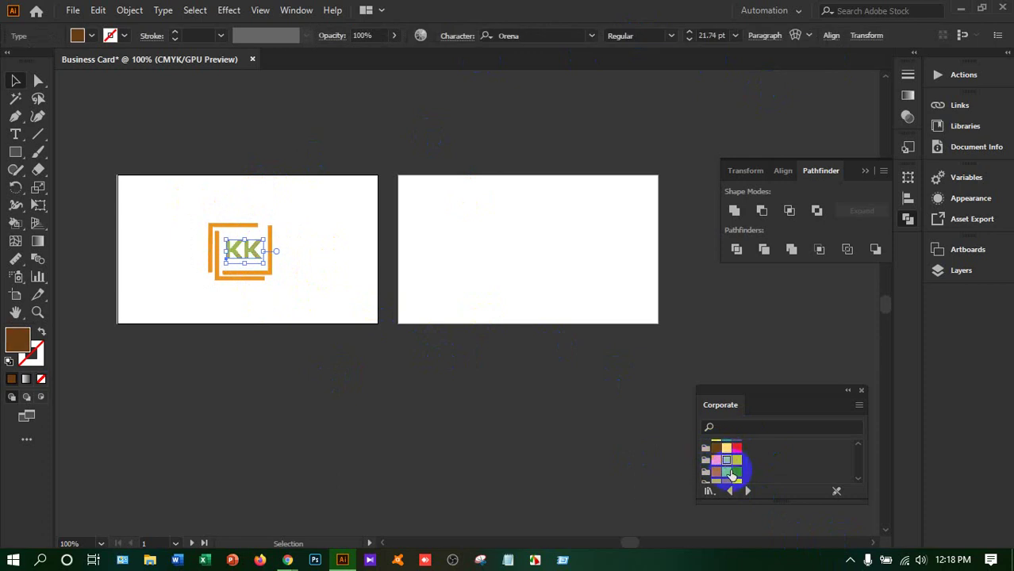
click(725, 474)
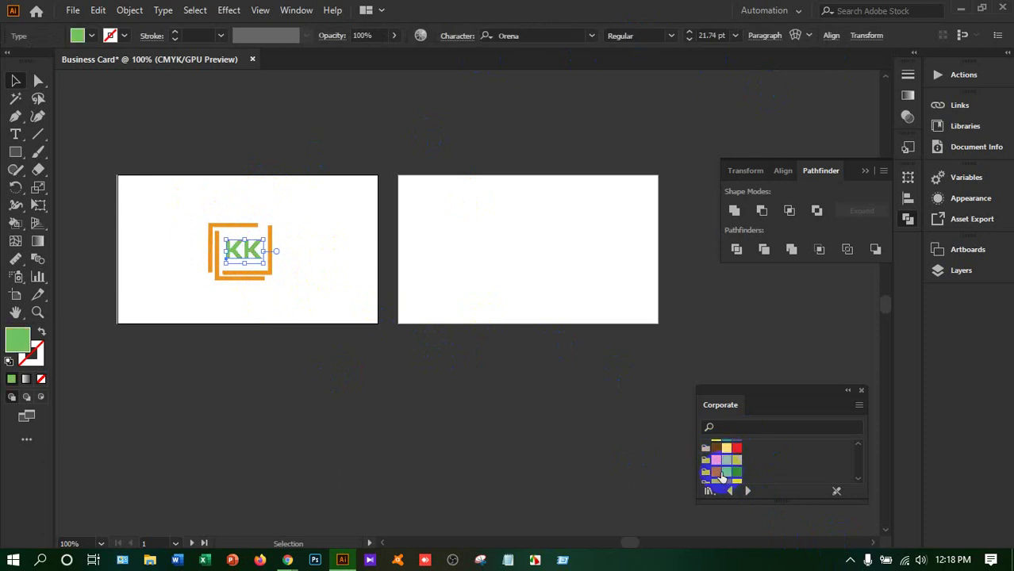
click(720, 474)
click(737, 474)
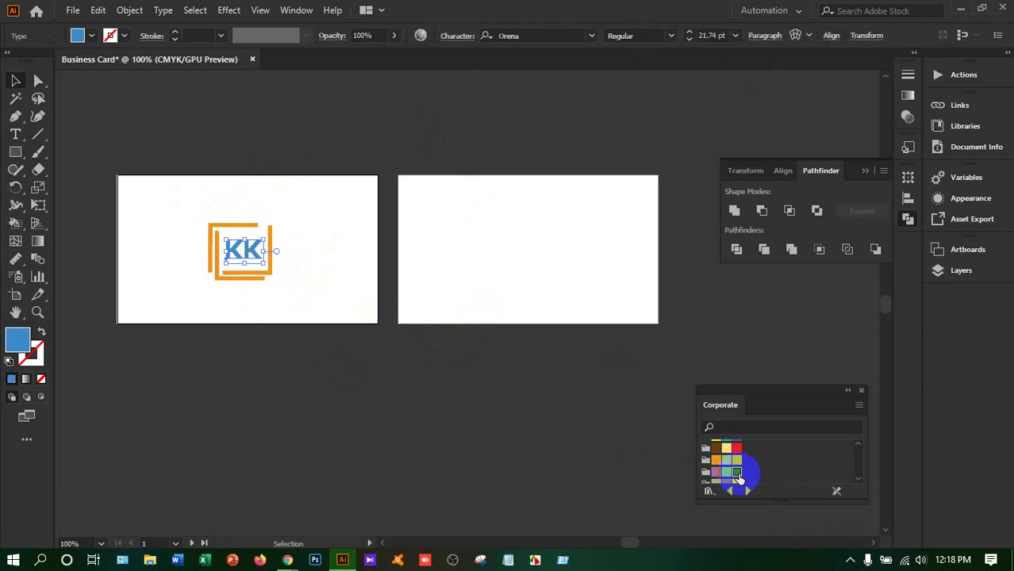
Group the KK text with its orange frame using Ctrl+G.
click(468, 430)
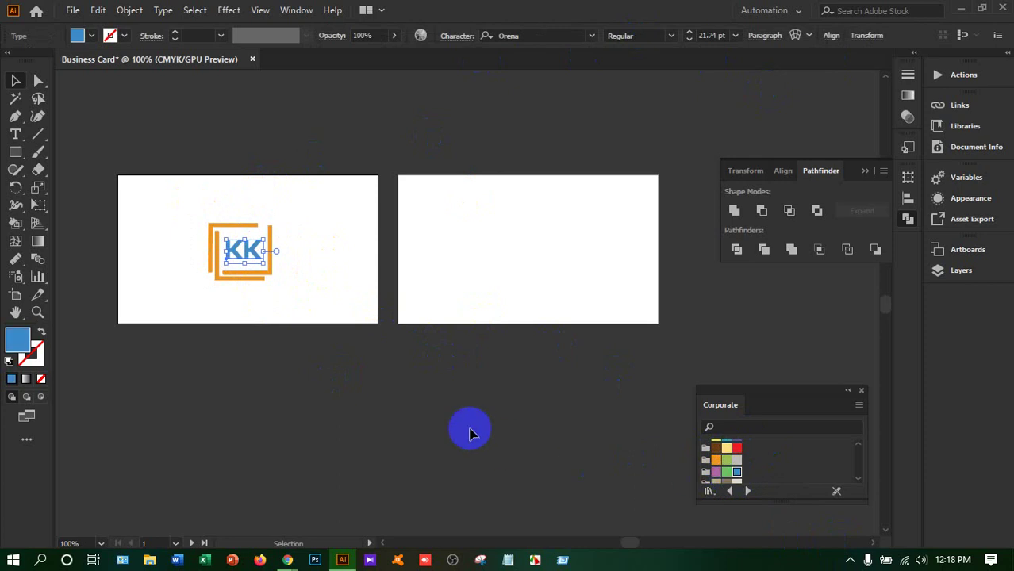
click(230, 226)
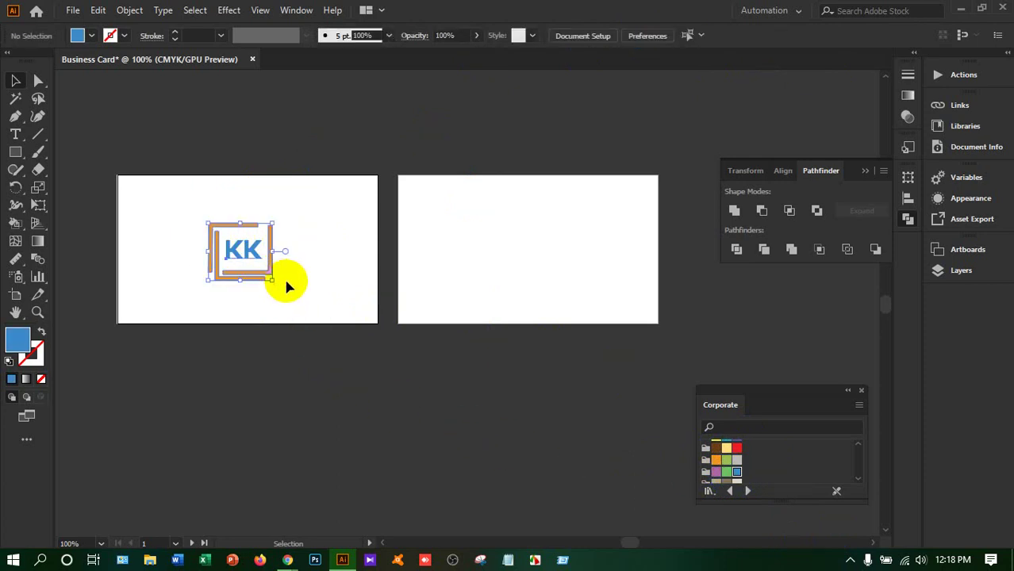
key(ctrl+a)
key(ctrl+g)
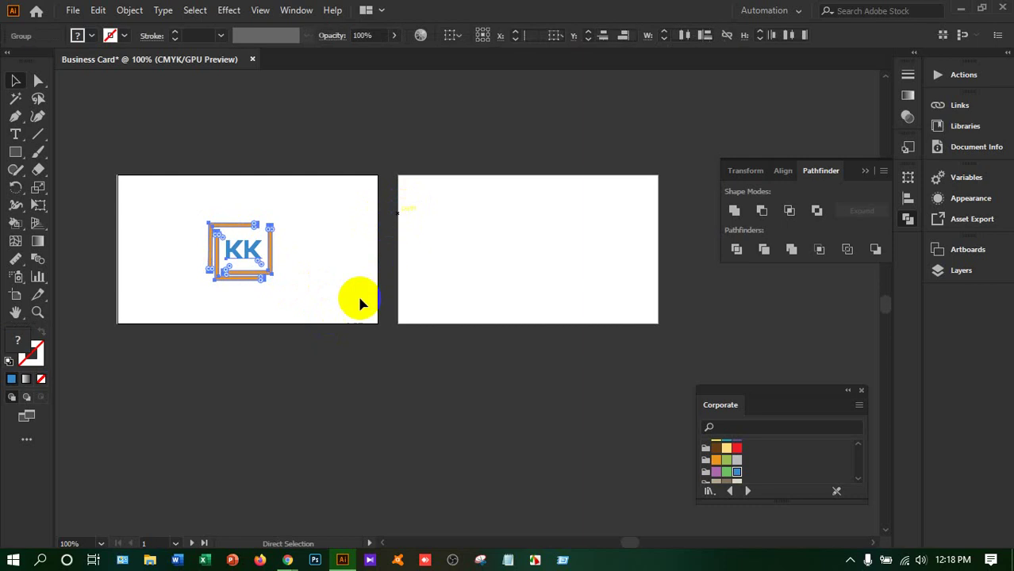
click(360, 304)
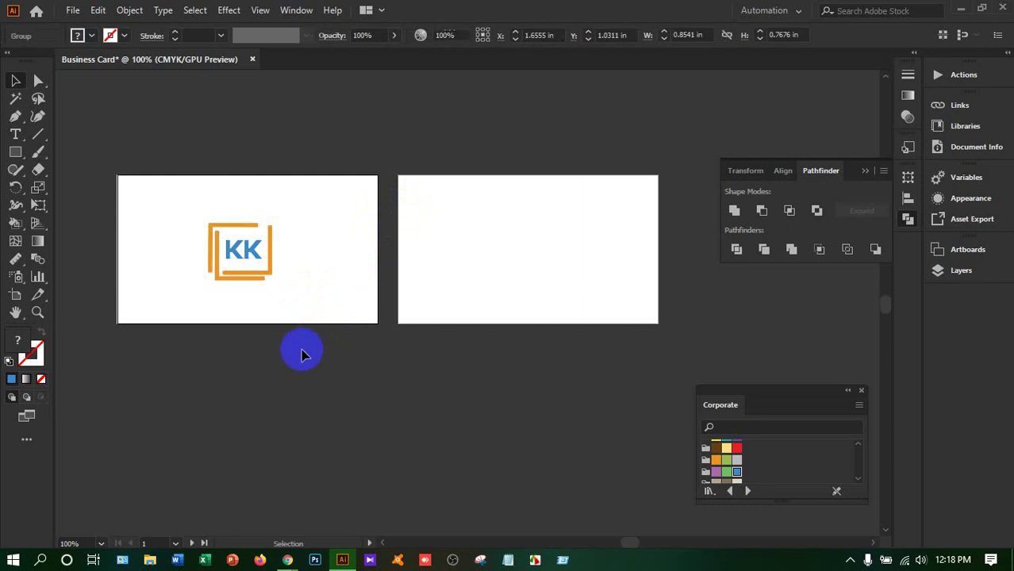
click(302, 355)
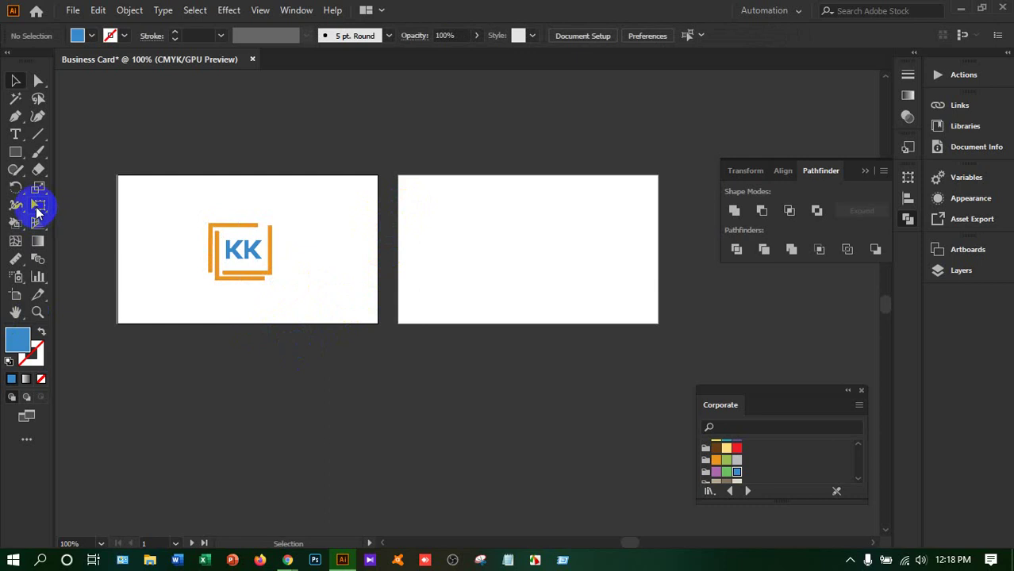
click(18, 117)
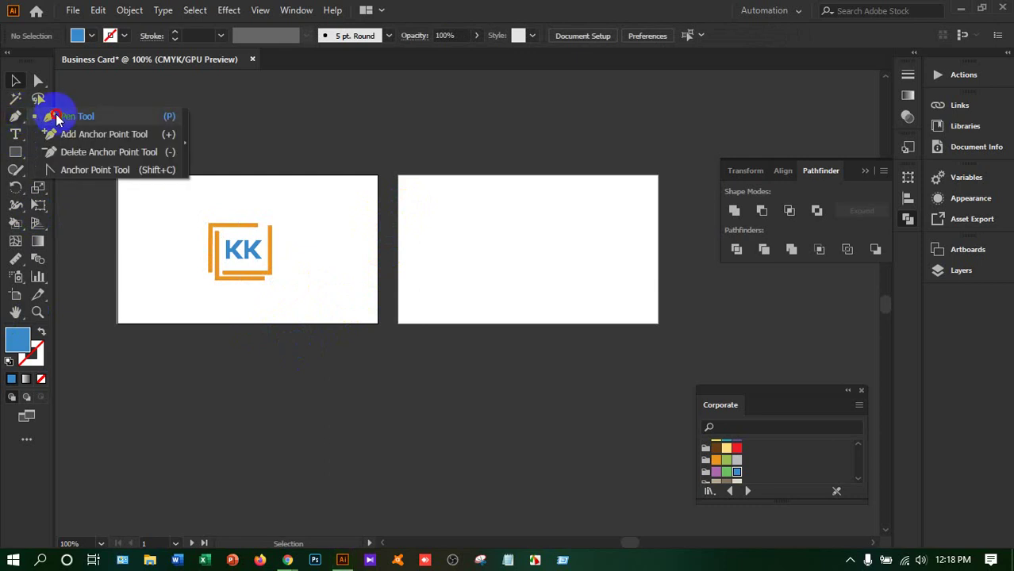
click(62, 116)
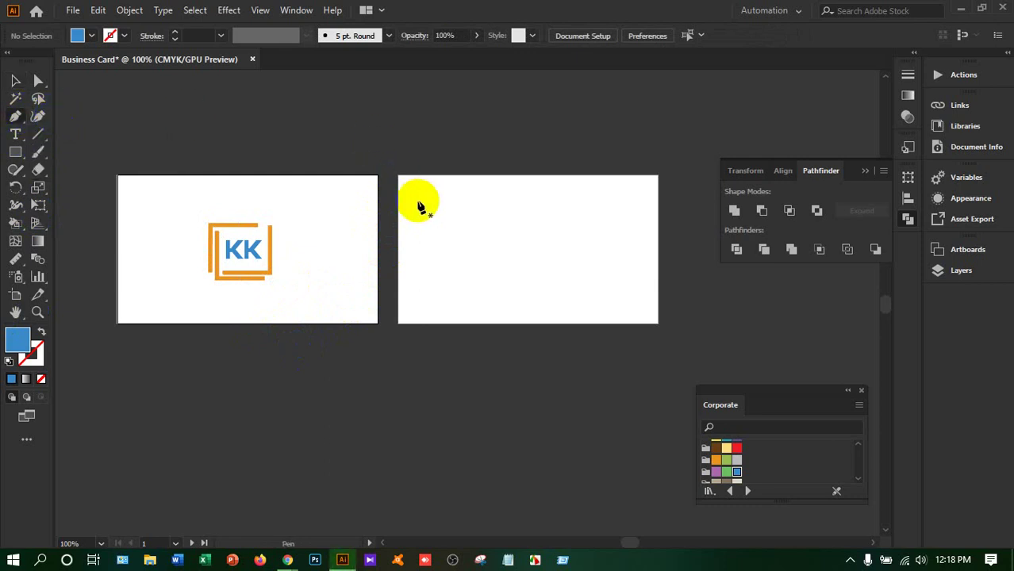
click(399, 232)
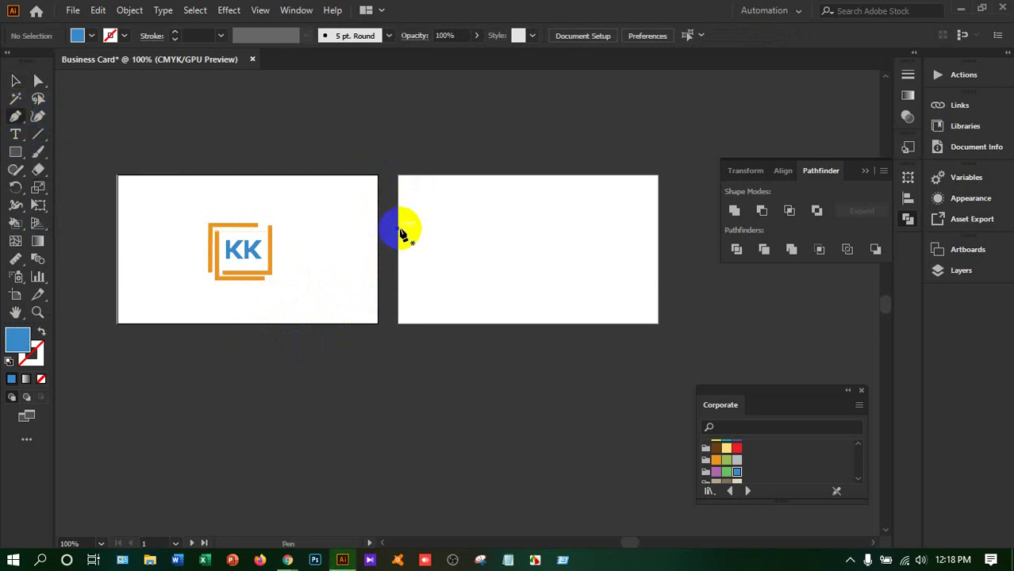
drag(399, 233, 400, 254)
click(400, 250)
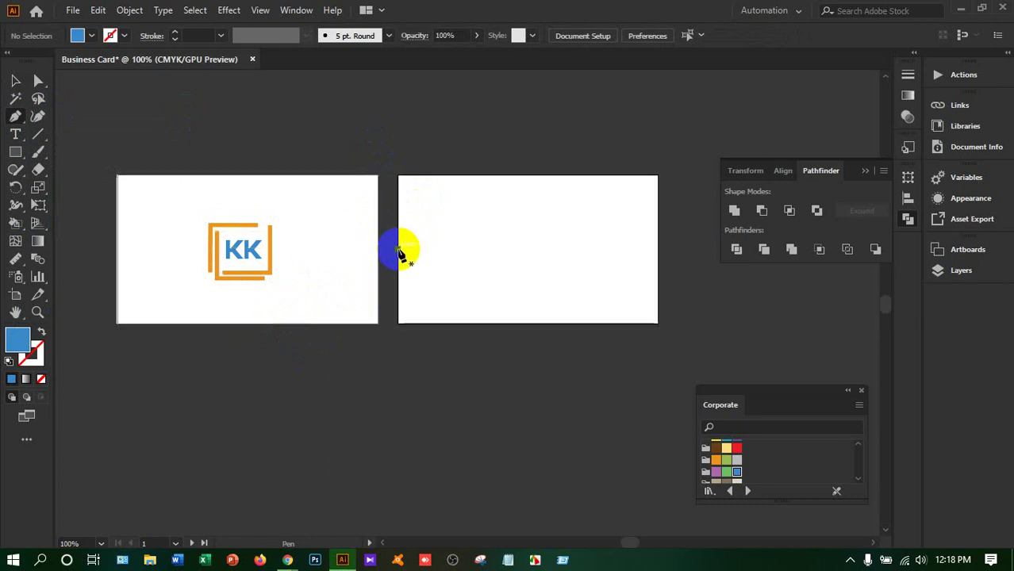
click(656, 251)
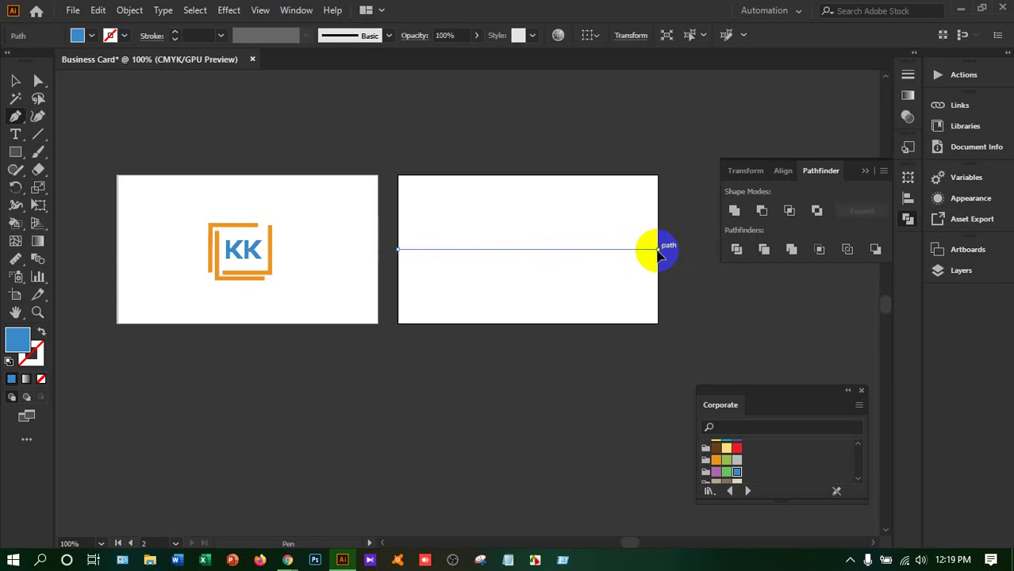
click(658, 251)
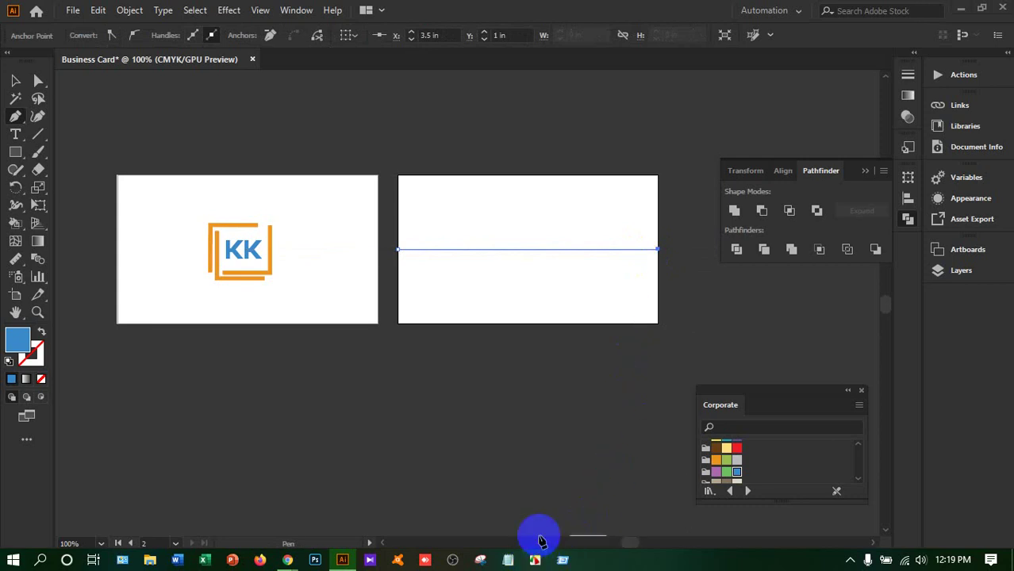
ctrl+click(647, 253)
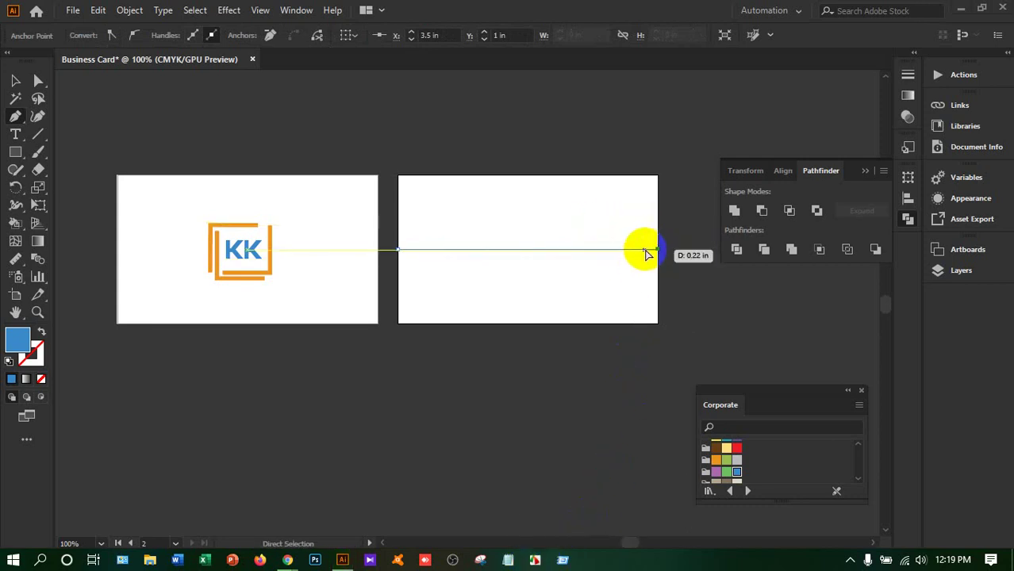
drag(647, 252, 647, 252)
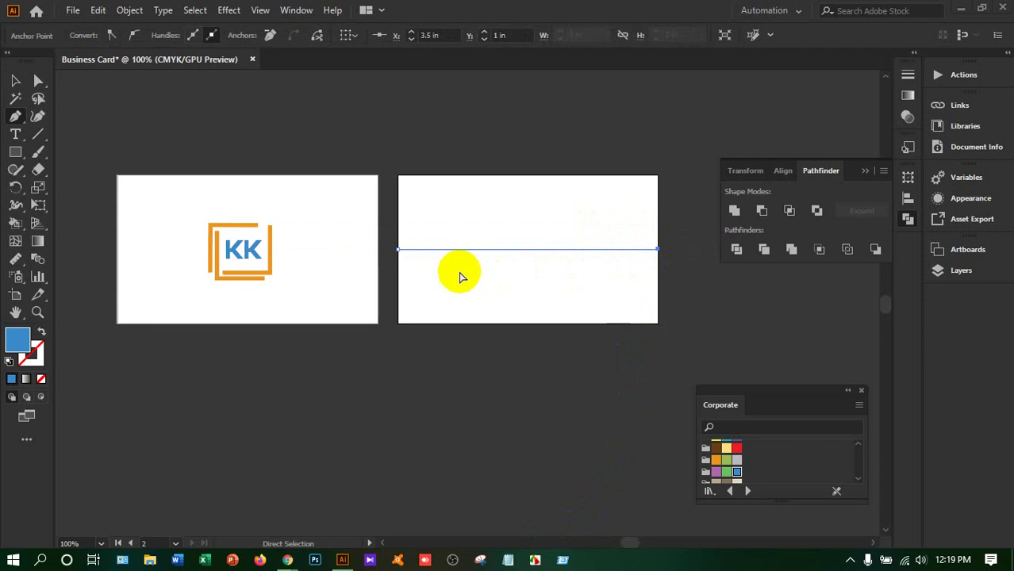
click(13, 81)
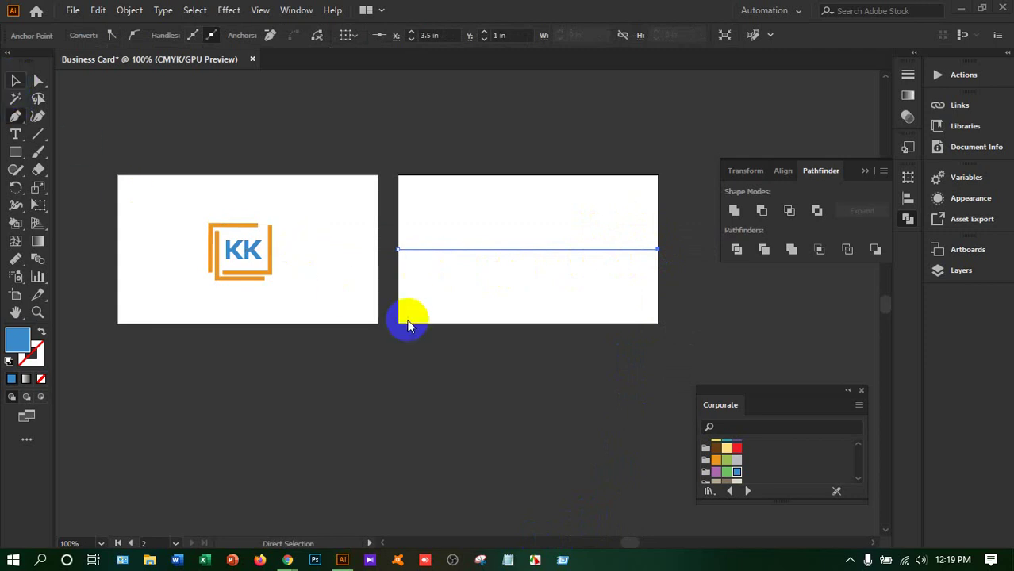
drag(446, 316, 411, 304)
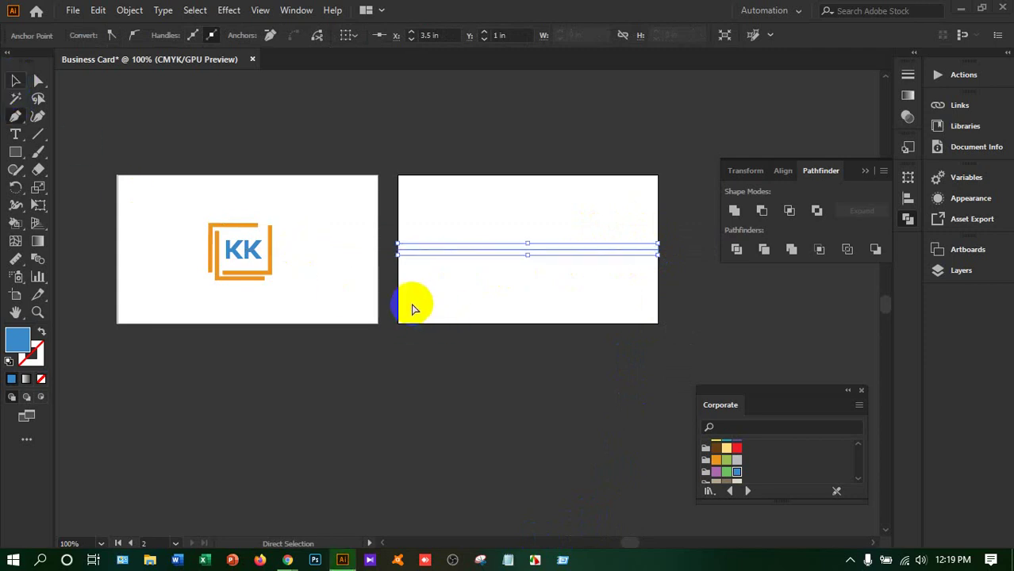
key(Delete)
click(265, 233)
click(16, 116)
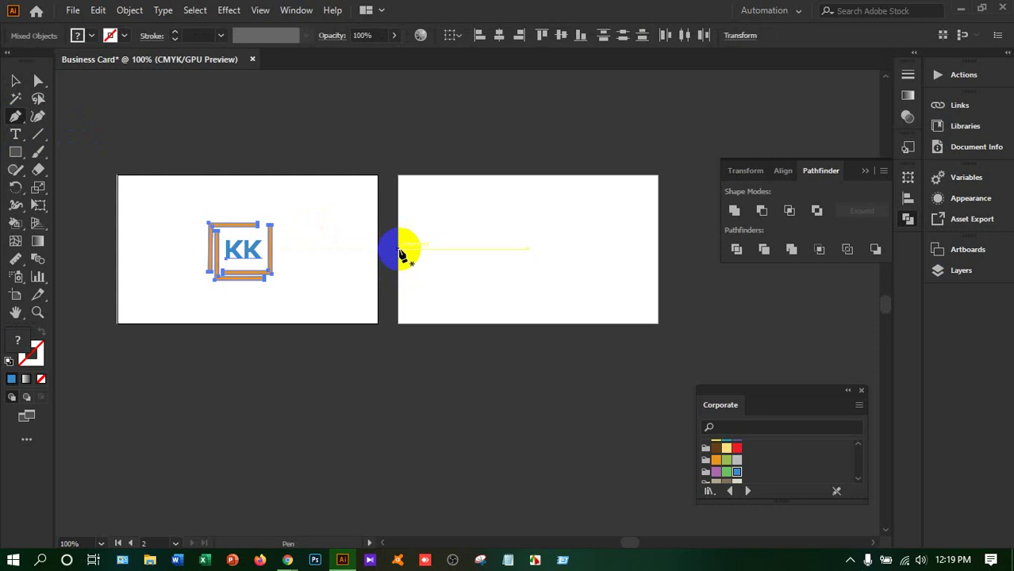
Pen-draw a closed blue band on the right card with a curved lower edge and both top corners.
click(397, 250)
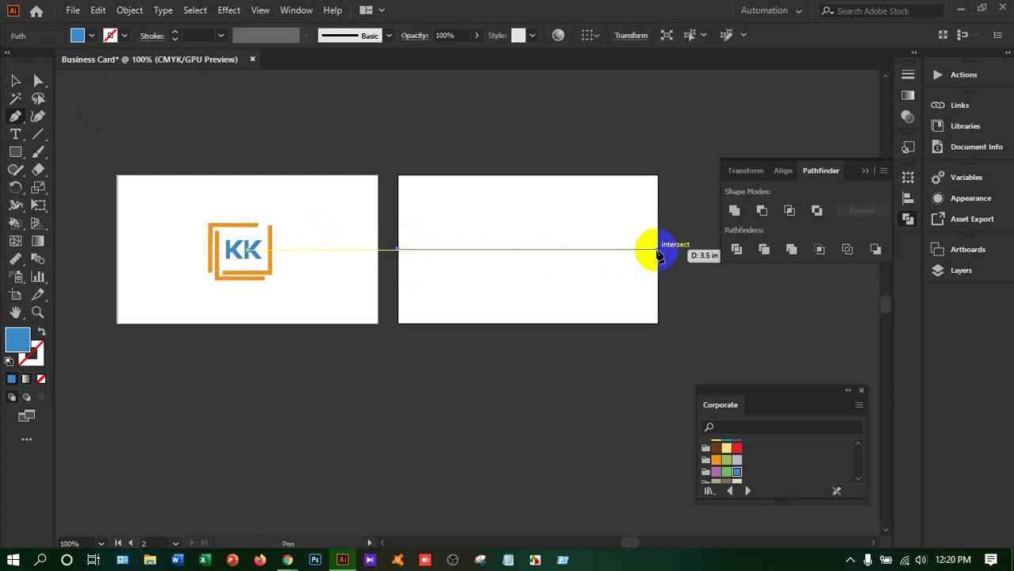
drag(657, 251, 822, 339)
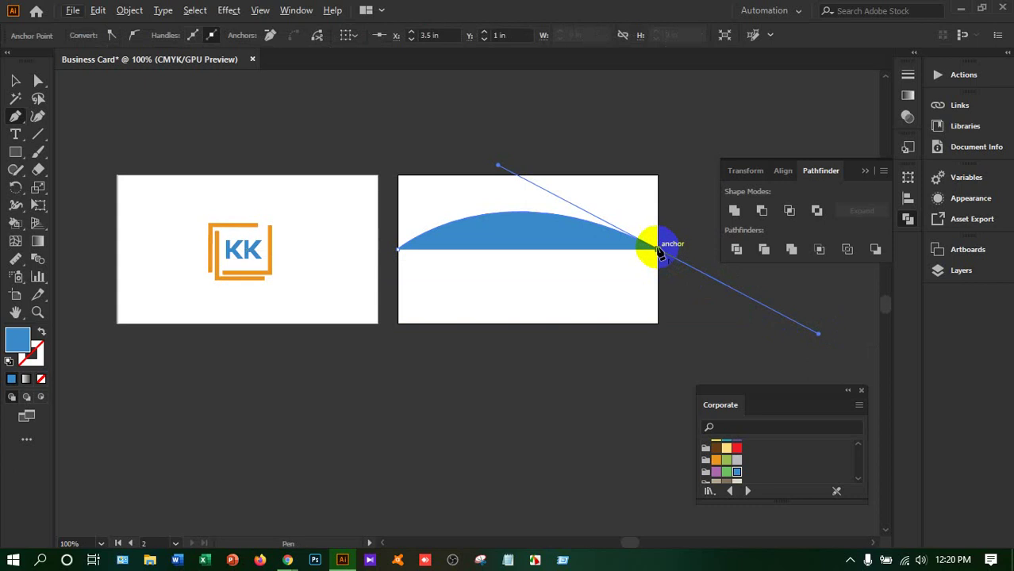
click(660, 251)
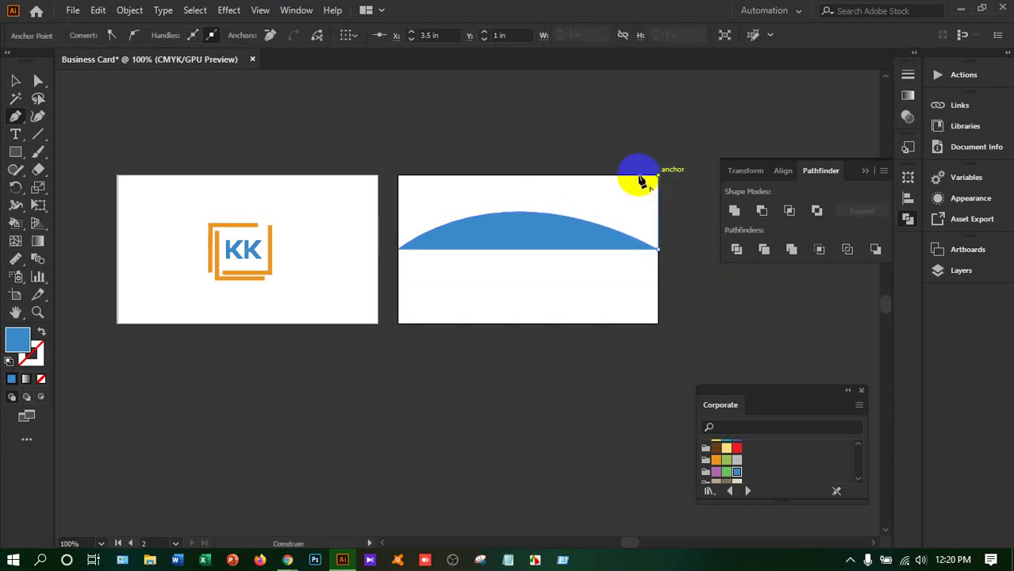
click(658, 176)
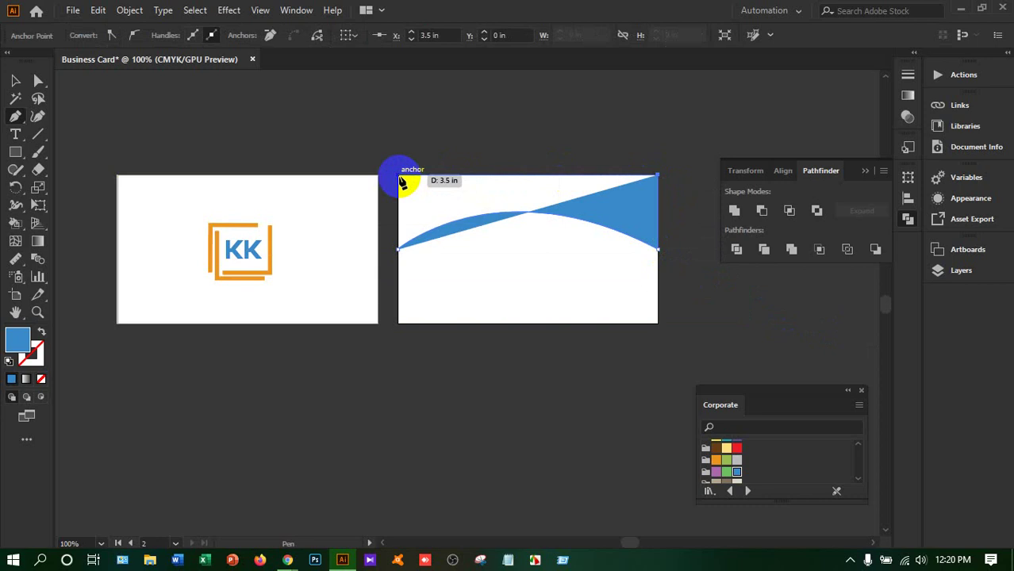
click(399, 176)
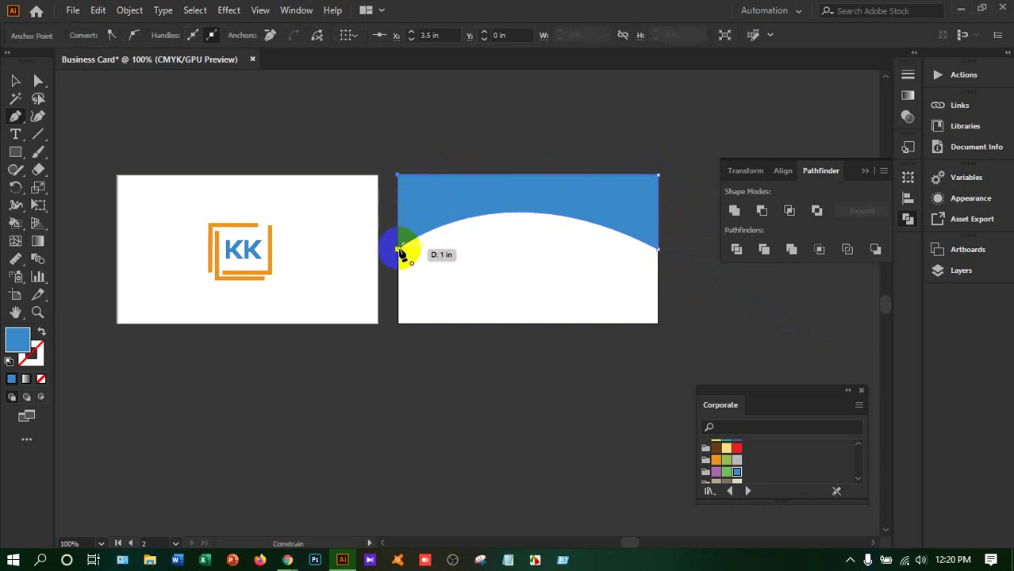
click(399, 250)
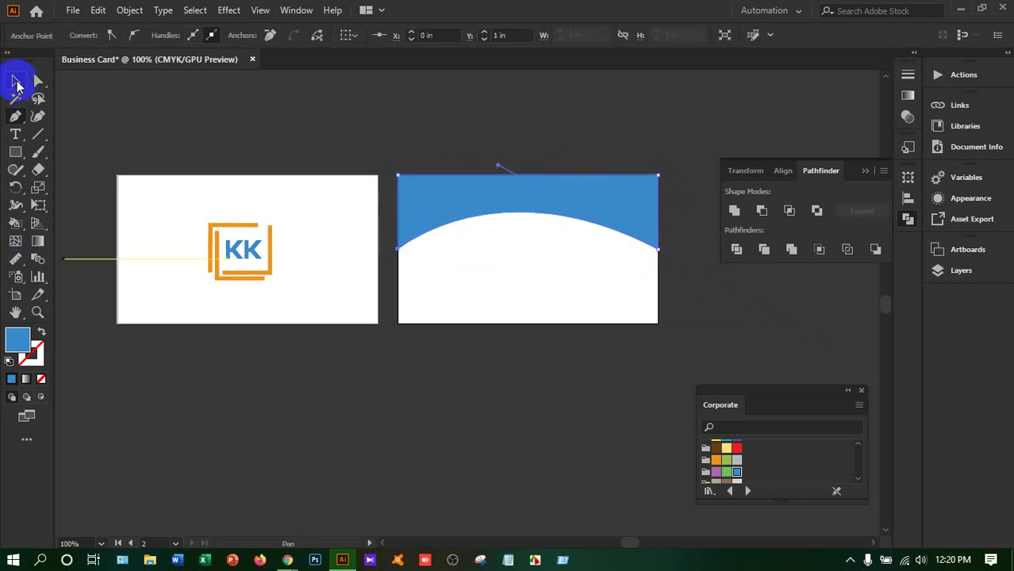
click(15, 80)
click(480, 193)
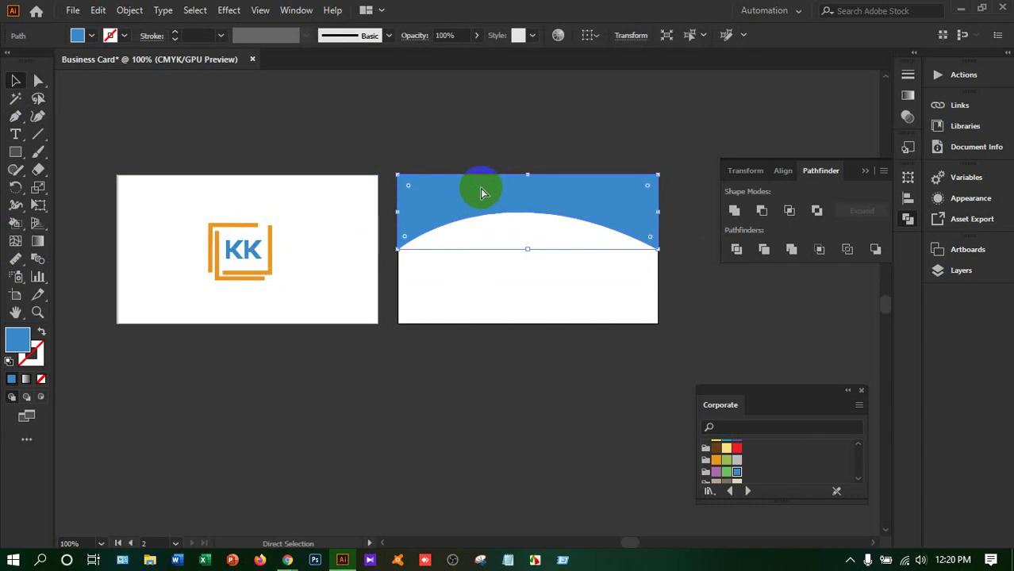
click(588, 237)
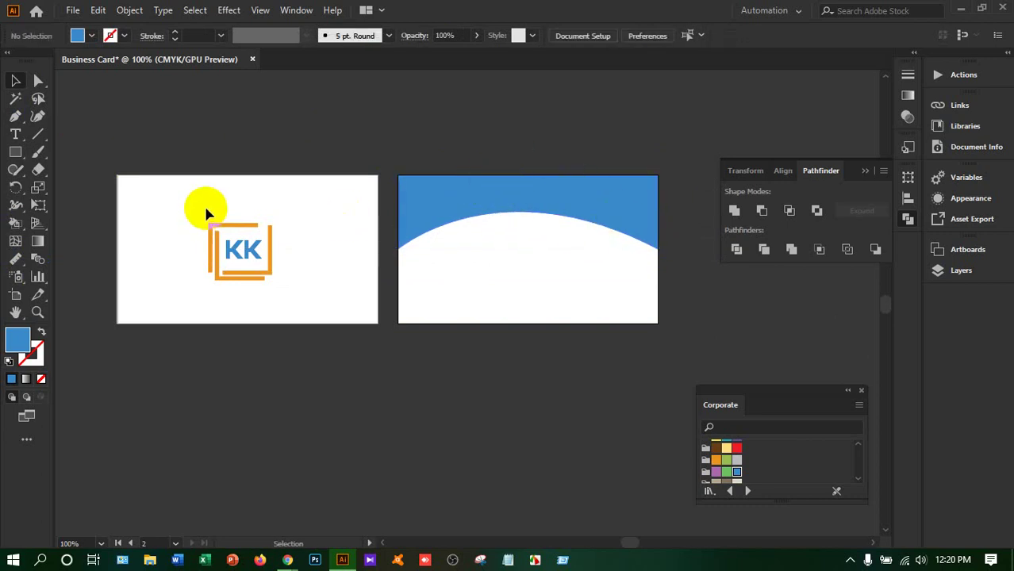
Pen-draw a second closed blue band just below the first, curved bottom edge up to the card's top corners.
click(15, 116)
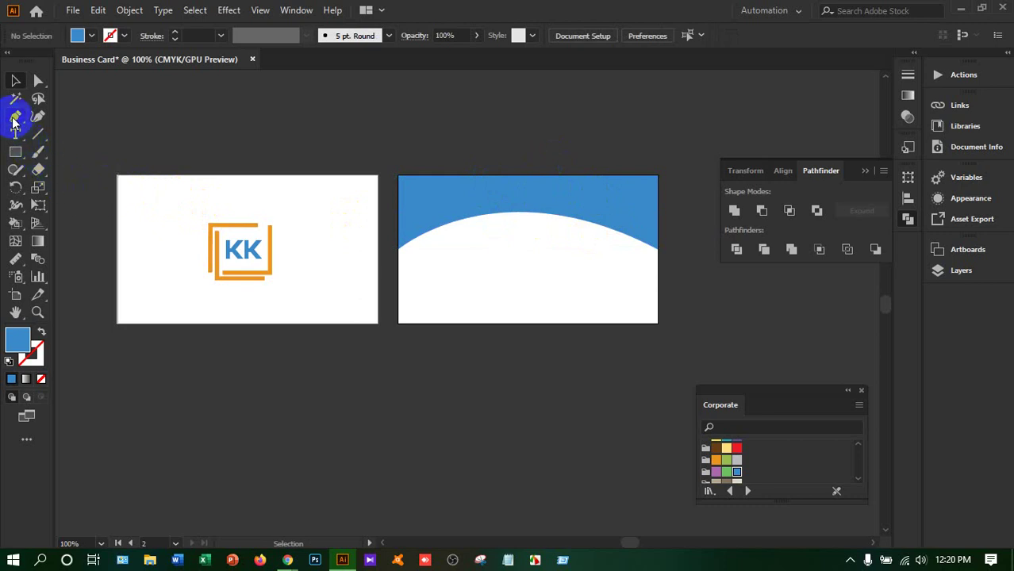
click(398, 256)
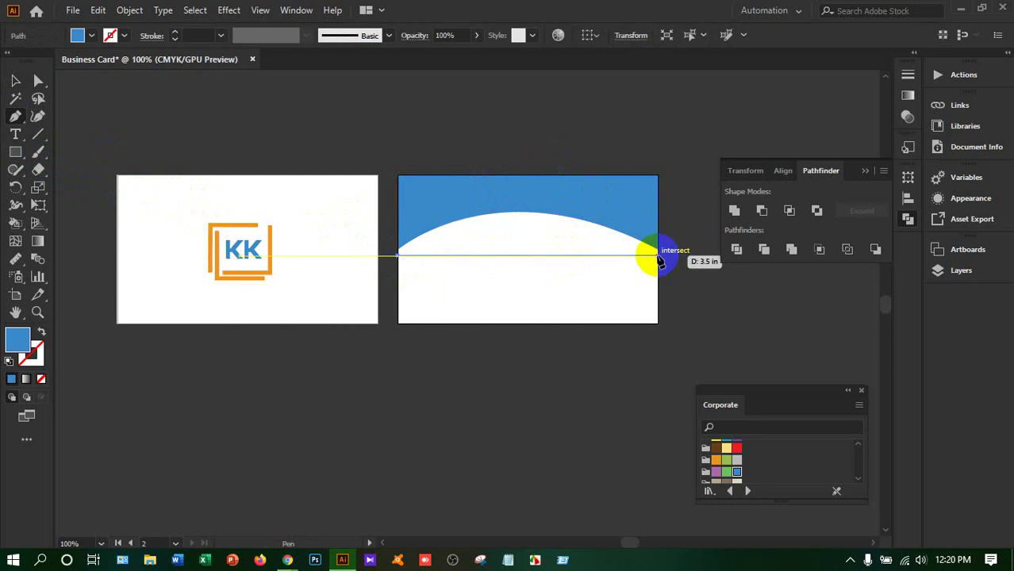
drag(657, 255, 815, 341)
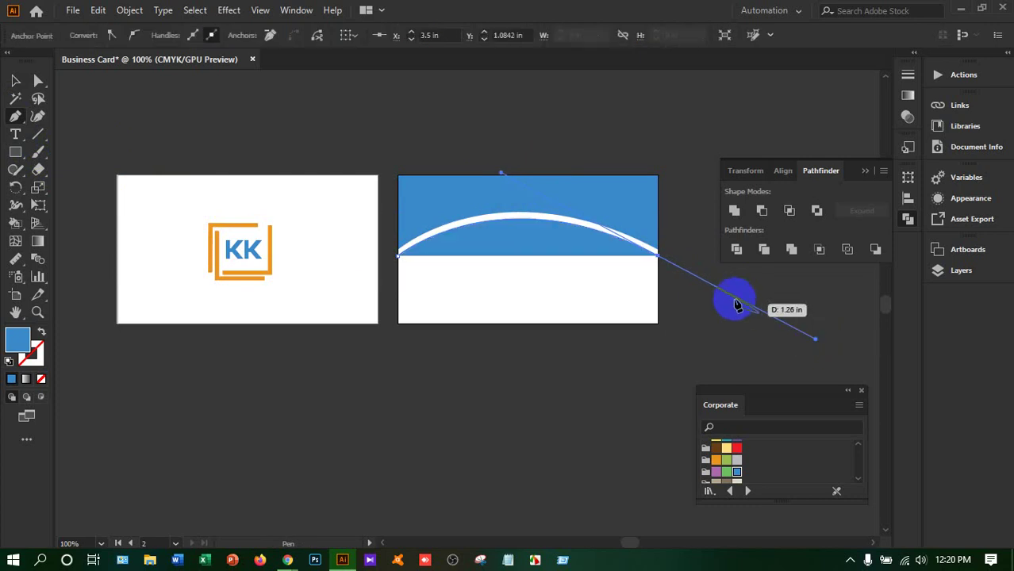
click(655, 260)
drag(661, 262, 657, 181)
click(657, 175)
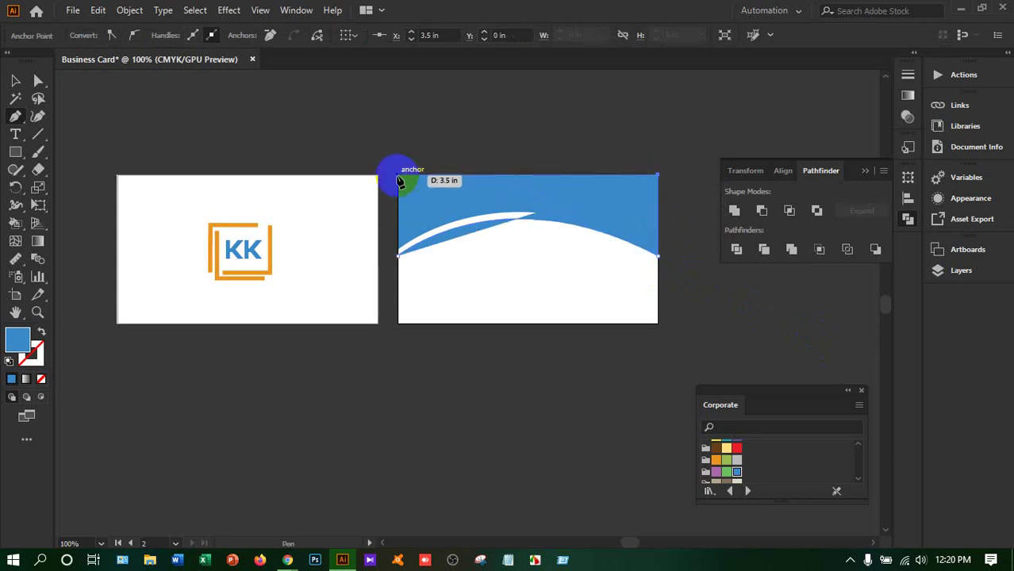
click(400, 176)
click(399, 256)
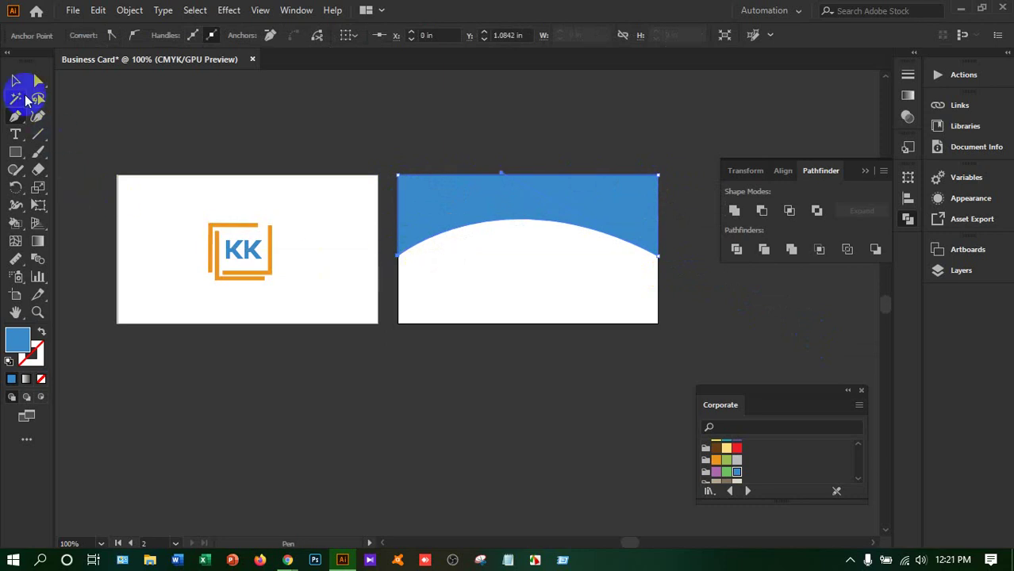
click(15, 80)
click(538, 204)
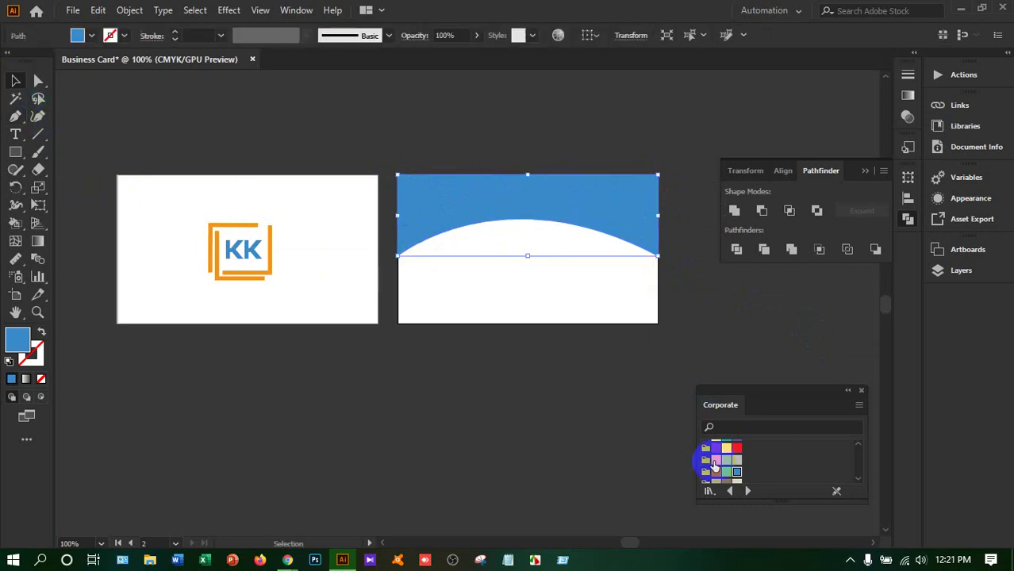
click(717, 460)
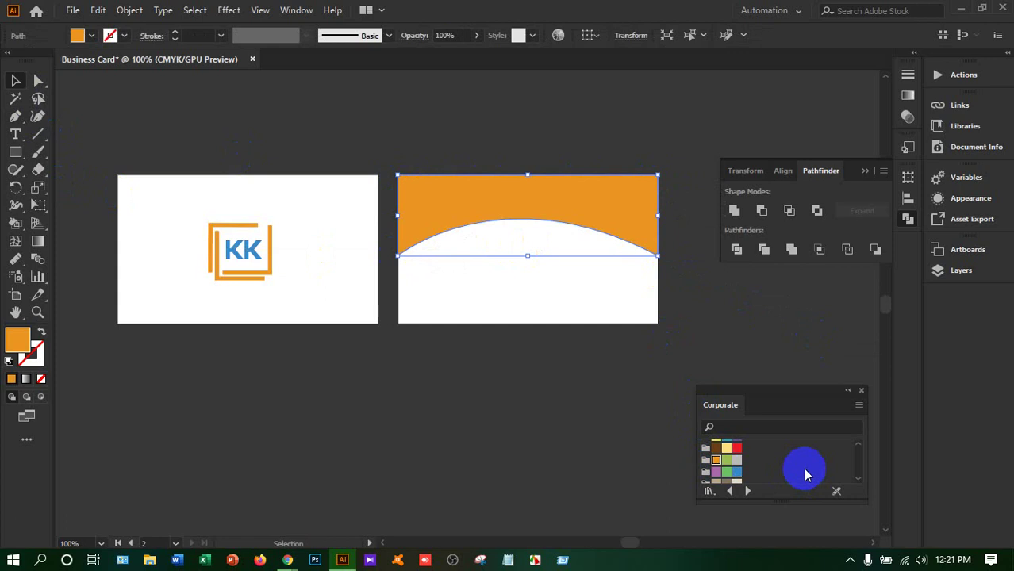
key(ctrl+bracketleft)
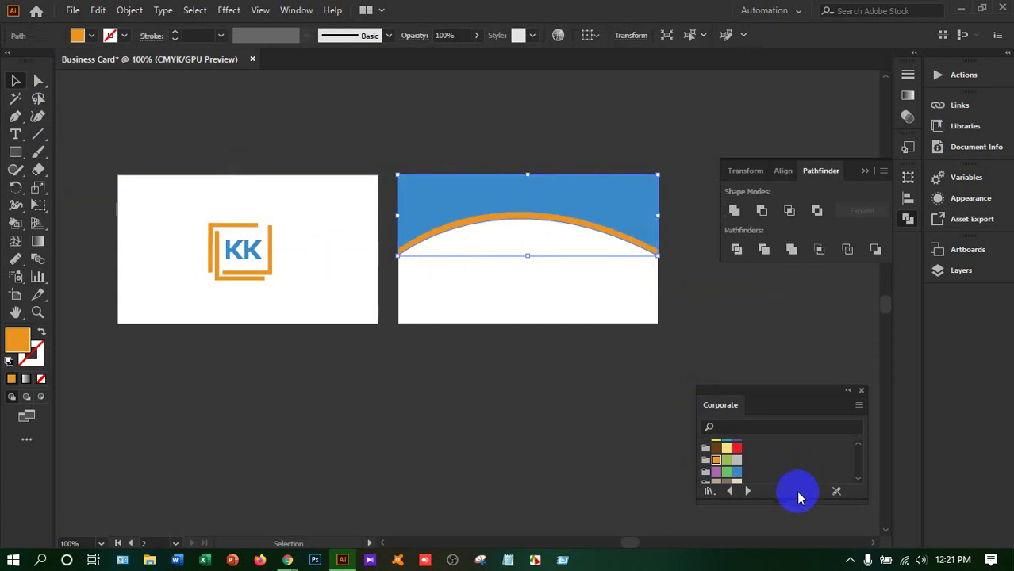
click(329, 152)
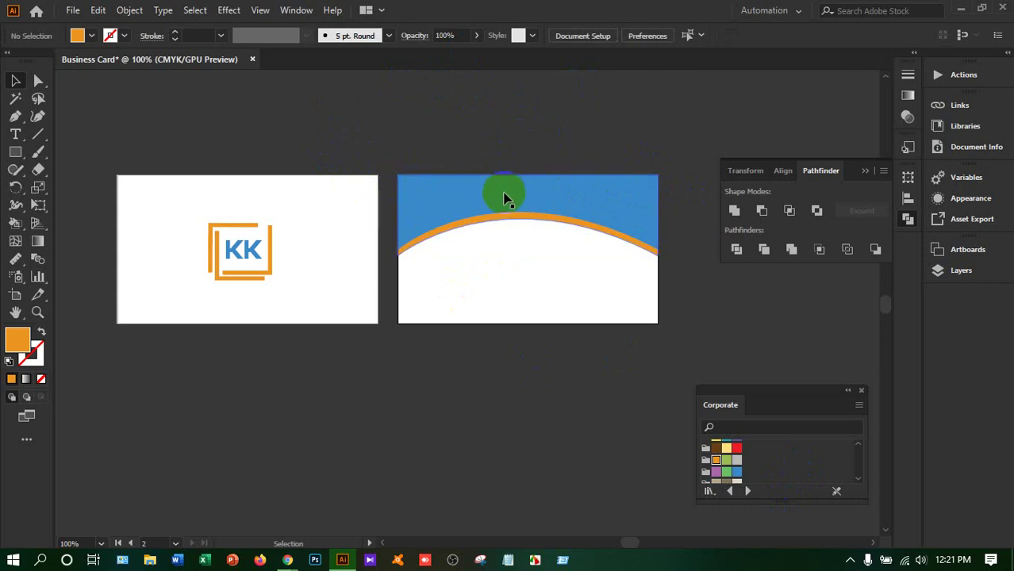
click(540, 206)
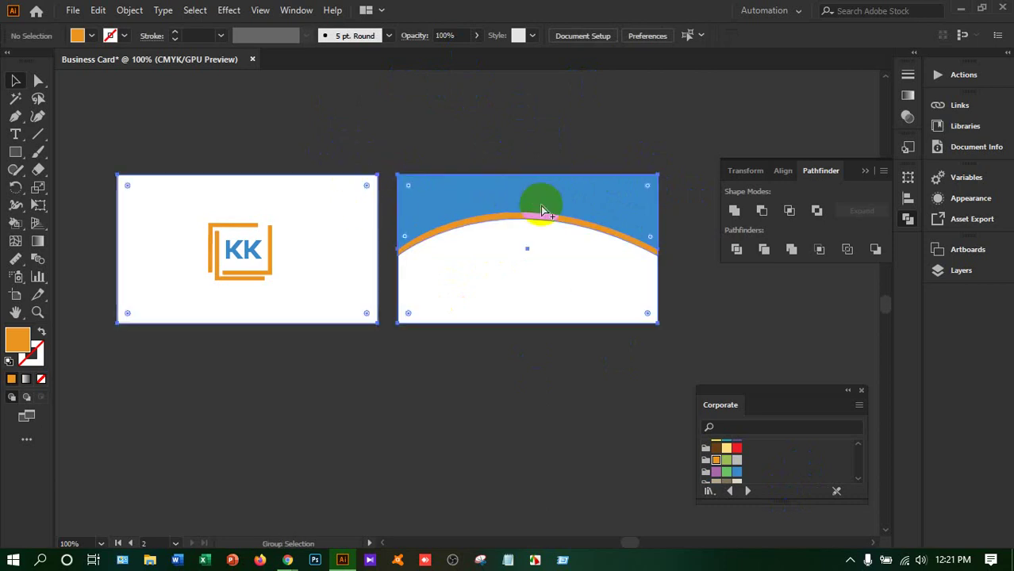
click(482, 369)
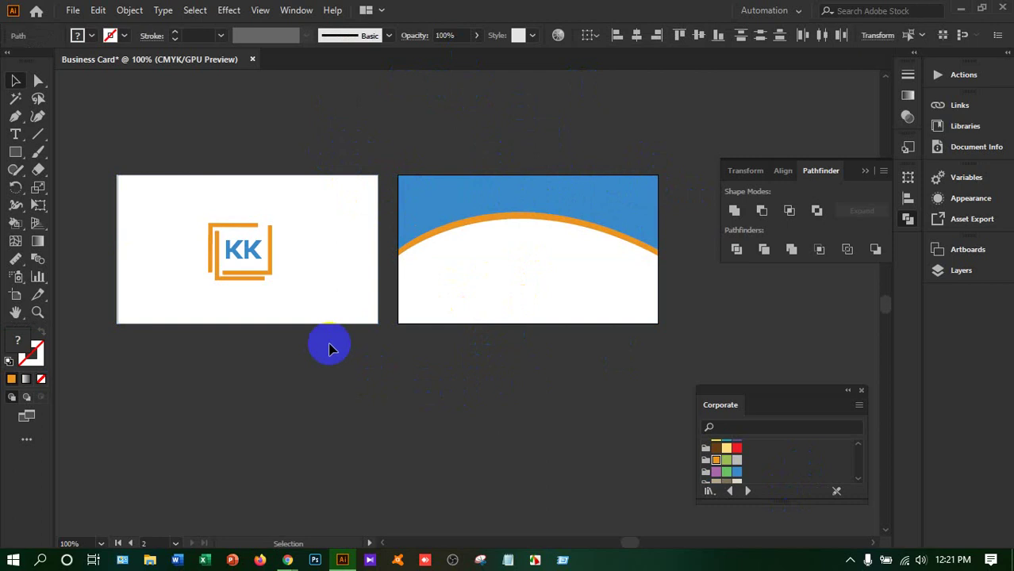
Alt-drag a copy of the blue curved panel group onto the front card.
click(449, 311)
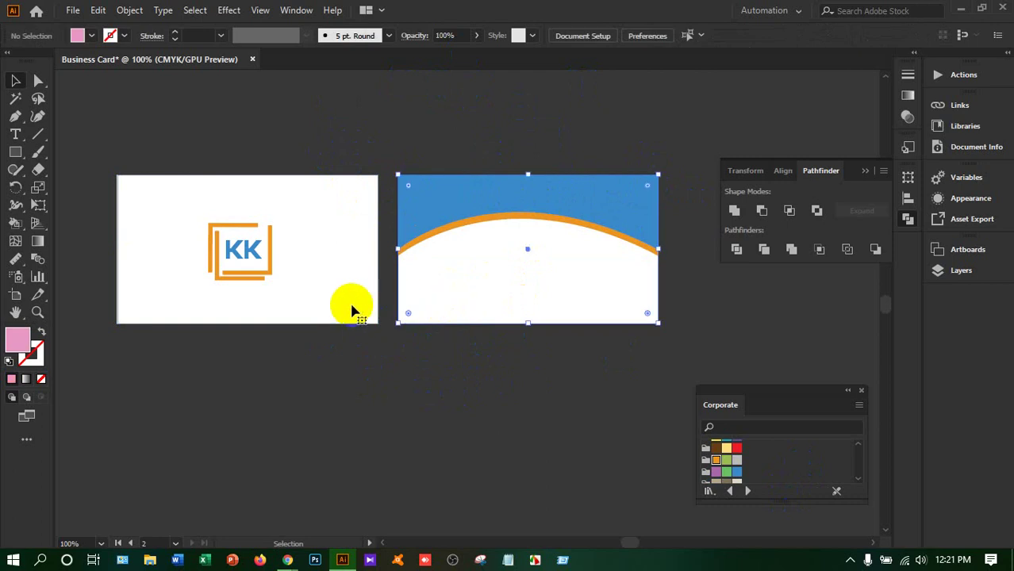
click(351, 308)
click(428, 349)
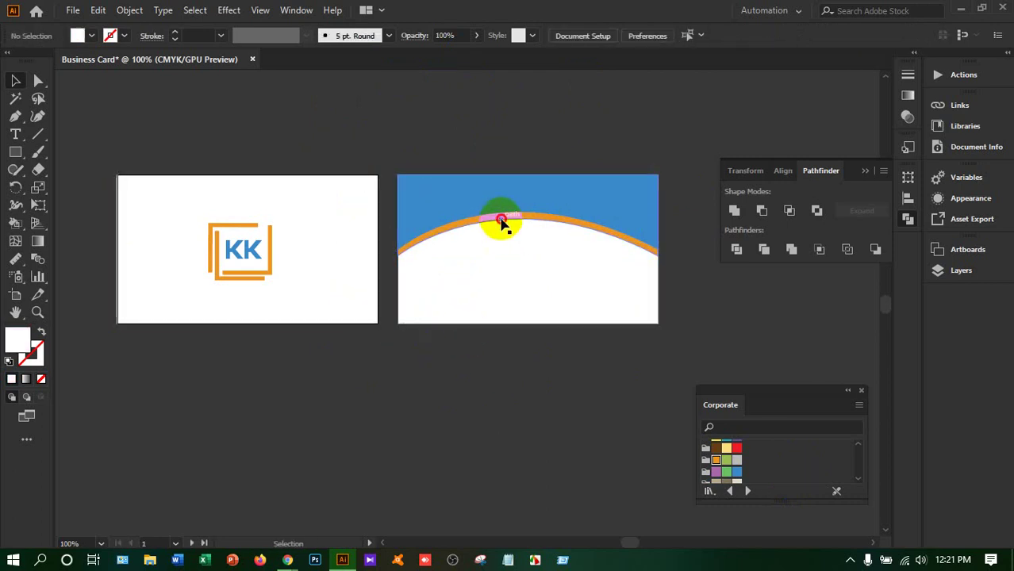
shift+click(502, 208)
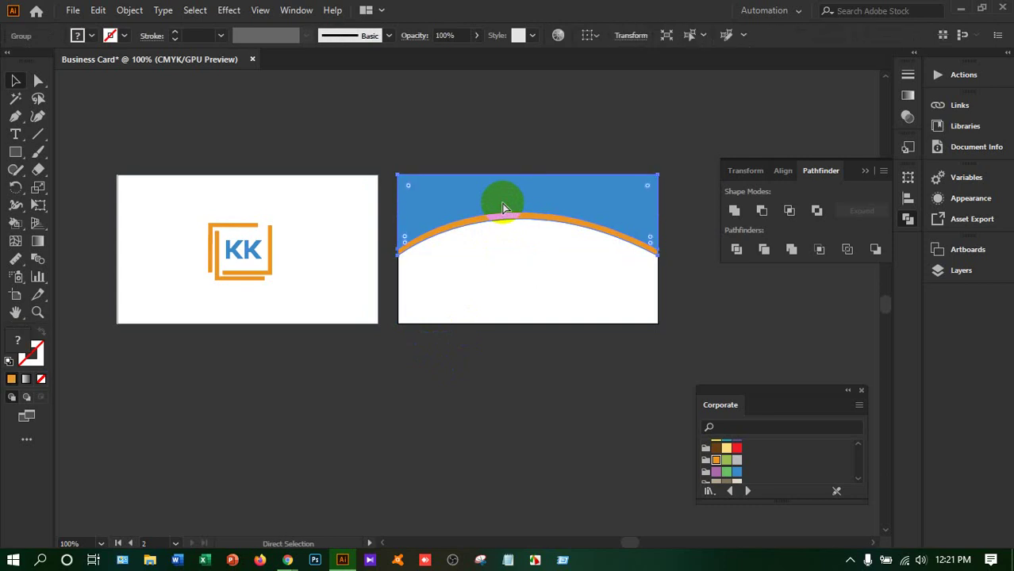
drag(502, 208, 252, 197)
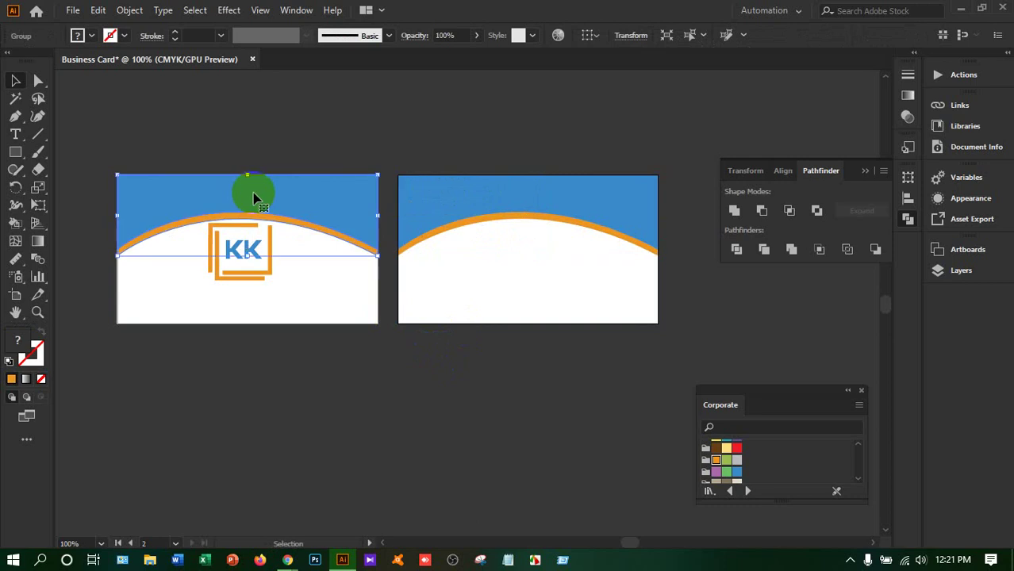
Rotate the copied panel 180° and move it down to the front card's bottom edge.
right_click(254, 196)
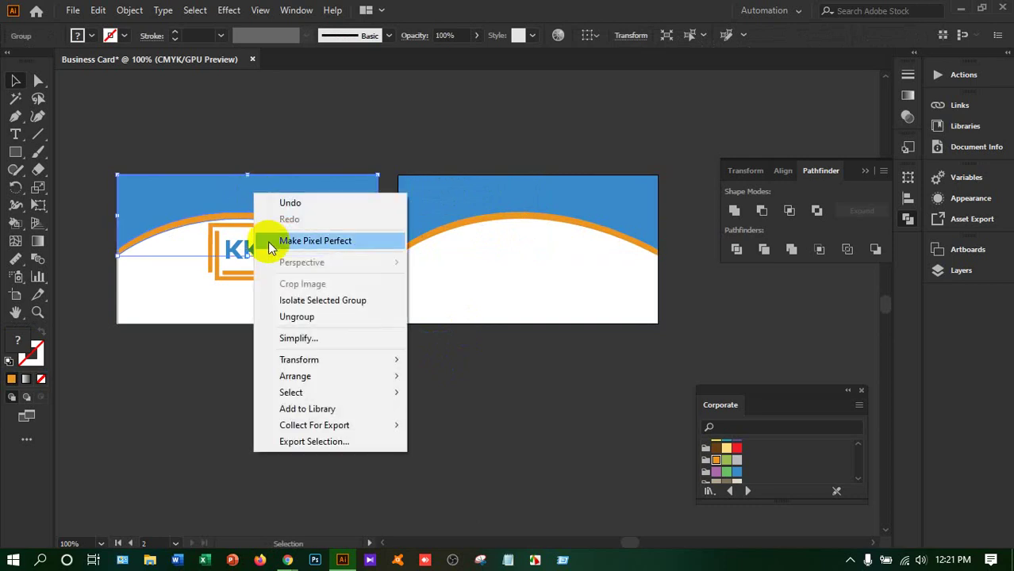
mouse_move(310, 359)
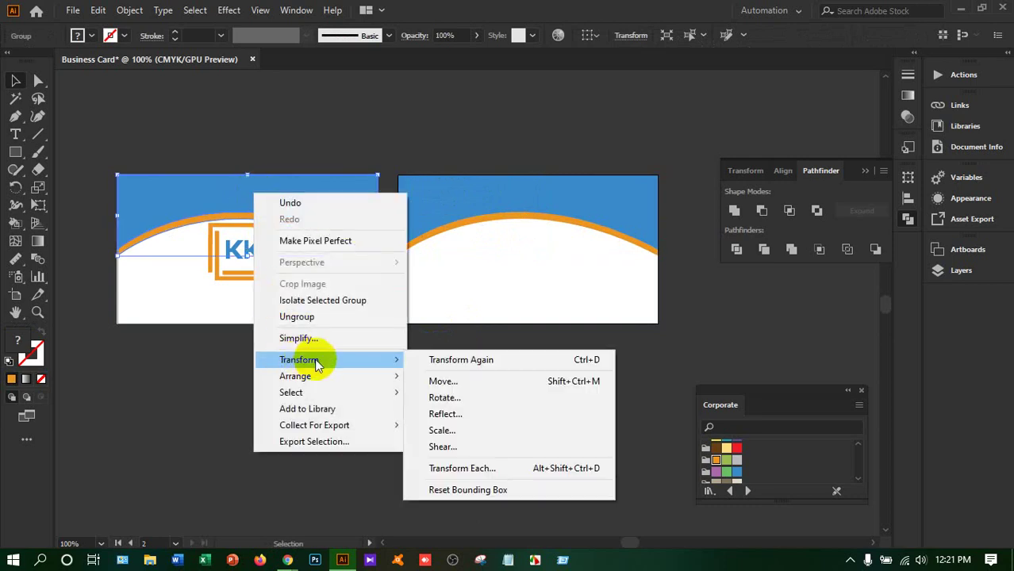
click(480, 397)
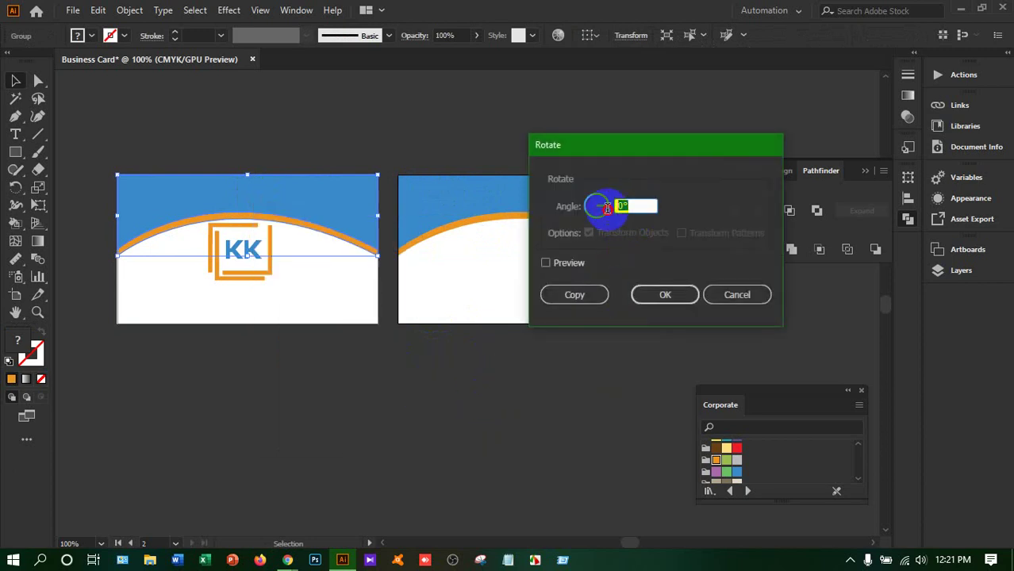
text(18)
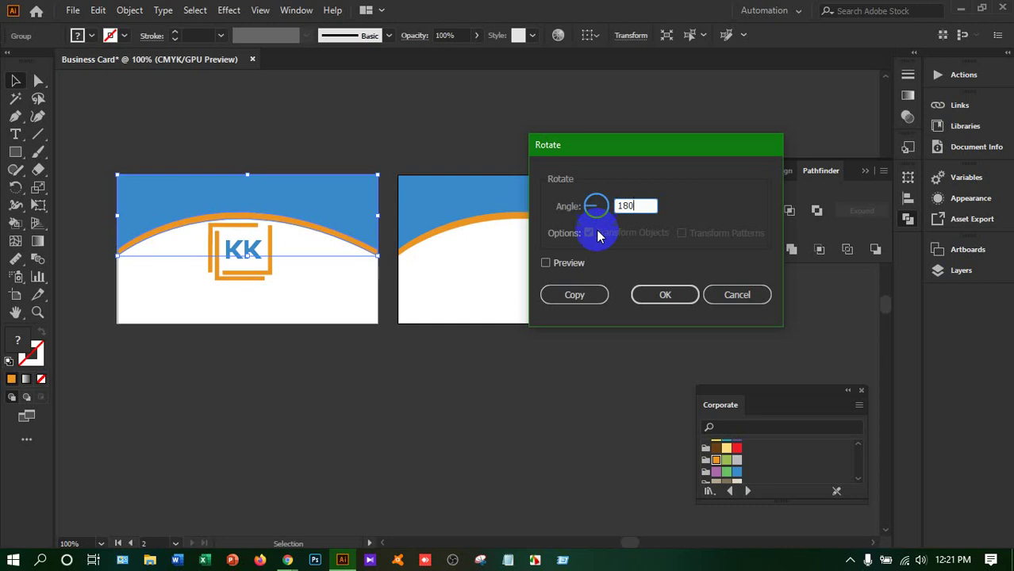
click(643, 293)
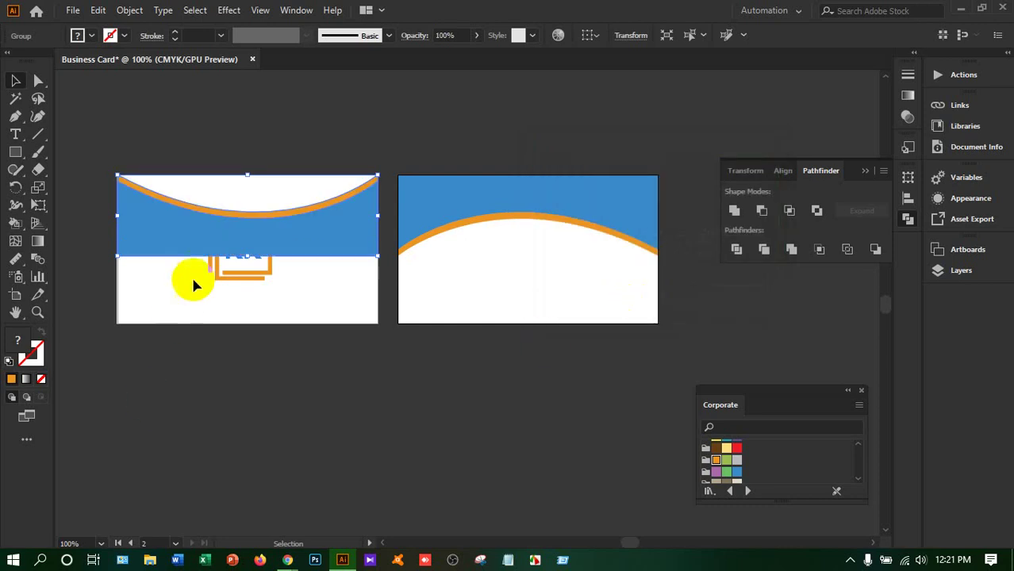
click(312, 238)
drag(313, 238, 315, 297)
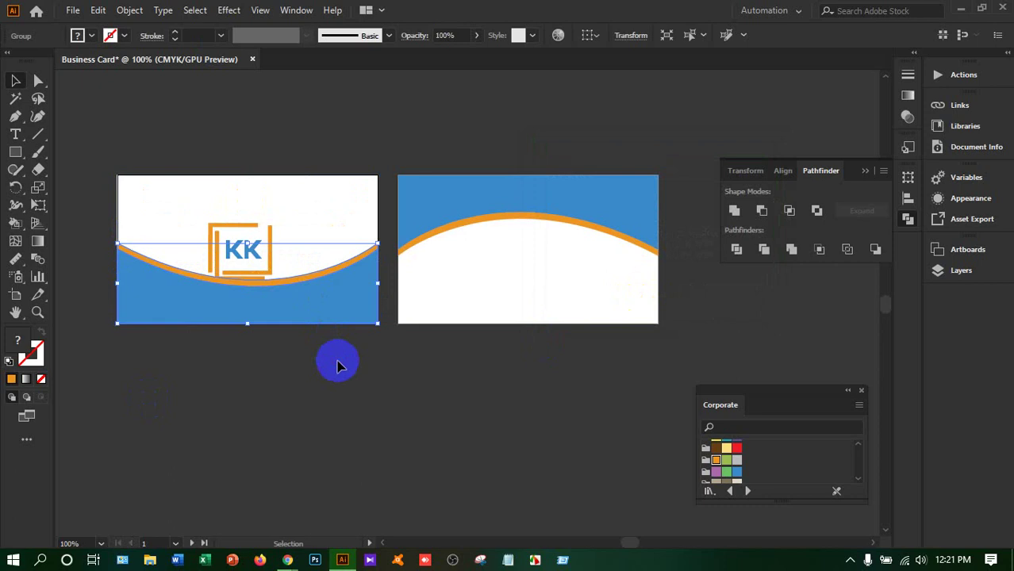
Group the KK text with its orange square frame and move the logo higher on the front card.
click(334, 358)
click(254, 252)
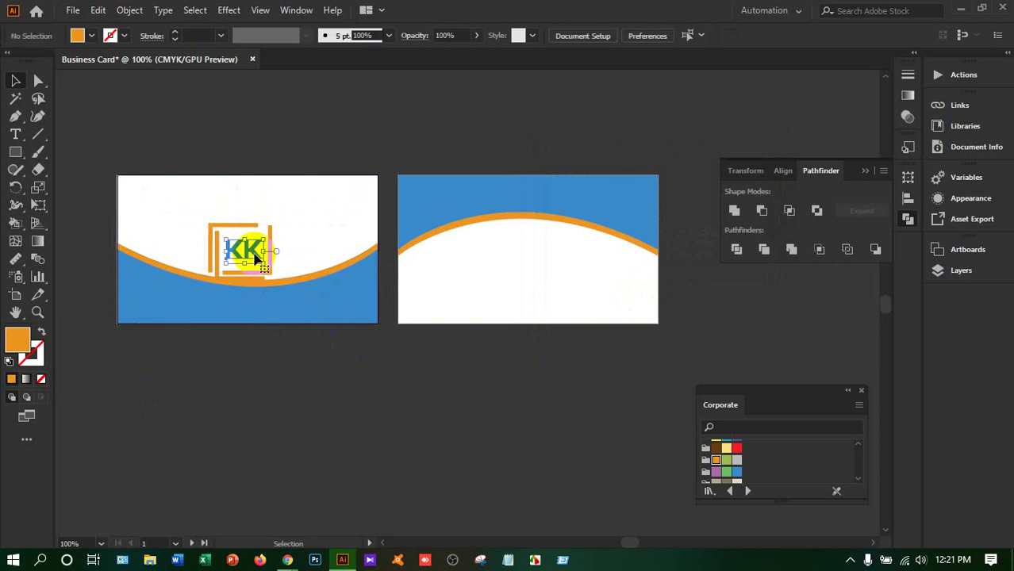
drag(258, 252, 309, 332)
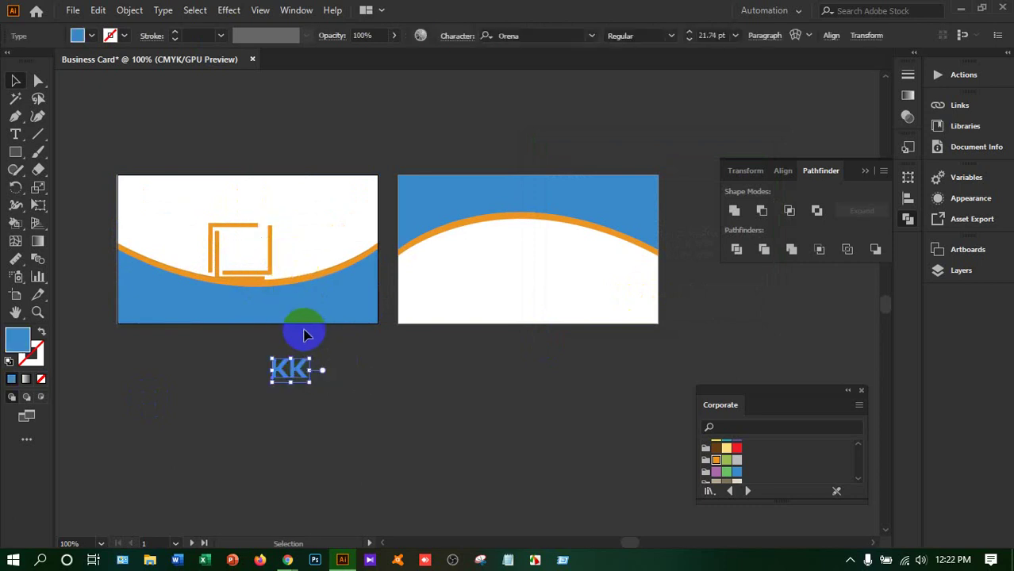
key(ctrl+z)
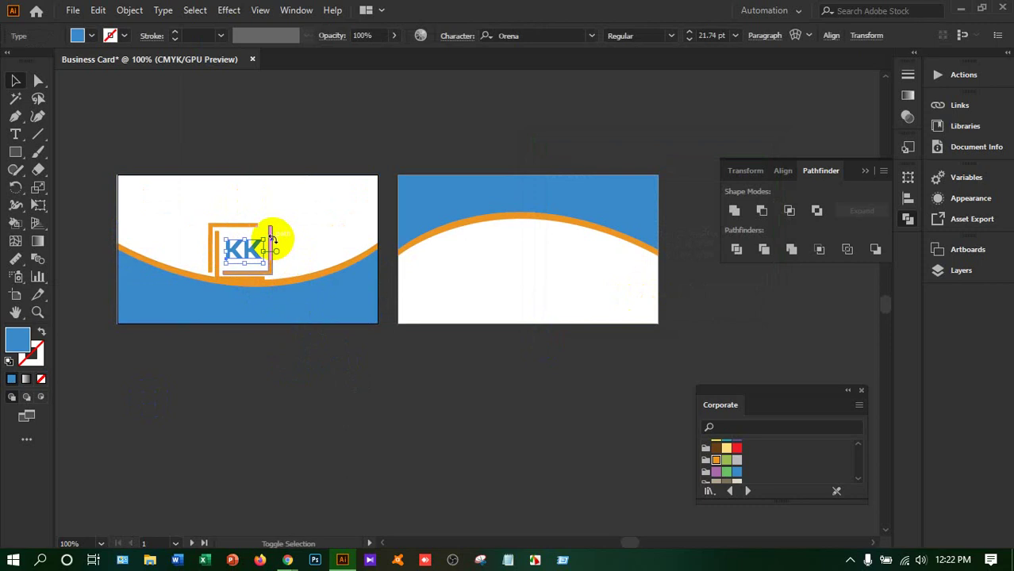
shift+click(249, 226)
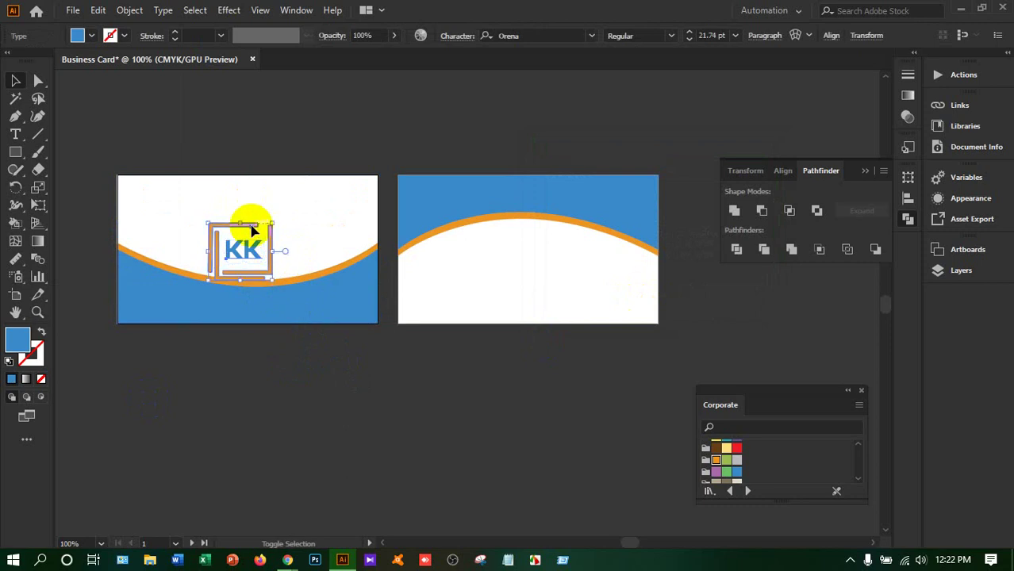
key(ctrl+g)
drag(254, 251, 256, 225)
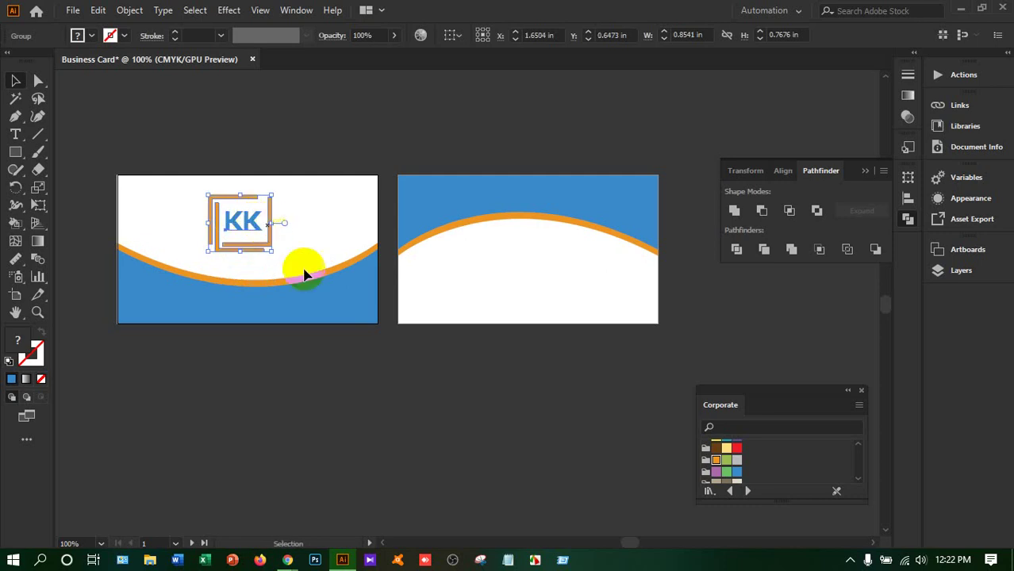
click(346, 402)
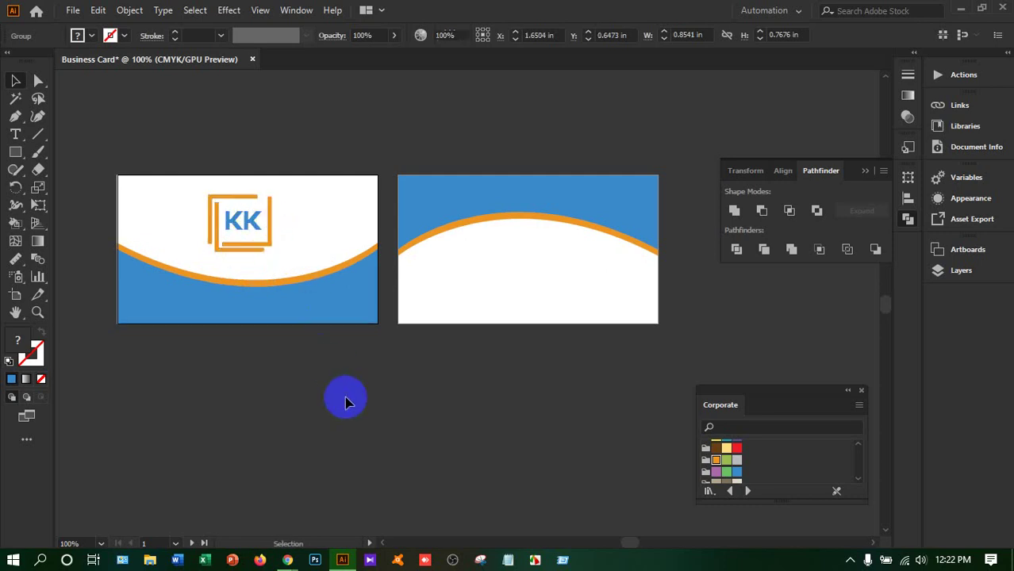
click(242, 219)
drag(242, 219, 243, 217)
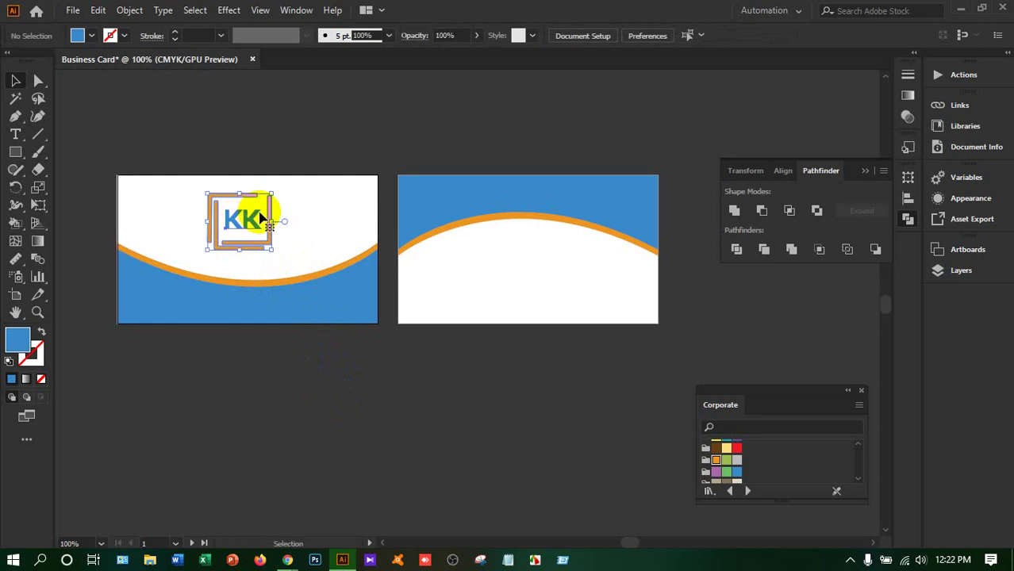
click(295, 163)
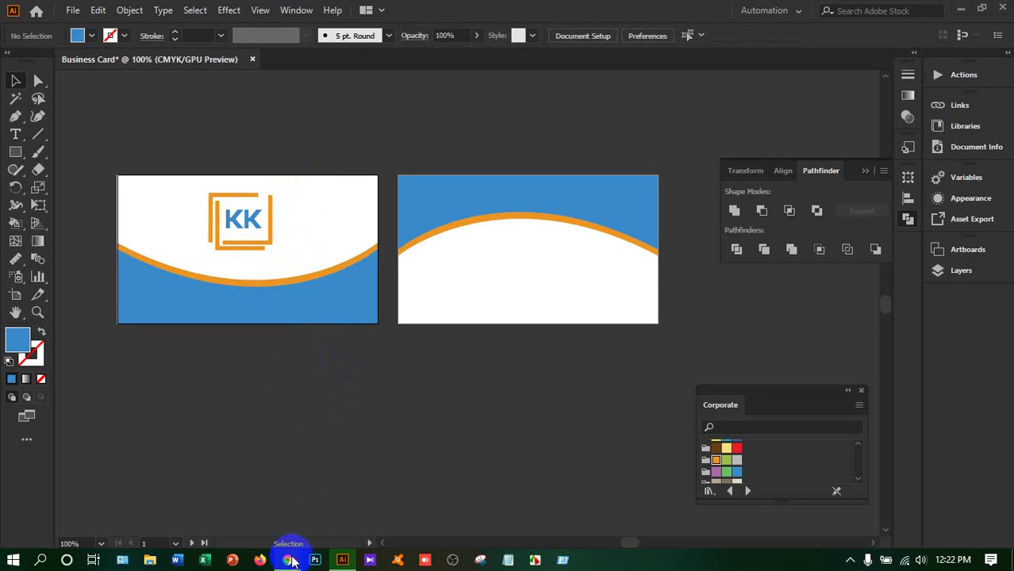
In Chrome's Get Into PC tab, search for 'illustrator business card design' from the address bar.
mouse_move(288, 559)
click(266, 508)
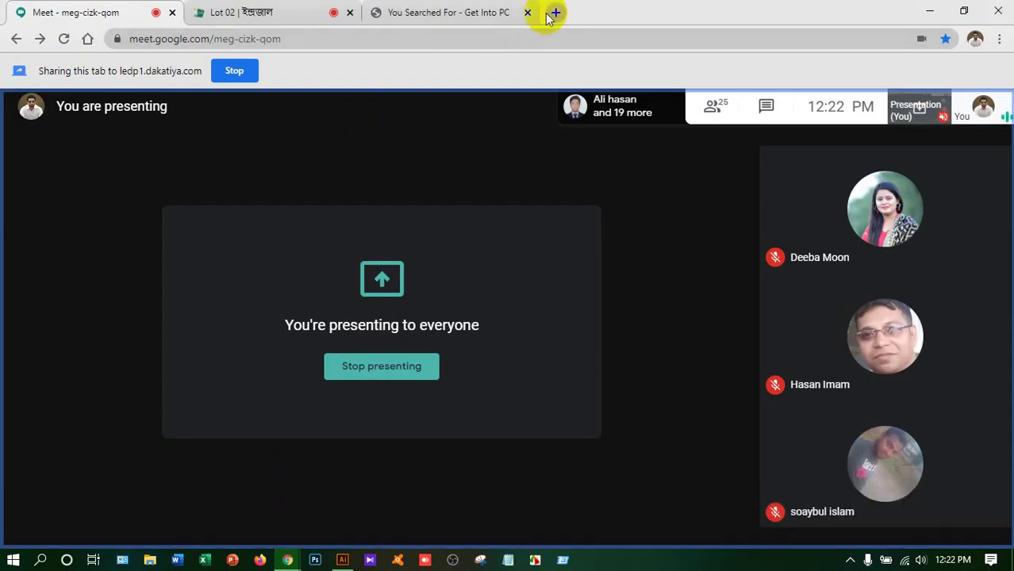
click(502, 17)
click(366, 38)
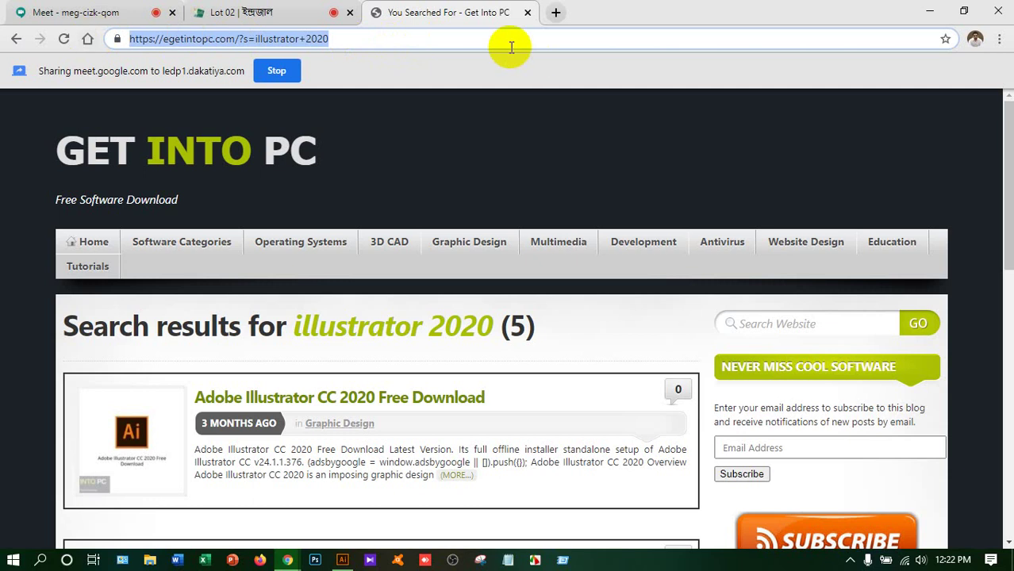
text(ill)
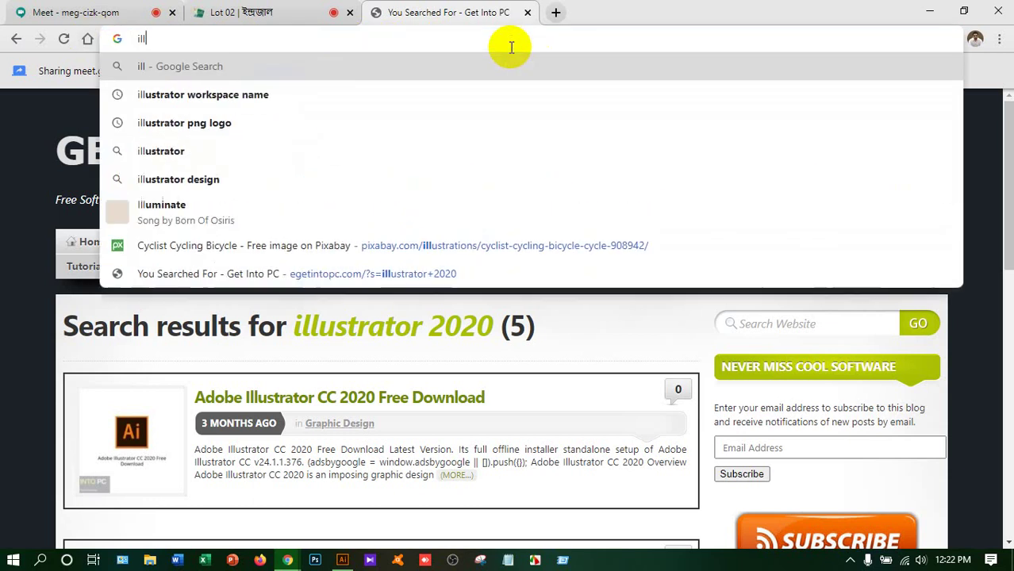
text(ustrator)
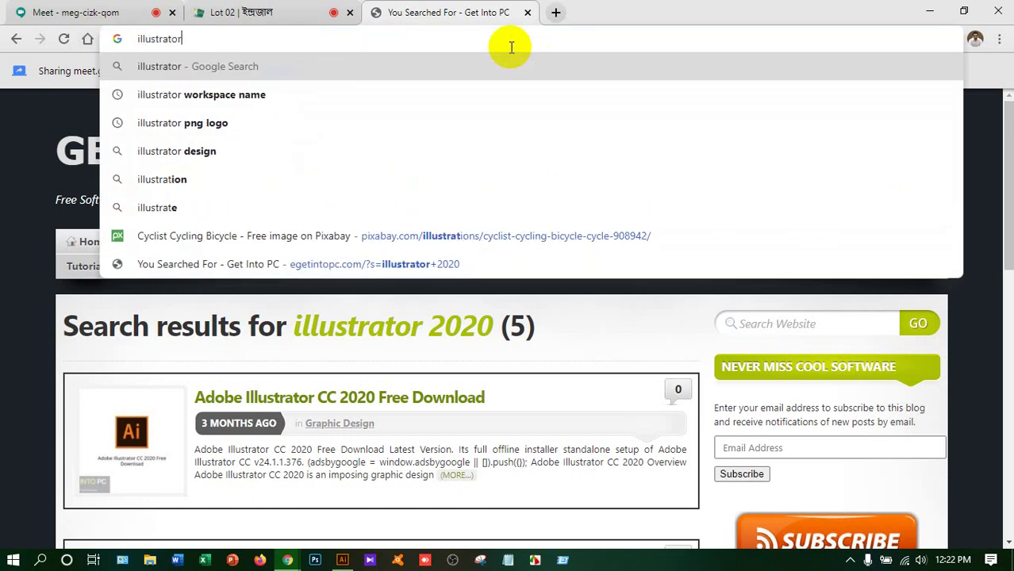
text( business )
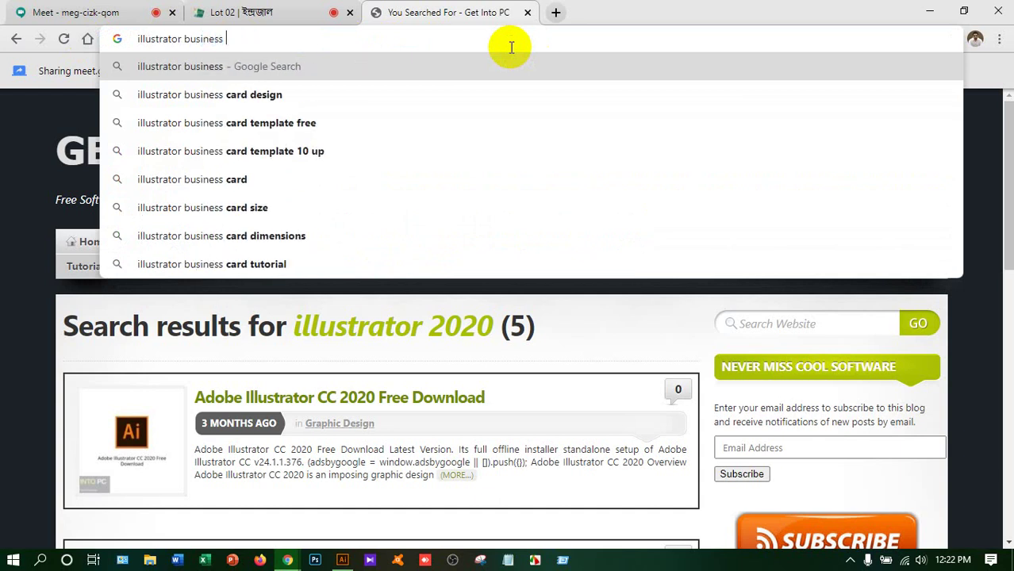
text(card design)
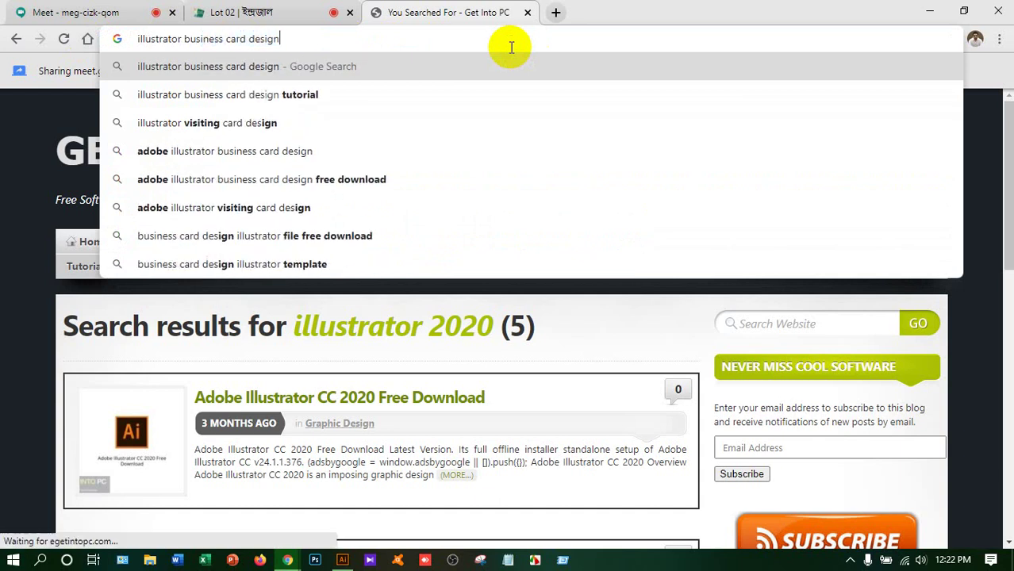
key(Return)
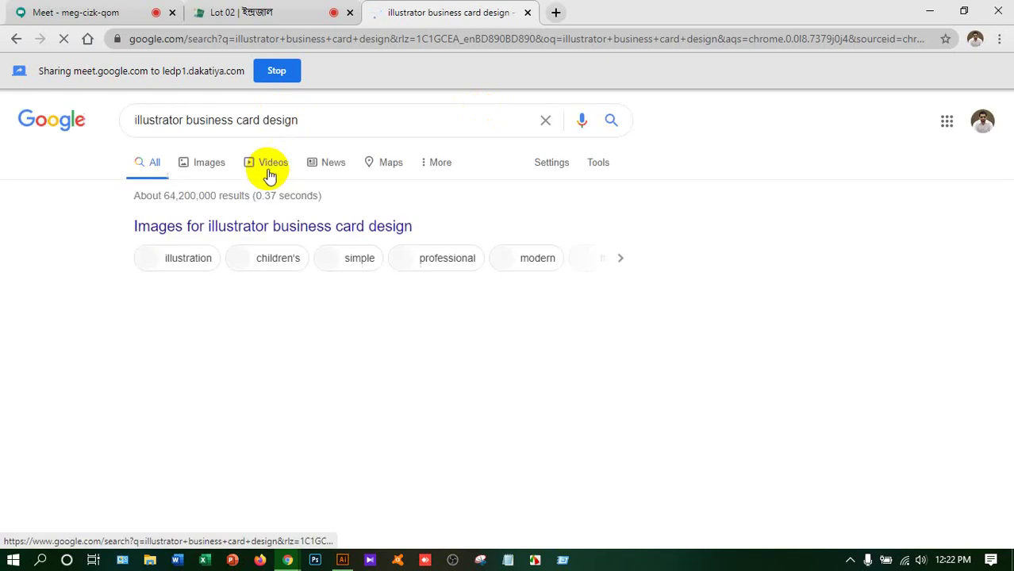
Show image results and open the second business card image in a new tab.
click(218, 172)
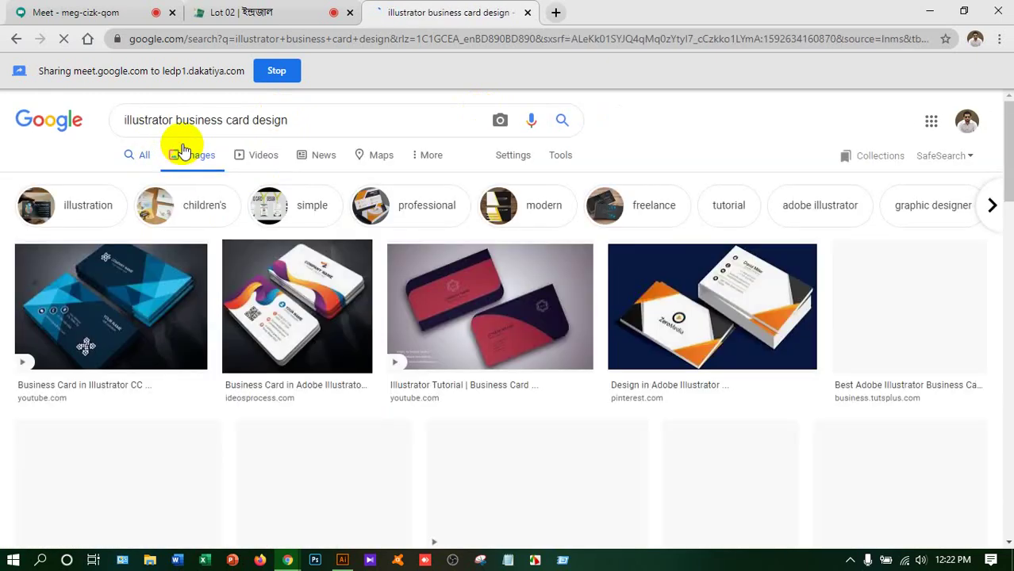
right_click(271, 300)
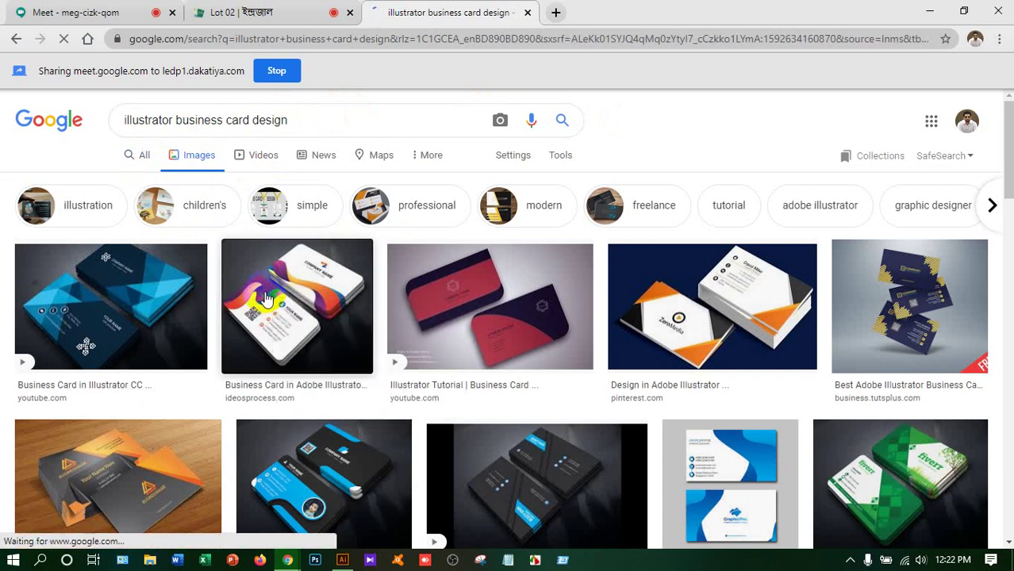
right_click(270, 291)
right_click(257, 270)
click(301, 283)
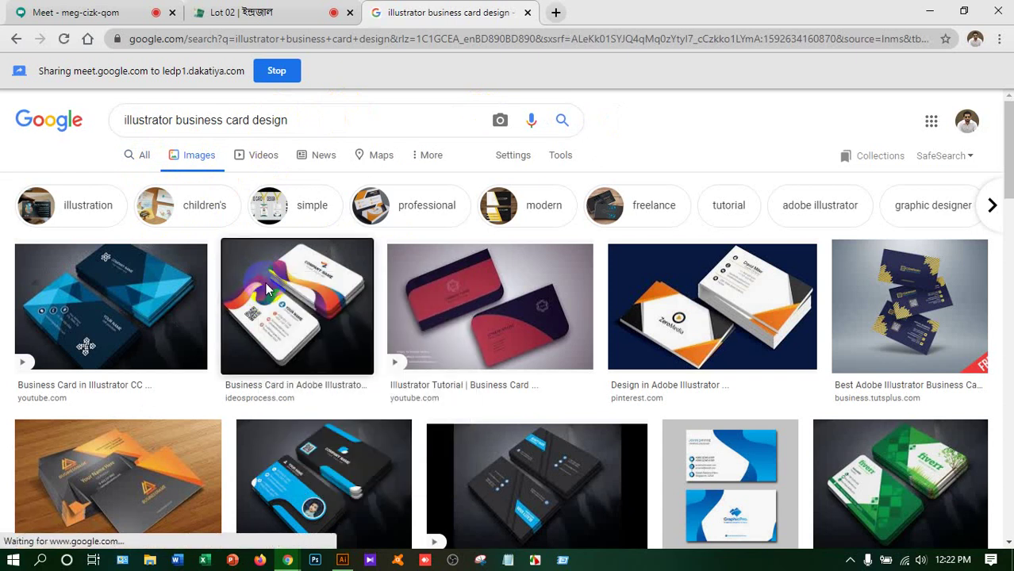
scroll(520, 274, down, 1)
scroll(526, 284, down, 1)
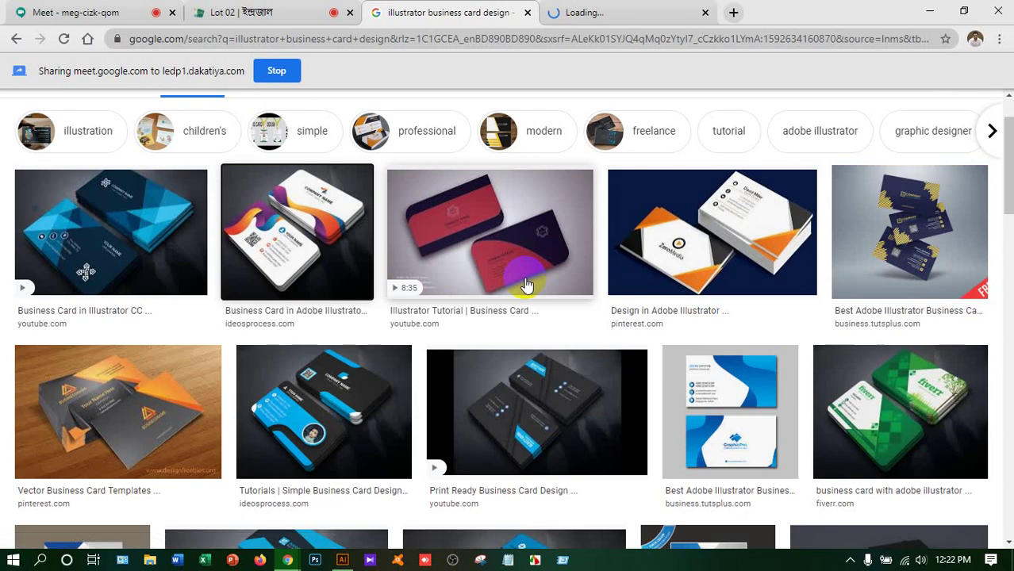
scroll(526, 279, down, 2)
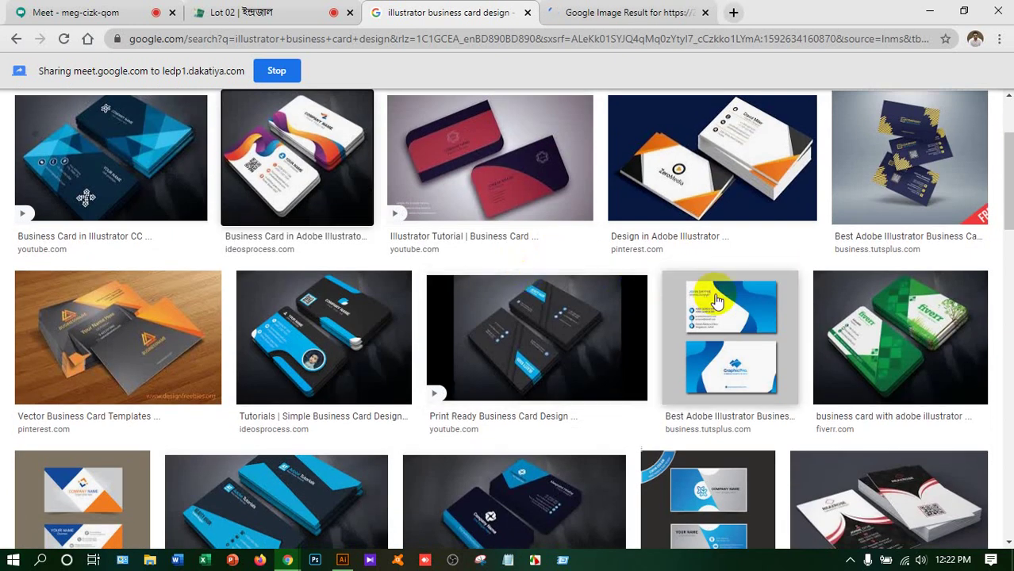
Open the blue card, orange vector card and wisxi template in new tabs, then view the colourful card preview.
right_click(721, 309)
click(719, 316)
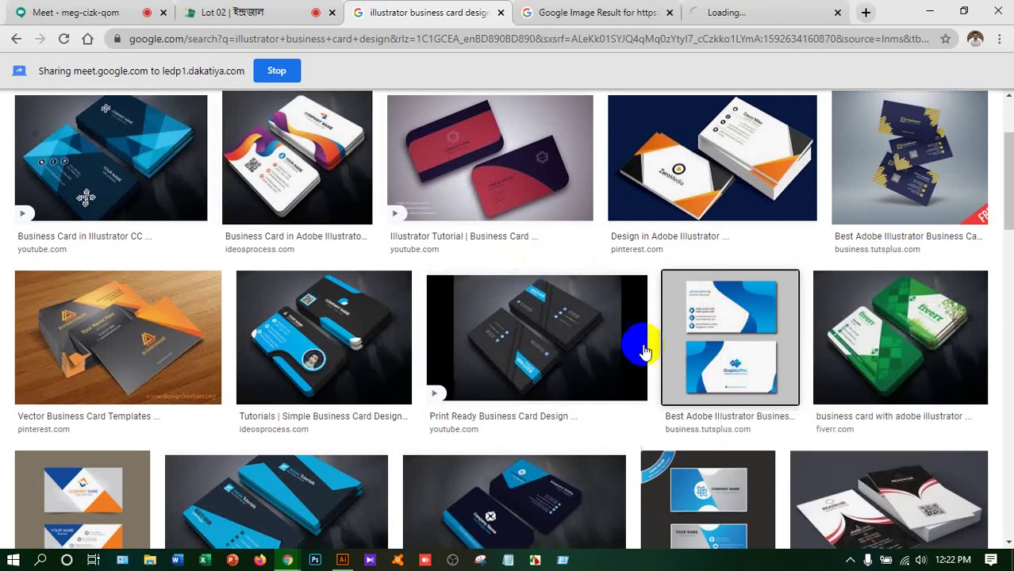
scroll(498, 377, down, 3)
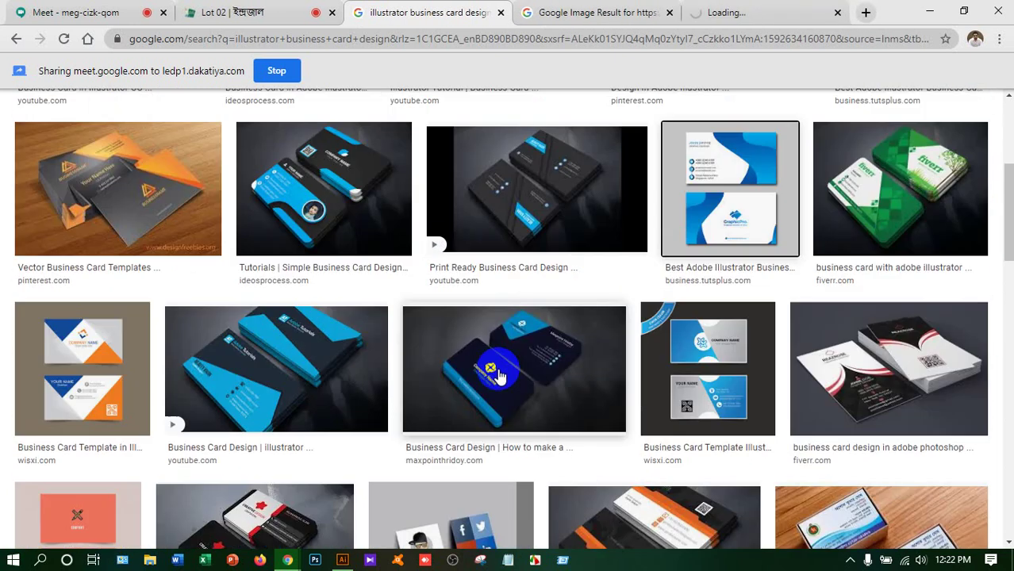
right_click(103, 194)
click(173, 199)
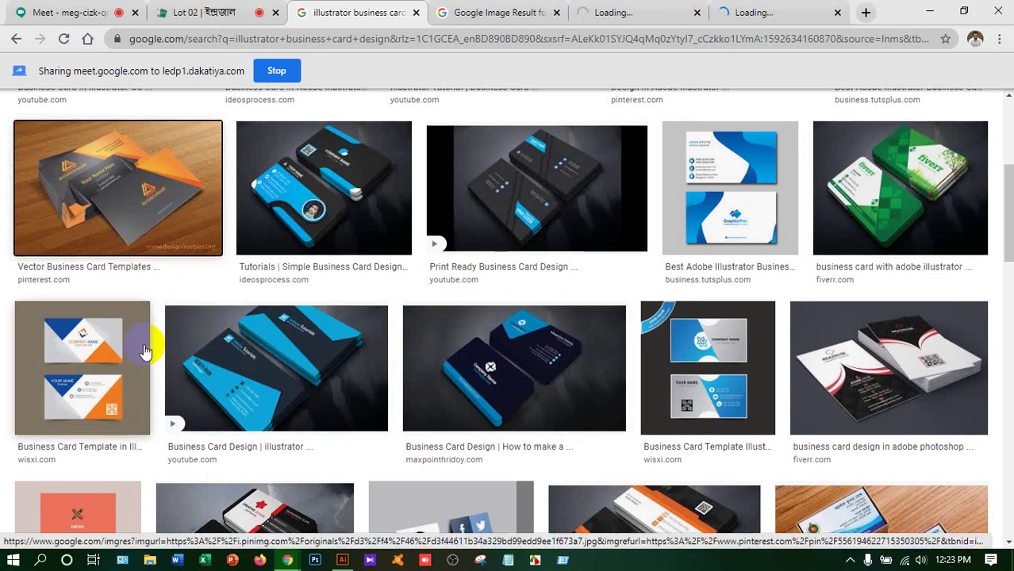
scroll(80, 238, down, 3)
right_click(83, 164)
click(108, 172)
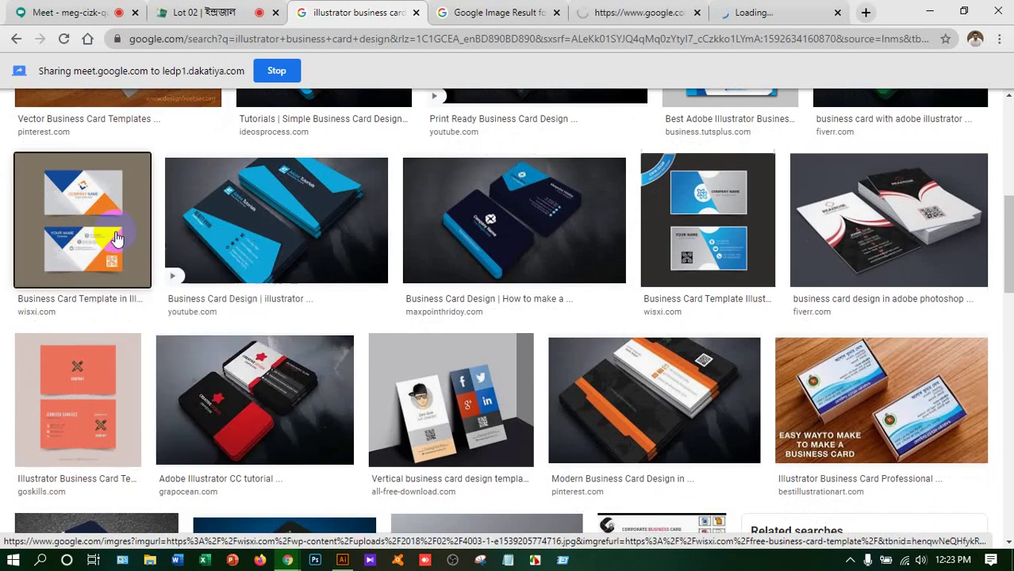
click(414, 8)
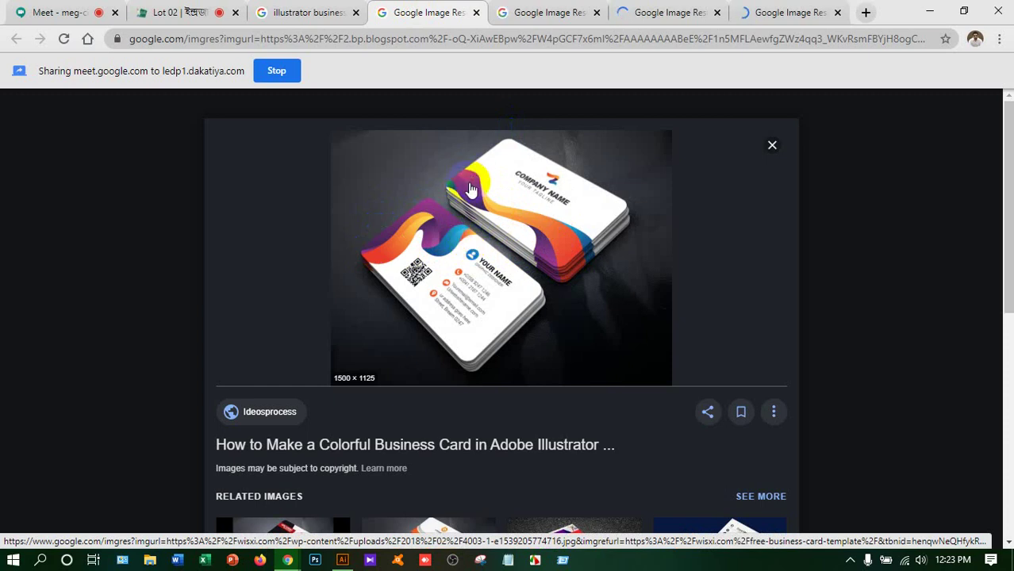
Save the colourful business card image to the Desktop as BC.jpg.
right_click(500, 234)
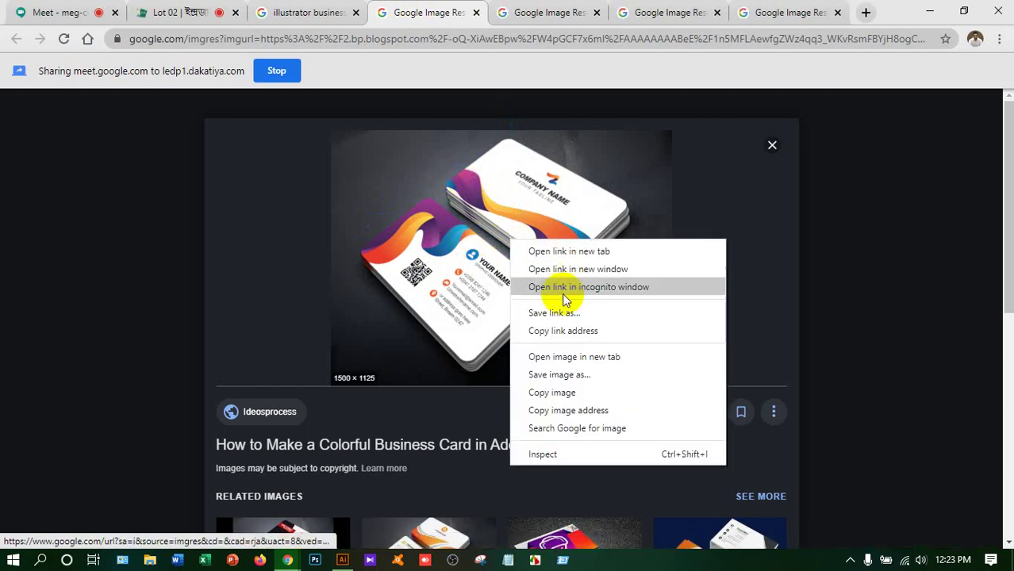
click(561, 374)
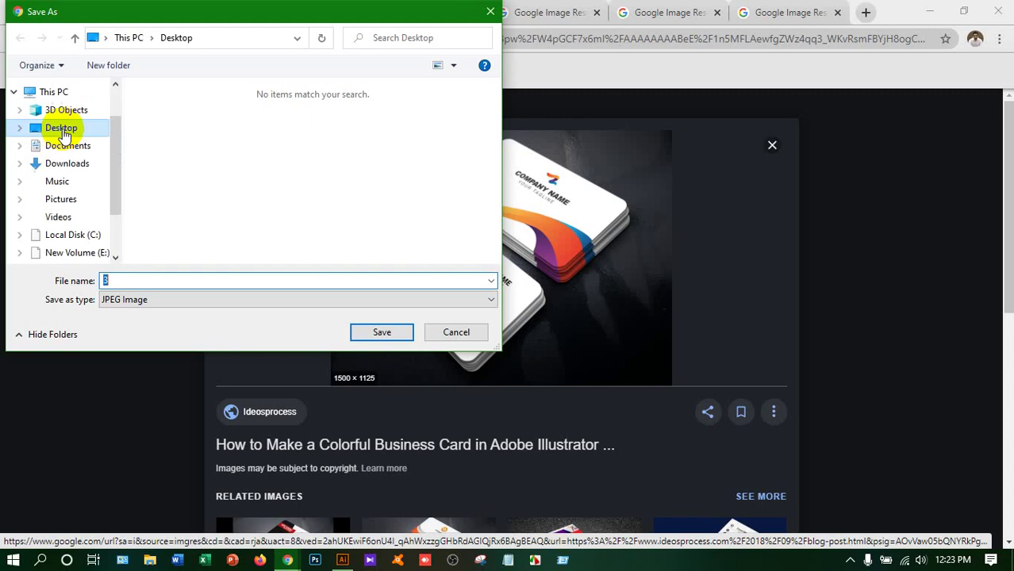
click(121, 279)
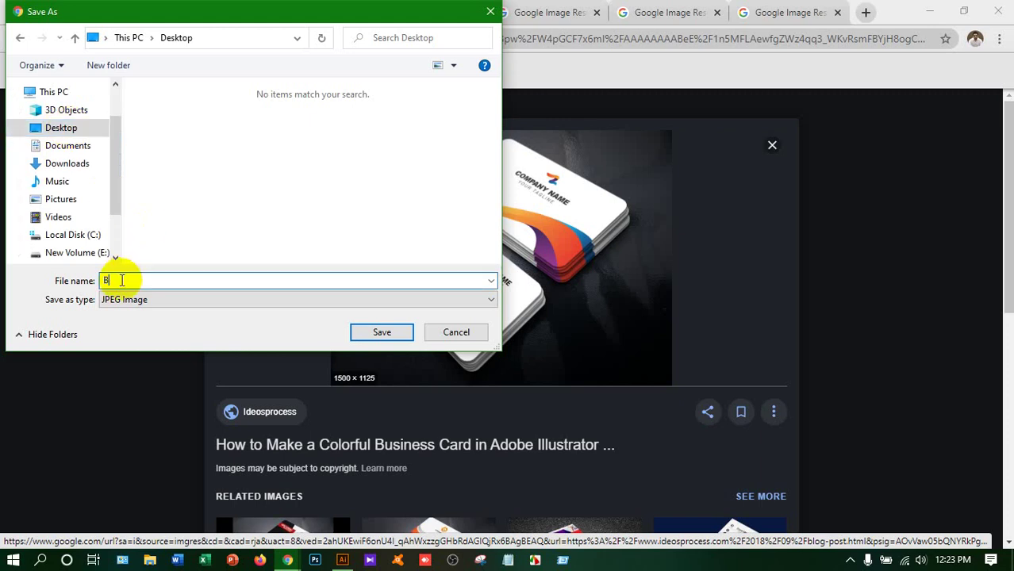
click(378, 338)
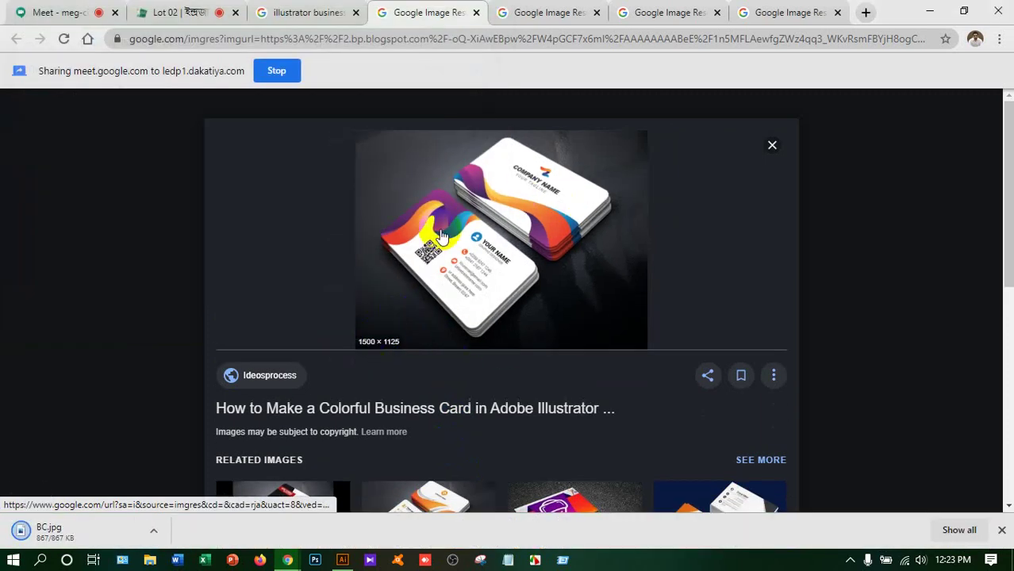
scroll(527, 245, down, 3)
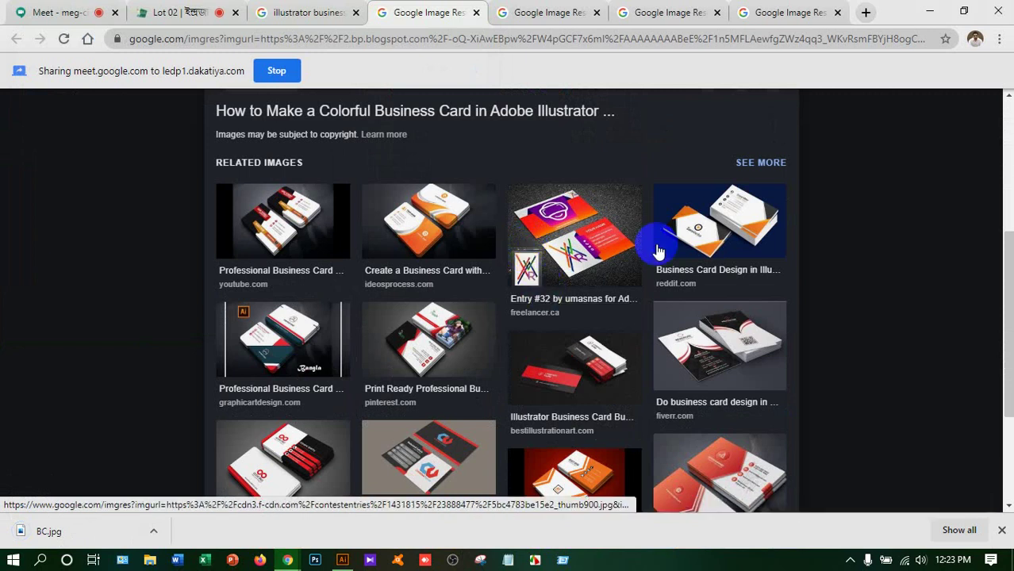
Browse the blue and orange-grey card previews, then return to Illustrator and select the curved blue shape.
click(526, 12)
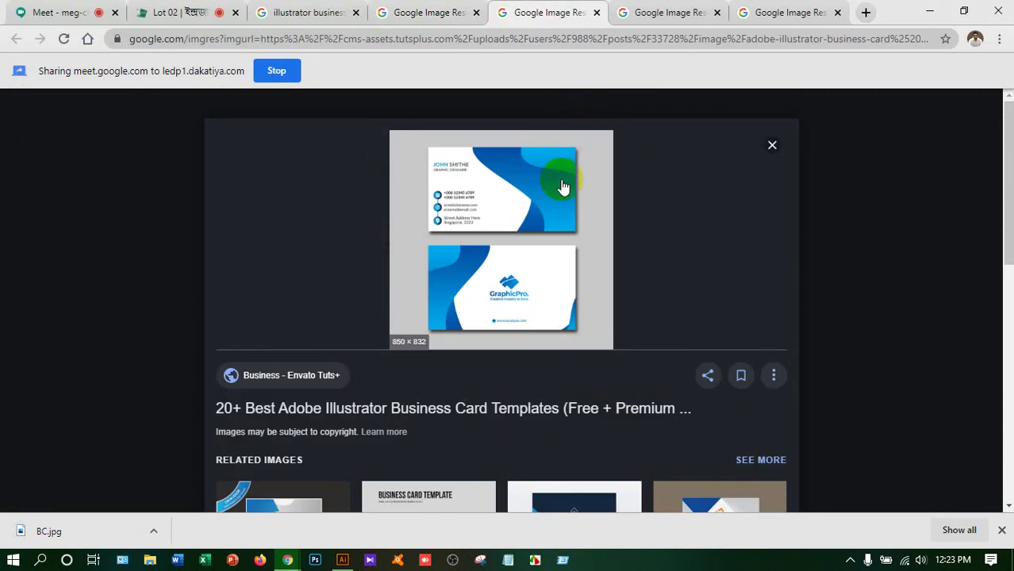
click(640, 16)
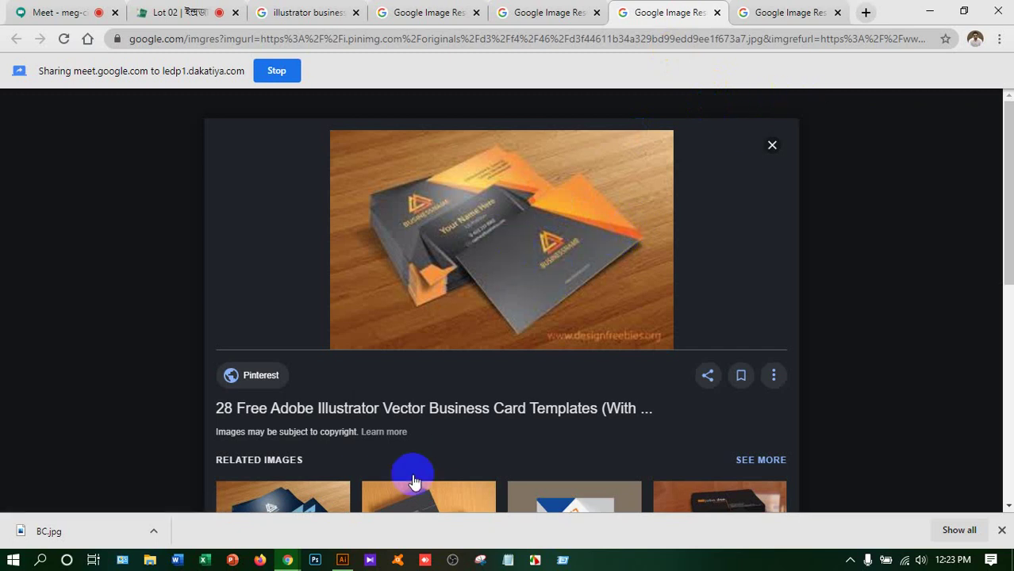
click(343, 561)
click(519, 208)
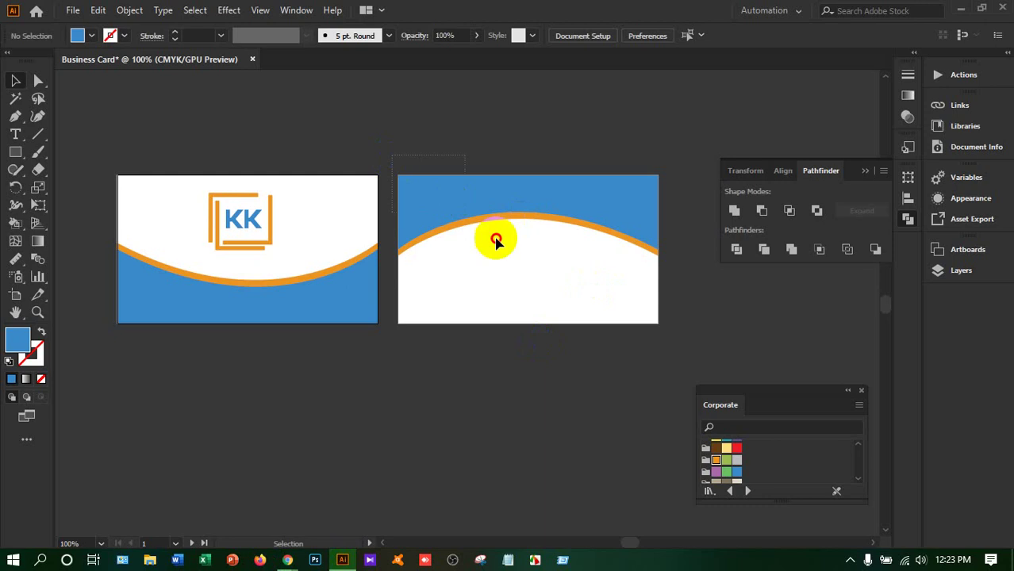
Replace the curved shape with a rectangle from the right card's top-left corner, selecting its bottom-right anchor.
key(Delete)
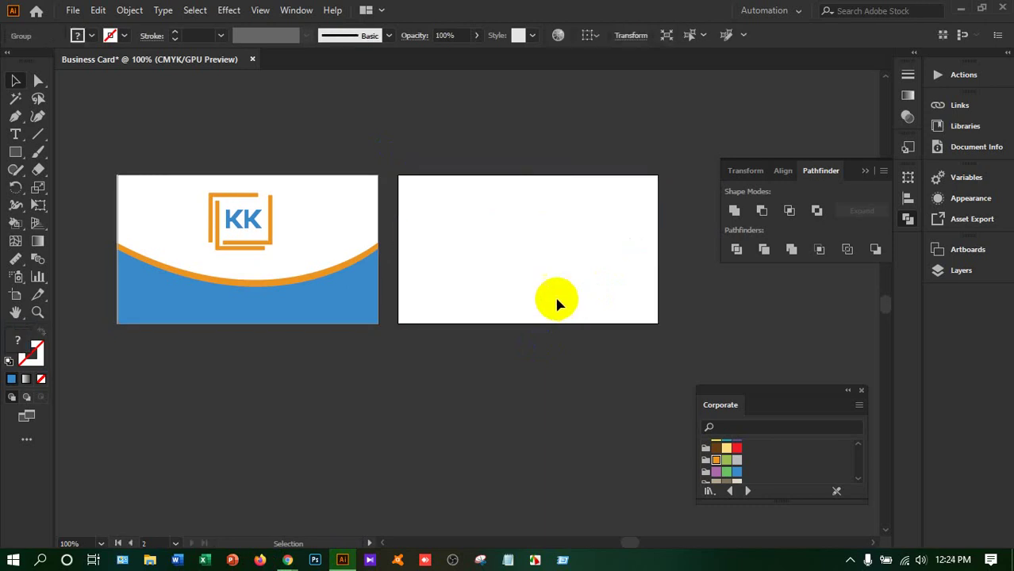
drag(15, 154, 80, 149)
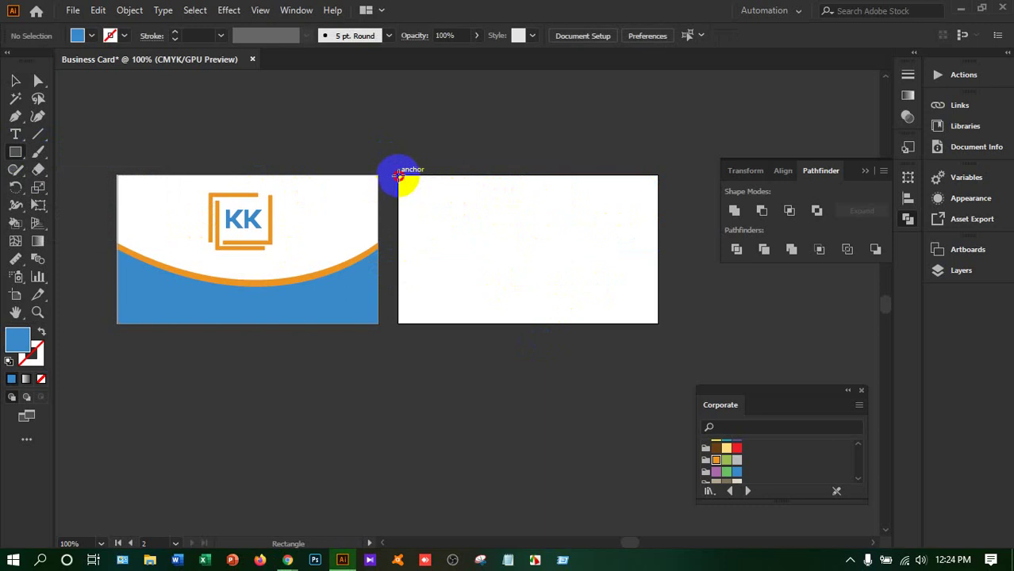
mouse_move(400, 175)
mouse_down()
mouse_move(473, 274)
mouse_move(518, 313)
mouse_move(594, 326)
mouse_move(556, 327)
mouse_move(631, 325)
mouse_up()
click(38, 80)
key(ctrl+z)
click(556, 325)
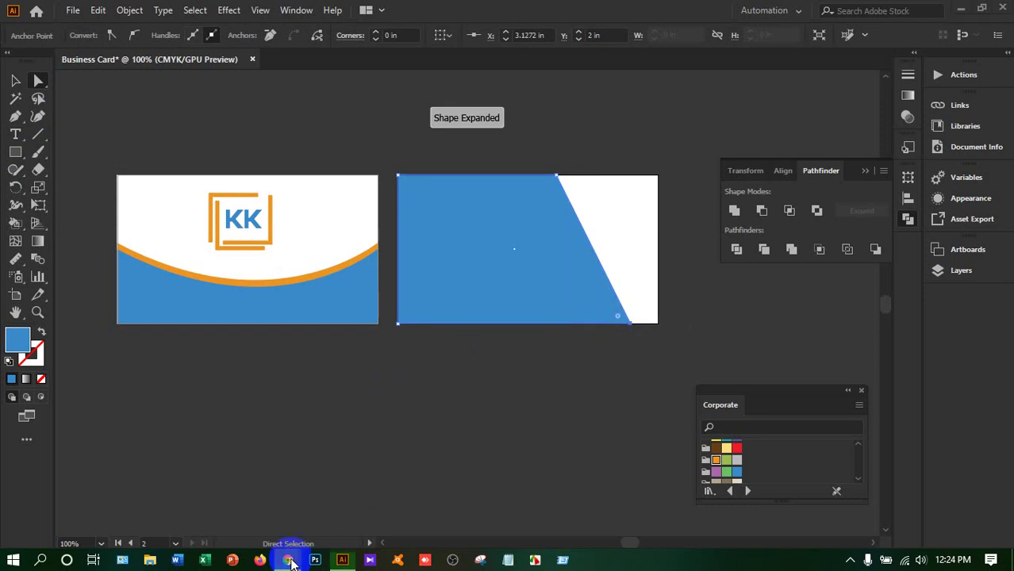
Check the orange-grey reference in Chrome, then drag the panel's bottom-right anchor right to X 3.3272 in.
mouse_move(287, 555)
click(238, 517)
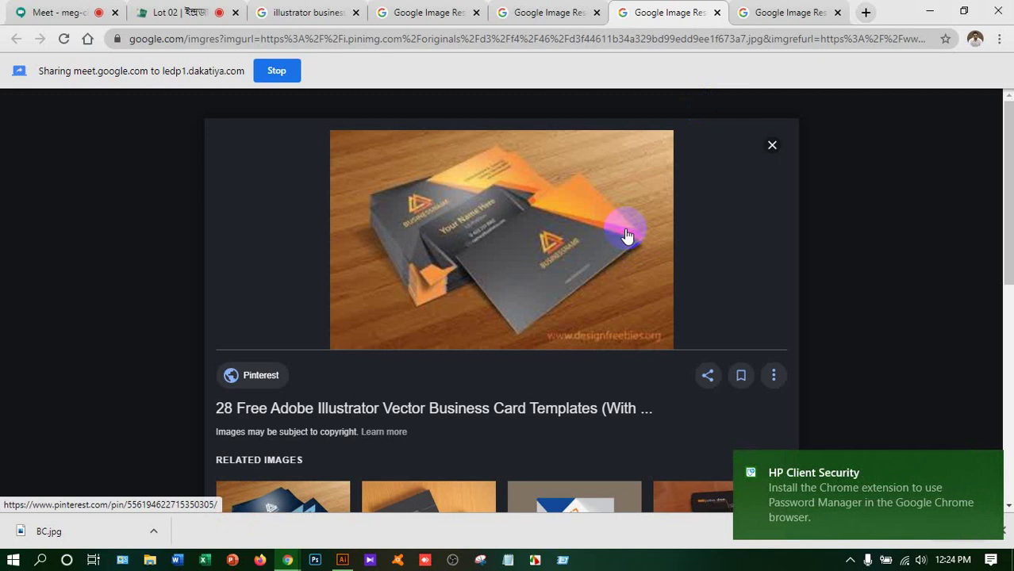
click(342, 560)
drag(627, 322, 648, 328)
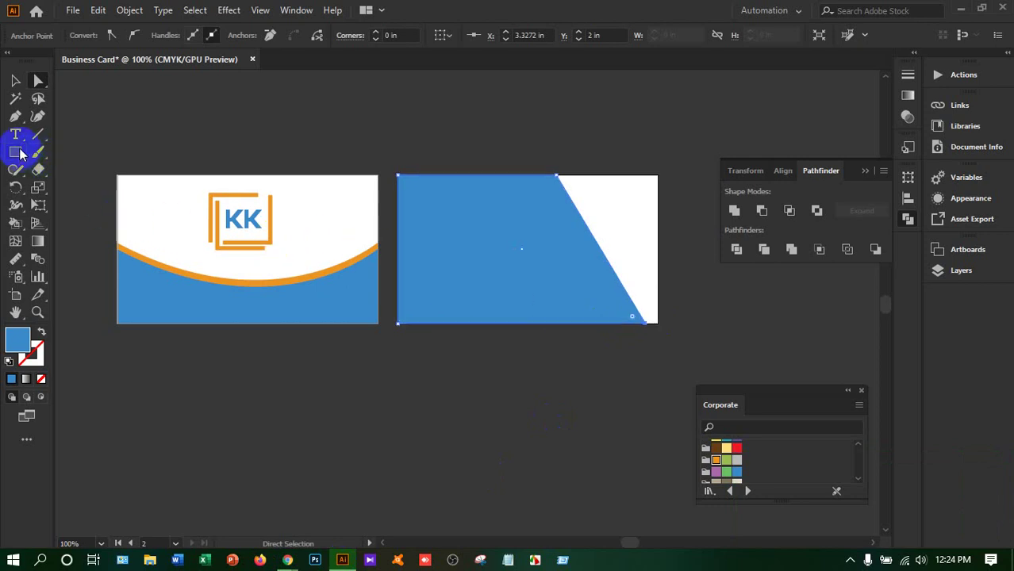
Draw a 3-point star triangle and move it to the right card's top-right corner.
drag(19, 153, 79, 222)
drag(298, 396, 381, 447)
key(Down)
key(Down)
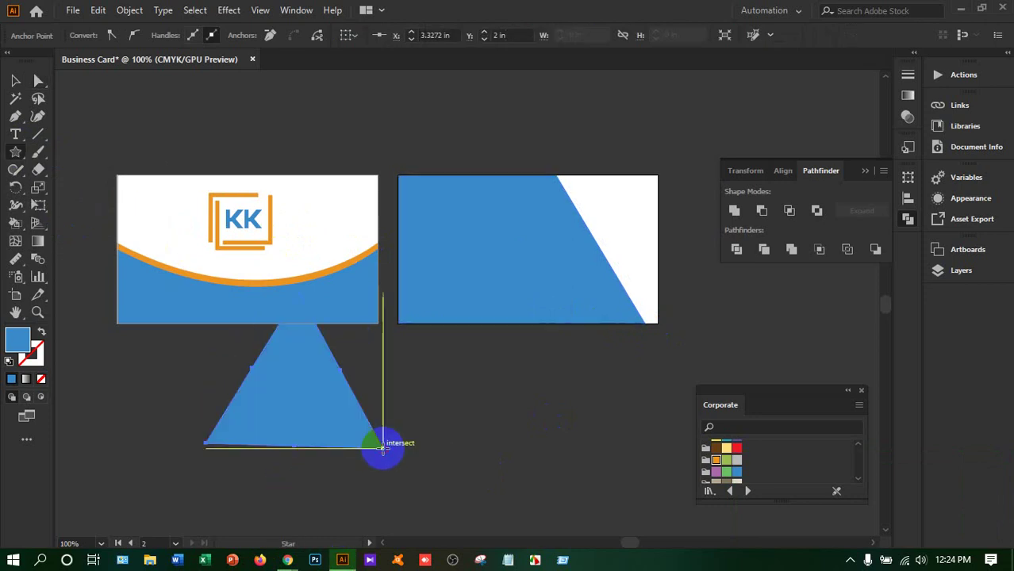
click(16, 81)
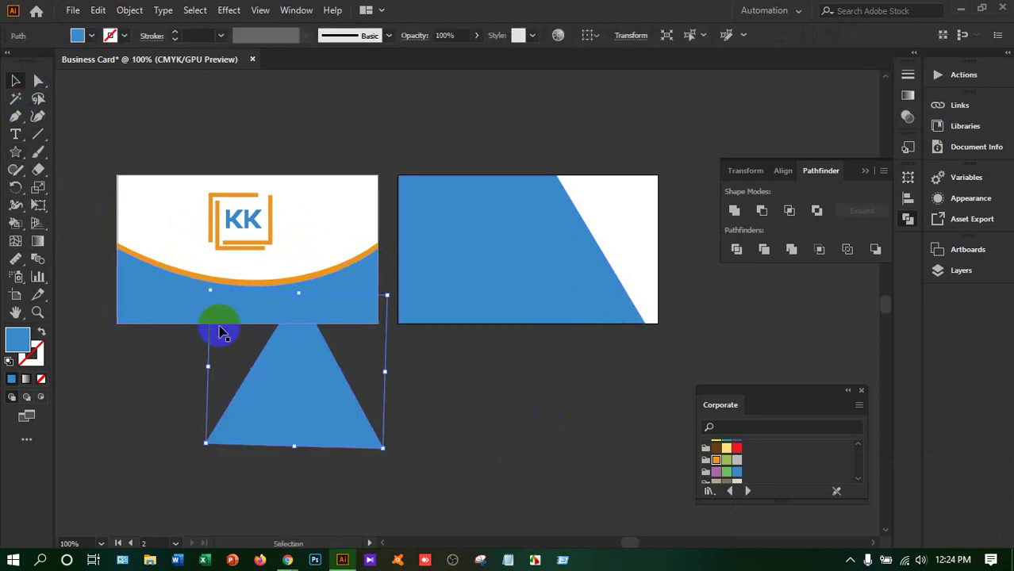
drag(302, 427, 639, 319)
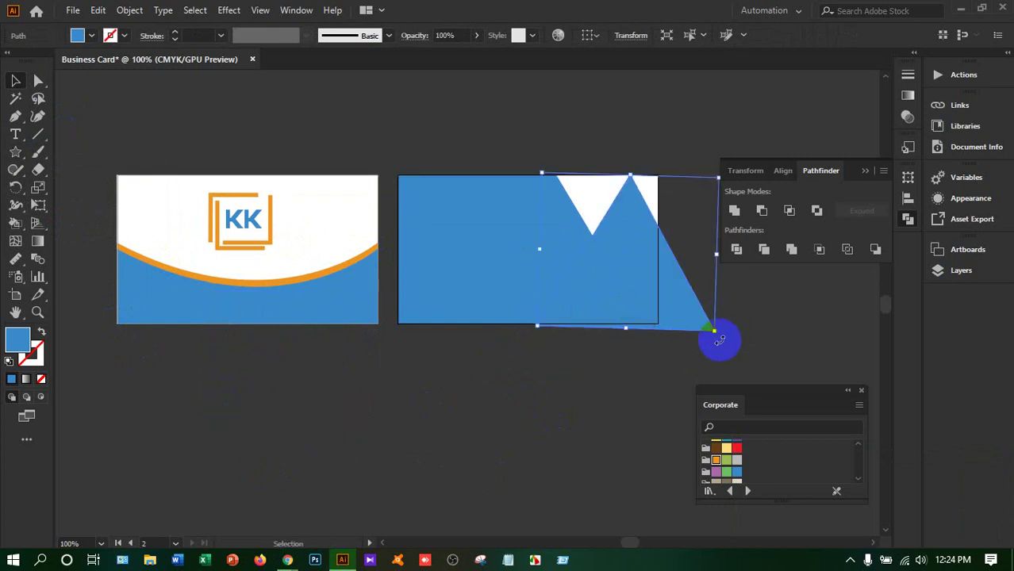
mouse_move(719, 340)
mouse_down()
mouse_move(735, 245)
mouse_move(717, 182)
mouse_move(715, 337)
mouse_up()
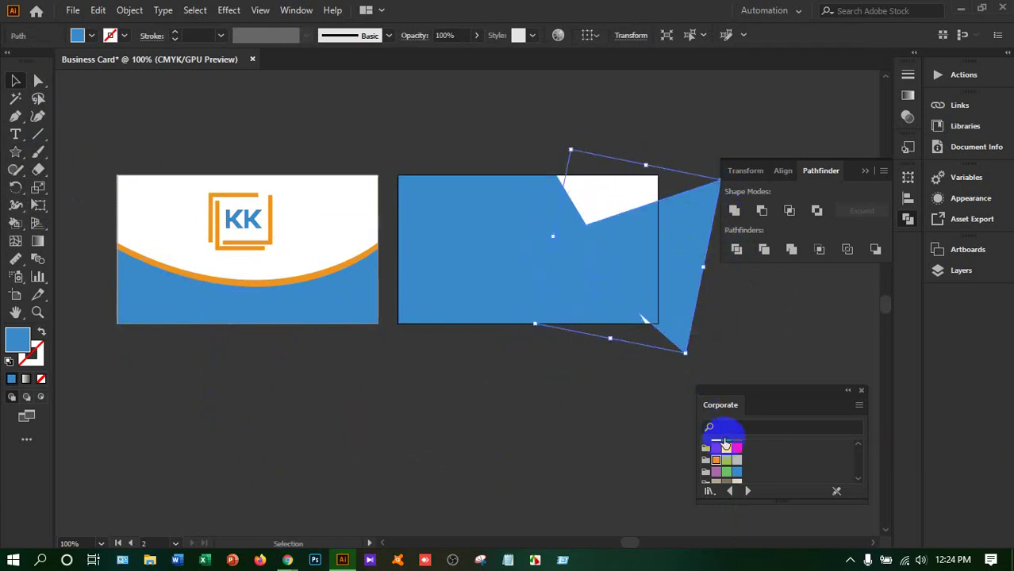
Fill the triangle orange from Corporate swatches, shrink it and rotate it upside down.
click(718, 449)
click(716, 461)
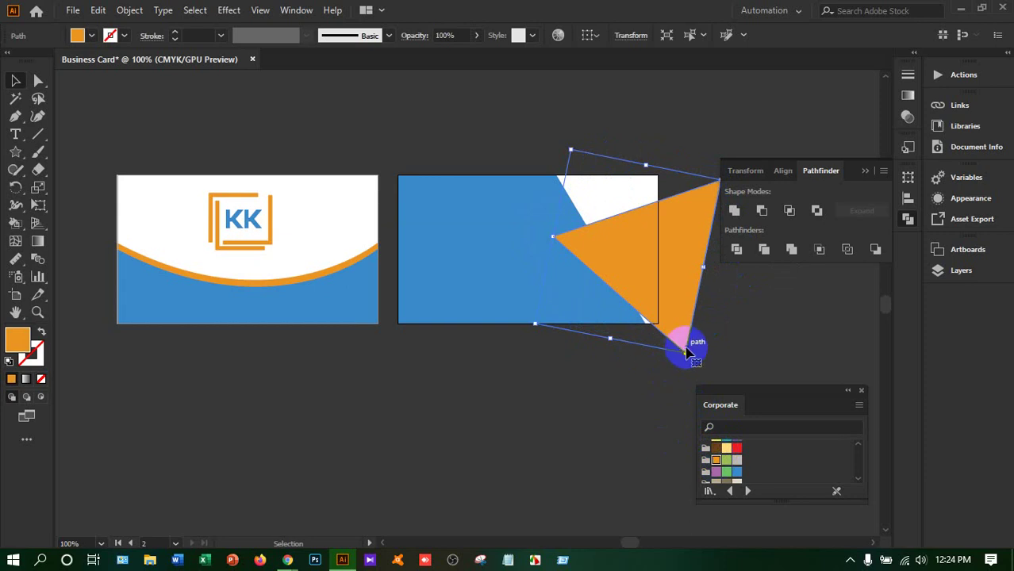
drag(684, 358, 641, 273)
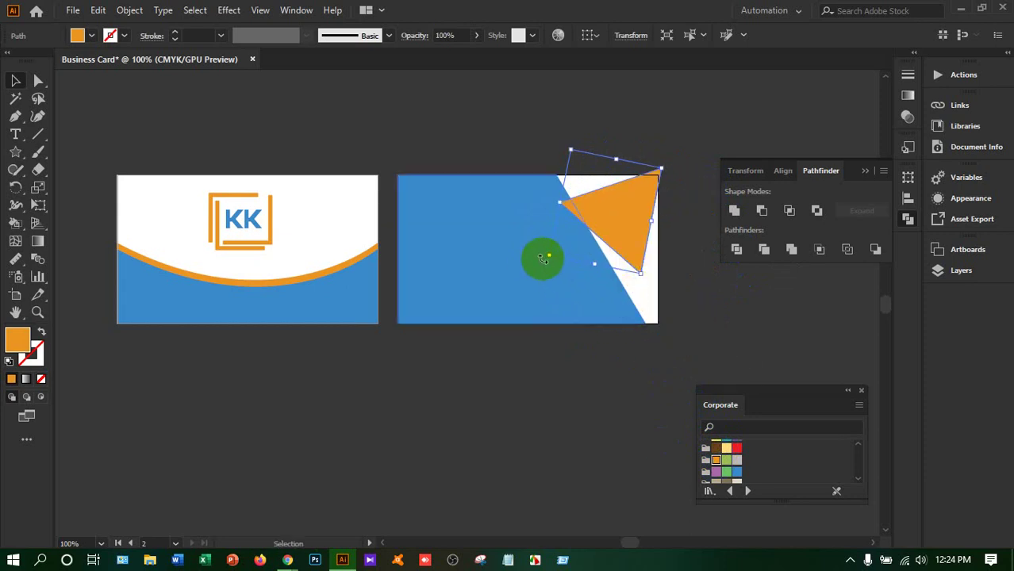
drag(543, 258, 670, 265)
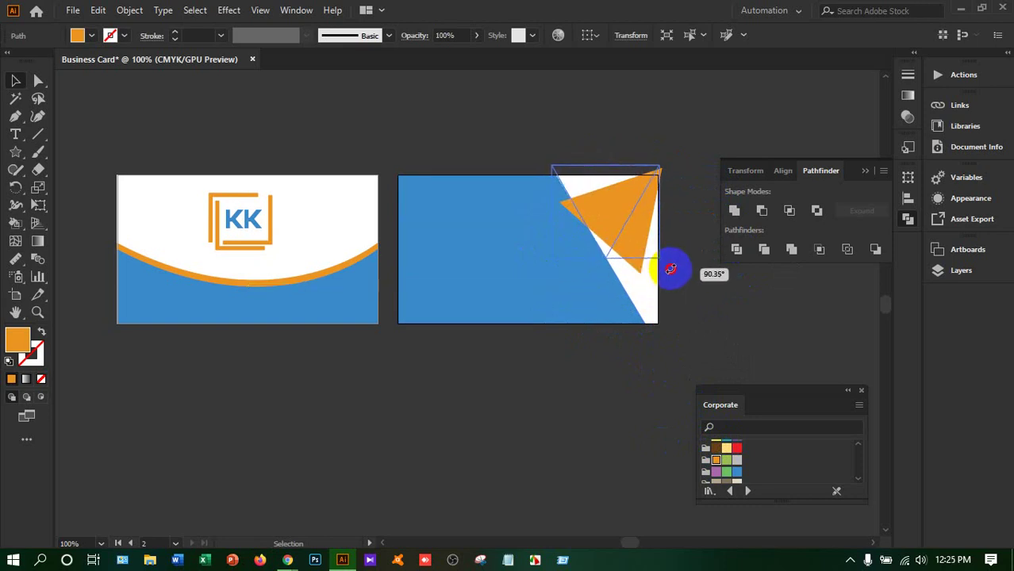
drag(671, 270, 618, 240)
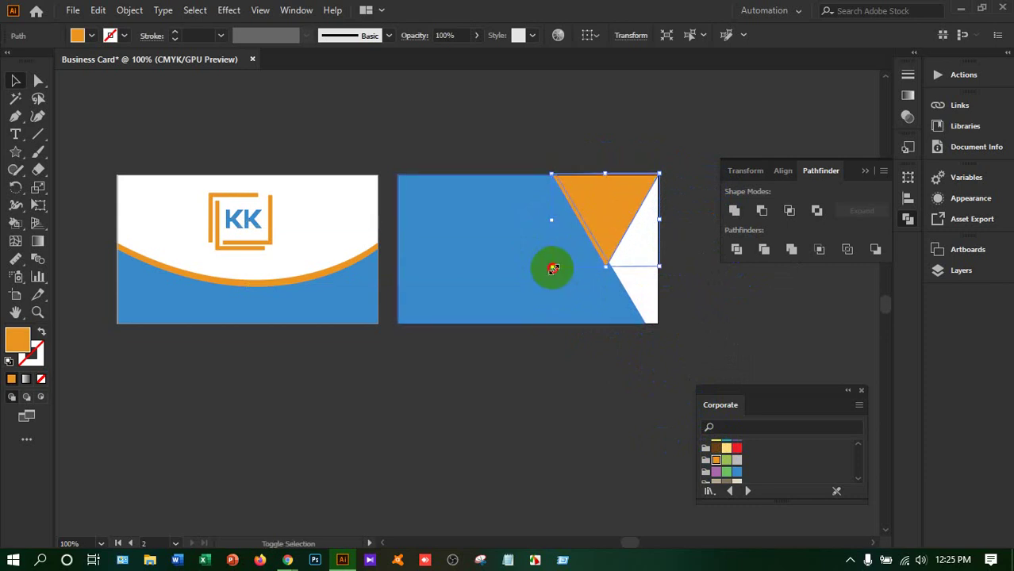
drag(554, 269, 568, 252)
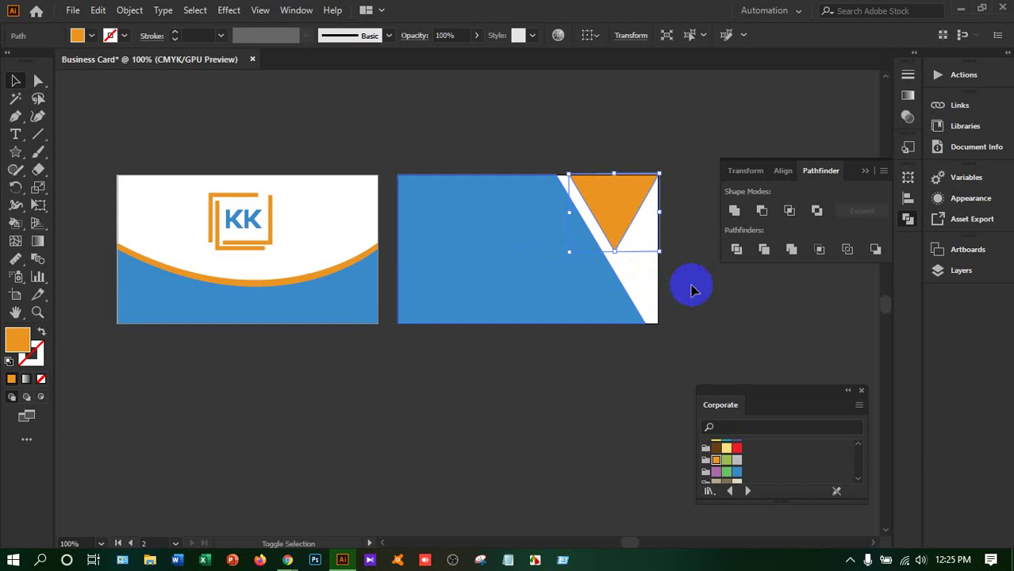
click(691, 290)
click(613, 234)
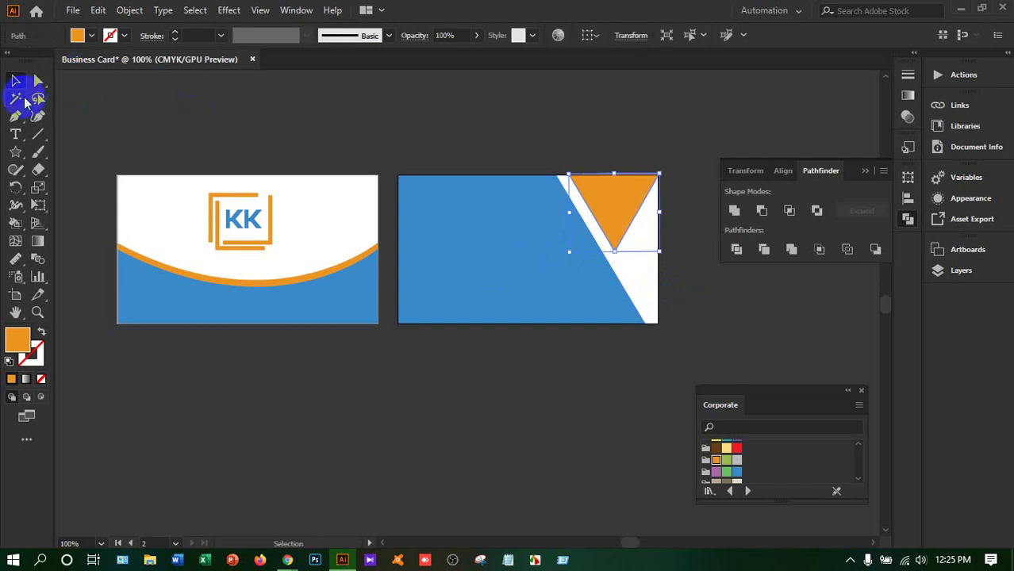
click(38, 83)
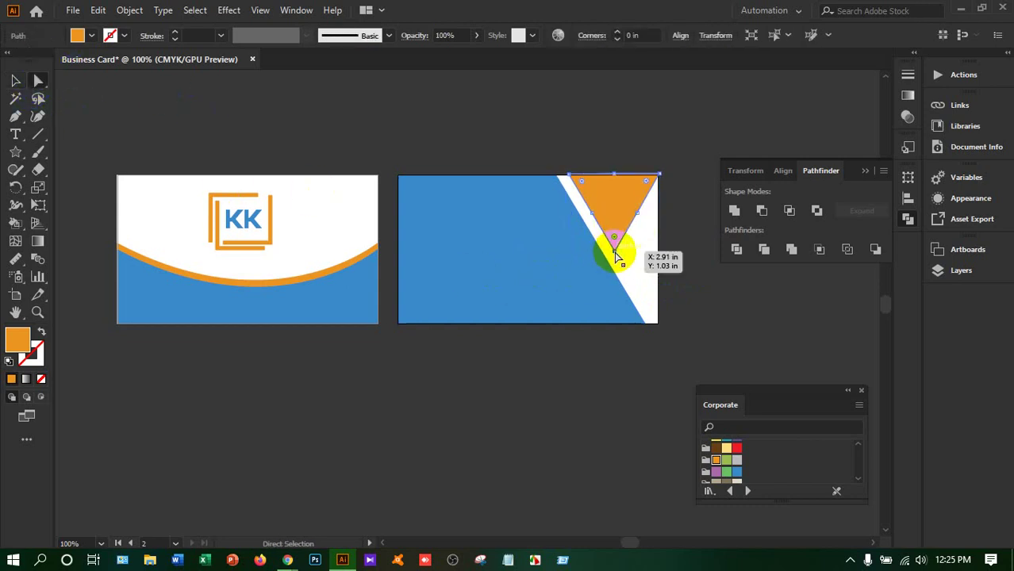
Drag the orange triangle's anchors toward the card edges, then delete the triangle.
drag(616, 254, 655, 302)
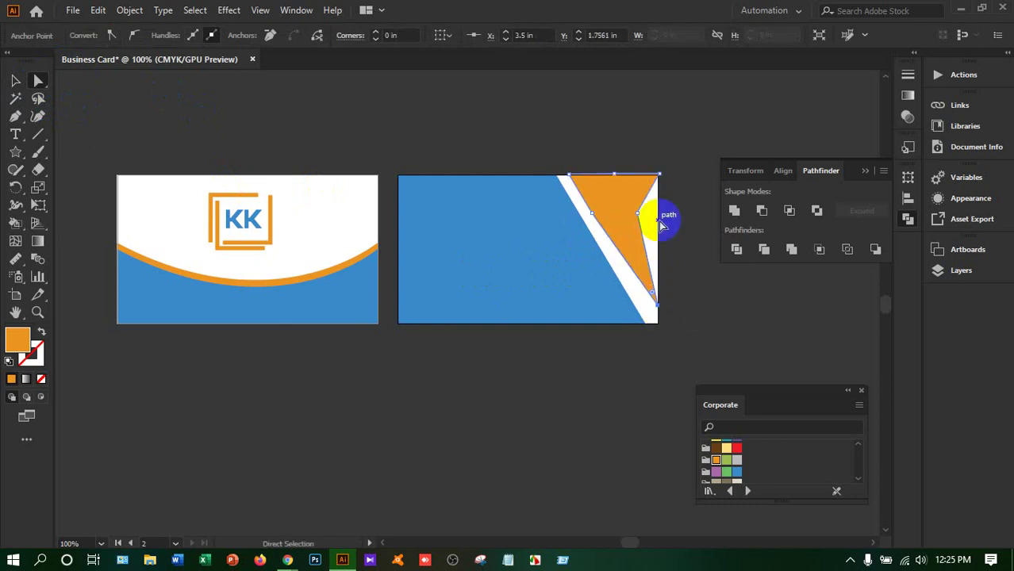
drag(639, 215, 661, 222)
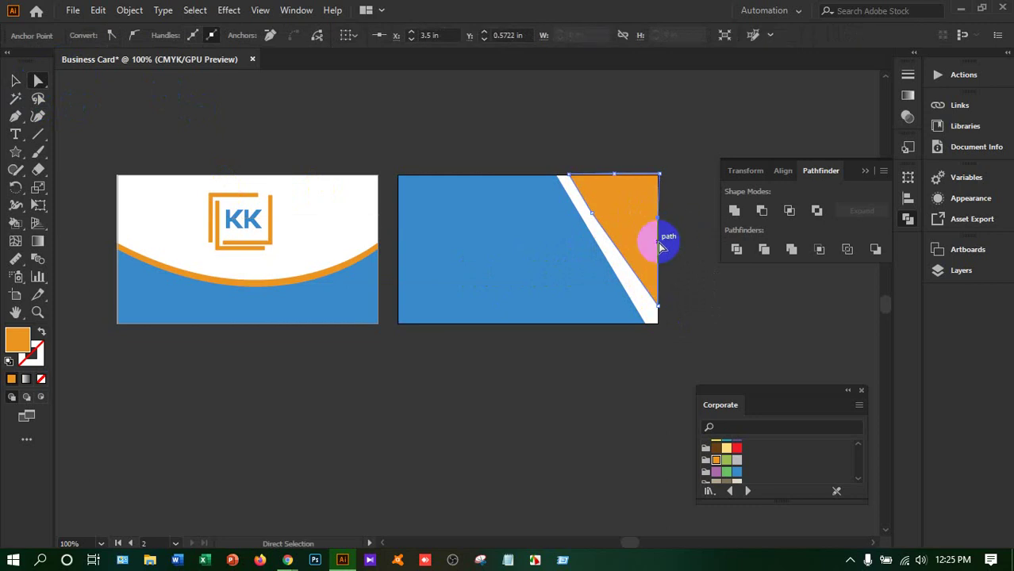
click(648, 247)
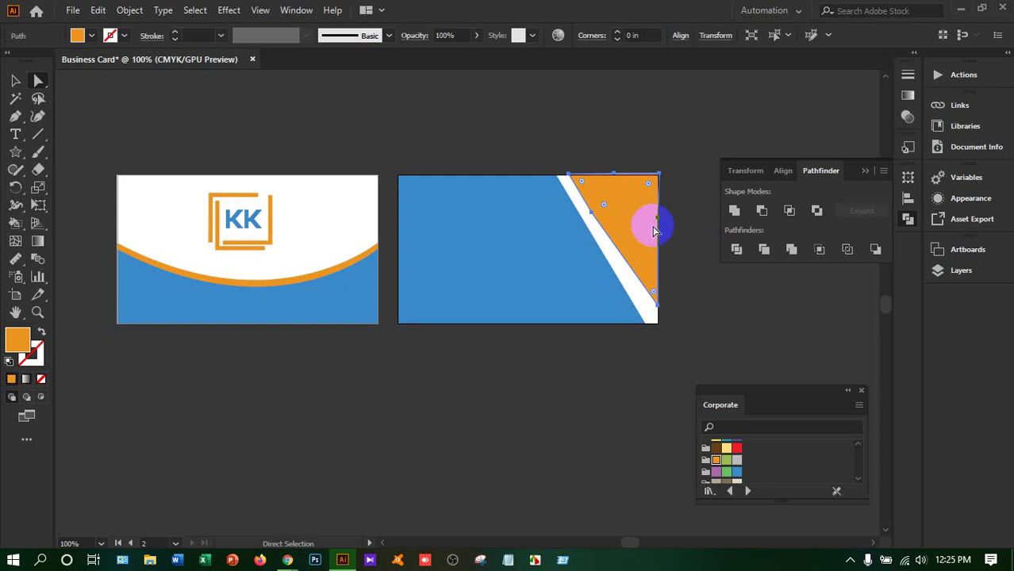
click(628, 173)
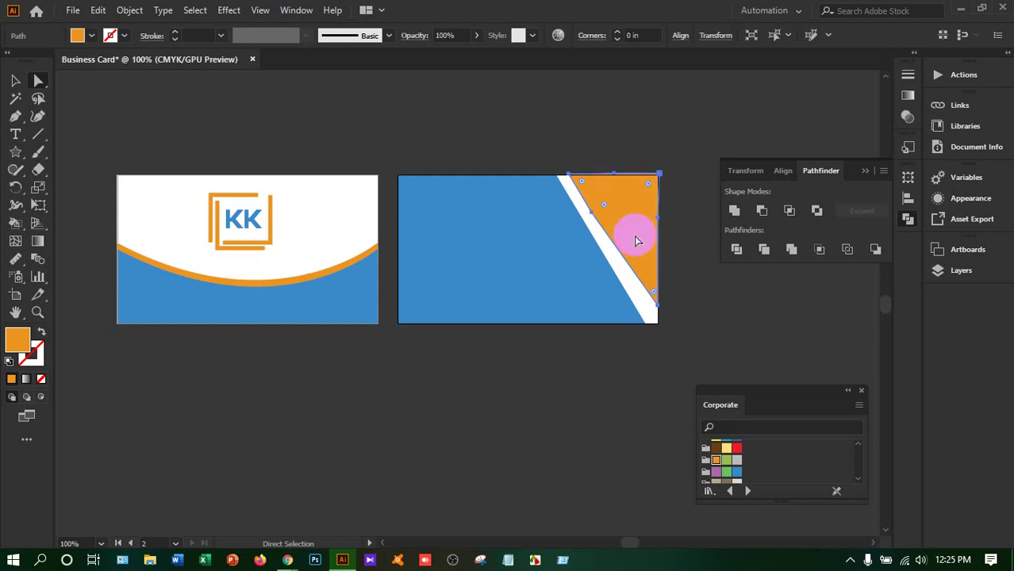
key(Delete)
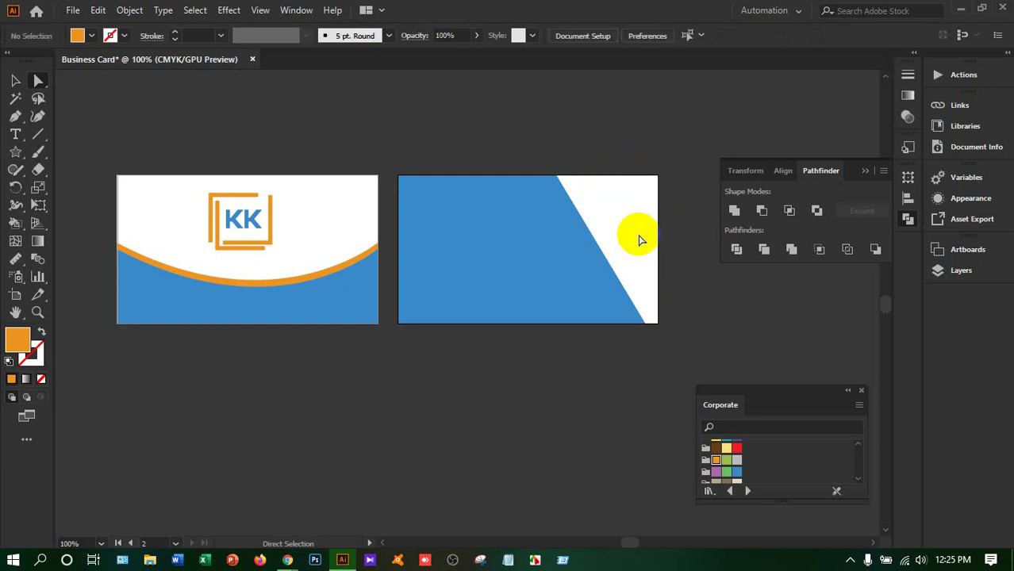
click(15, 116)
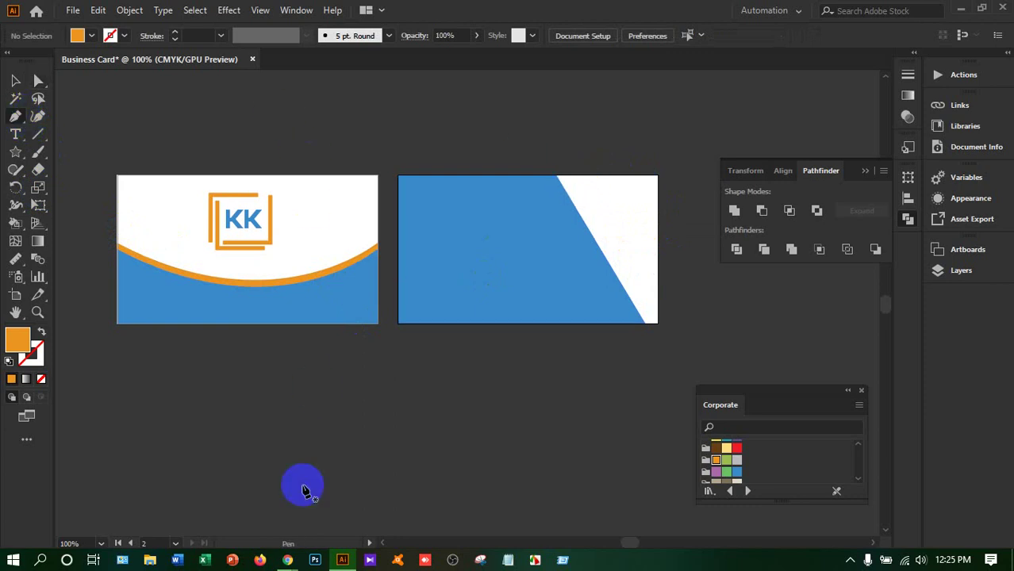
mouse_move(288, 559)
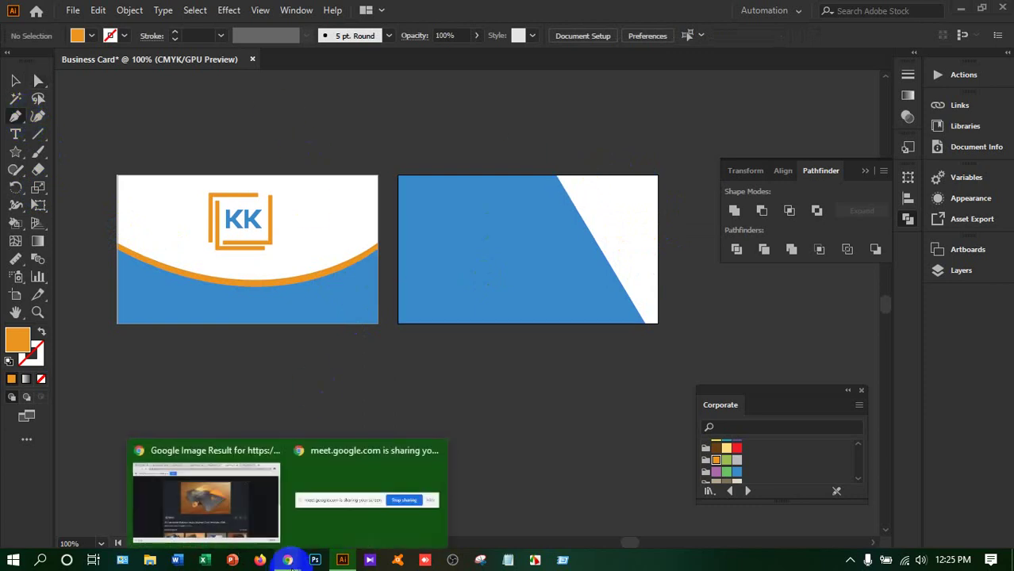
key(alt+Tab)
click(501, 313)
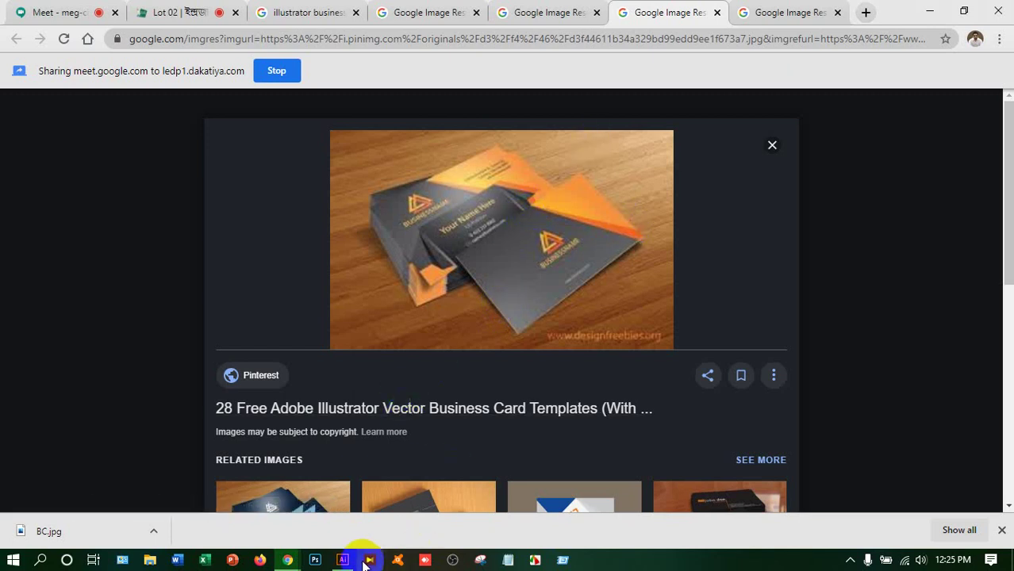
key(alt+Tab)
click(401, 314)
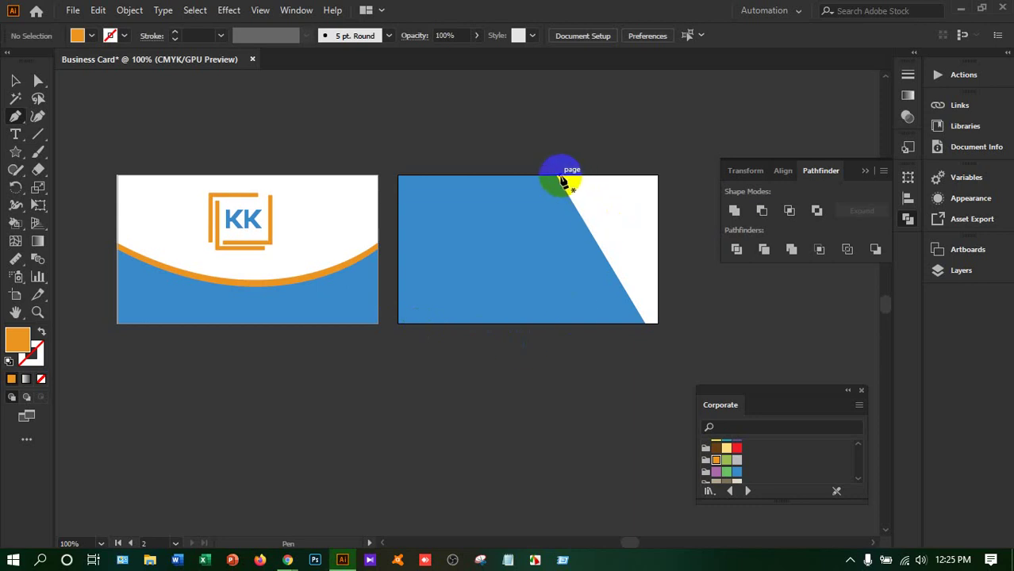
Pen-draw a closed triangle from the card's top edge to its bottom-right and top-right corners.
click(560, 177)
click(661, 317)
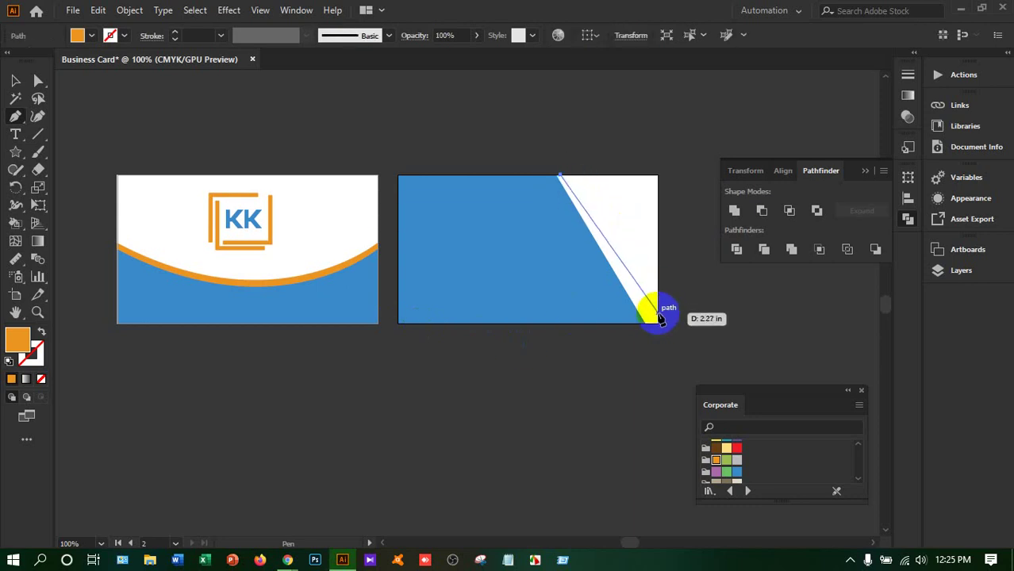
click(657, 179)
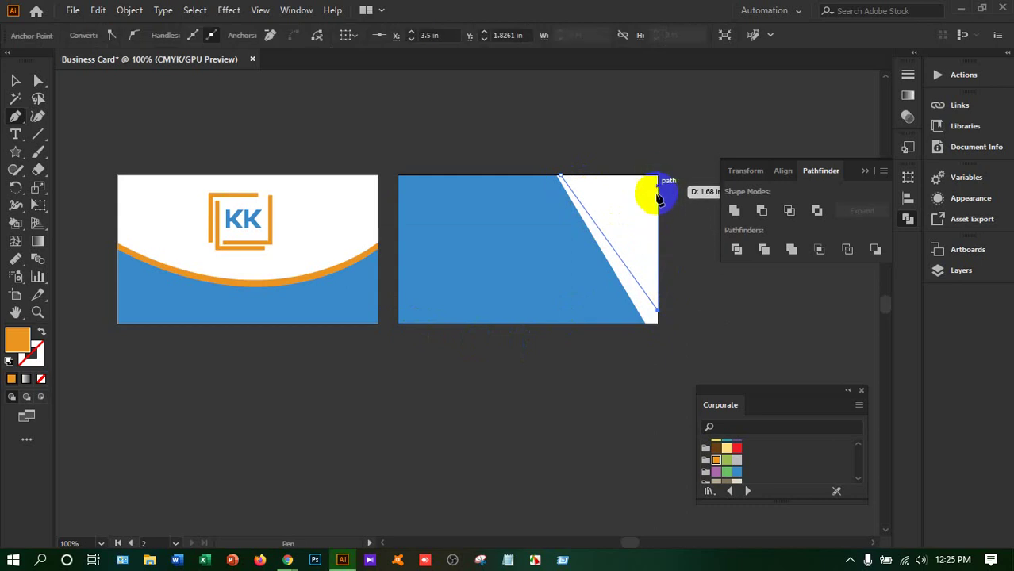
click(657, 179)
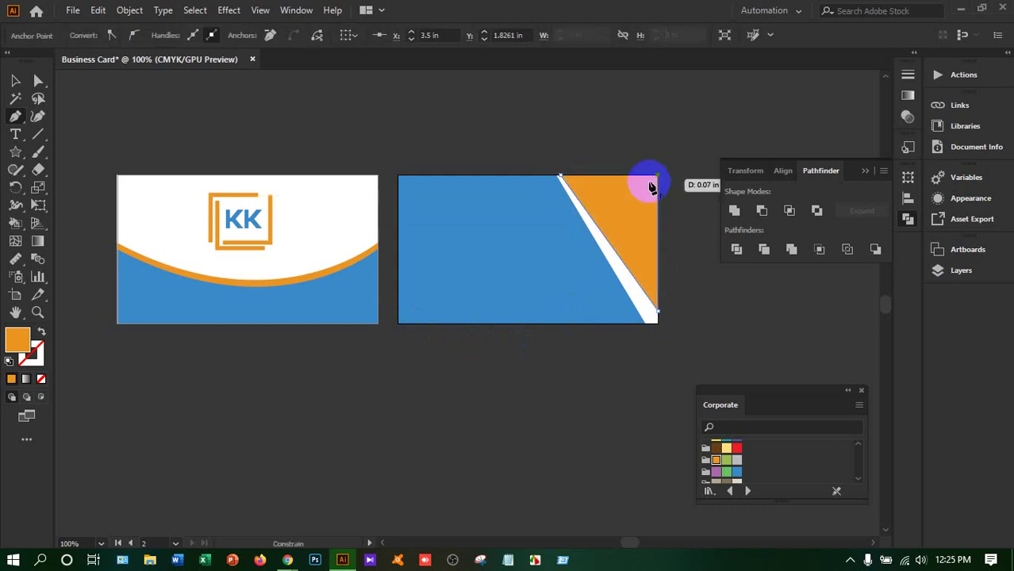
click(562, 178)
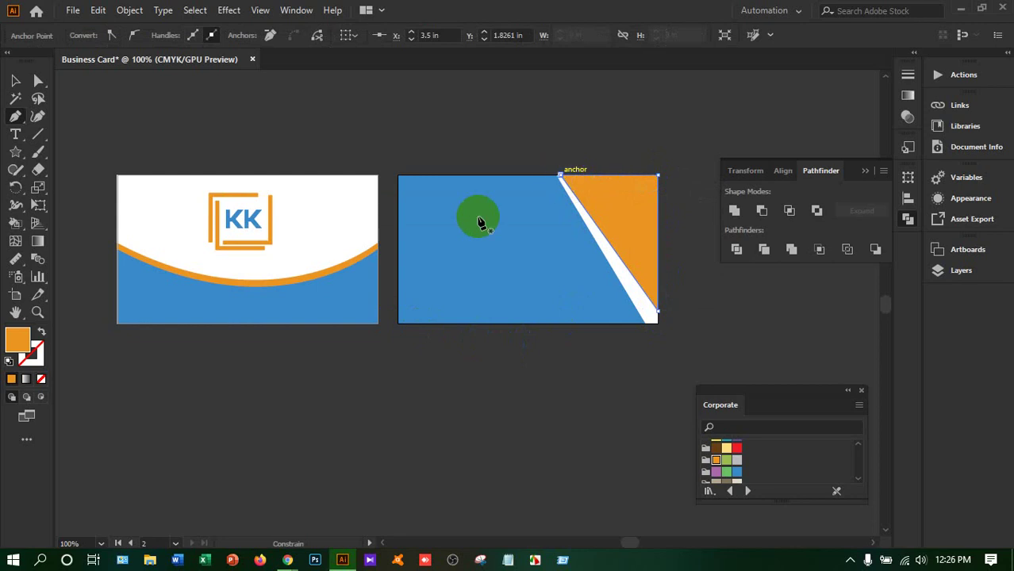
click(15, 80)
click(312, 129)
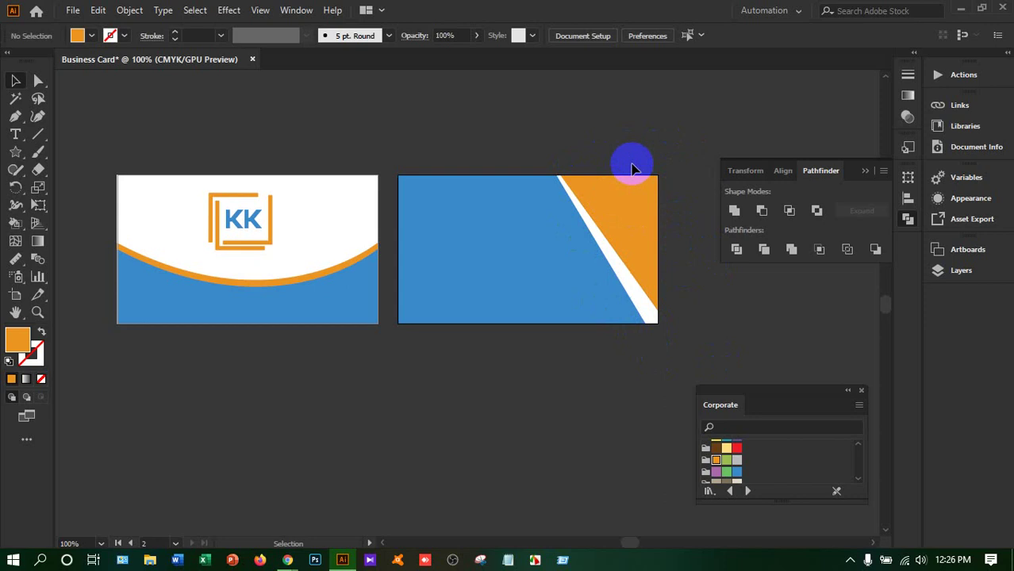
drag(633, 168, 568, 219)
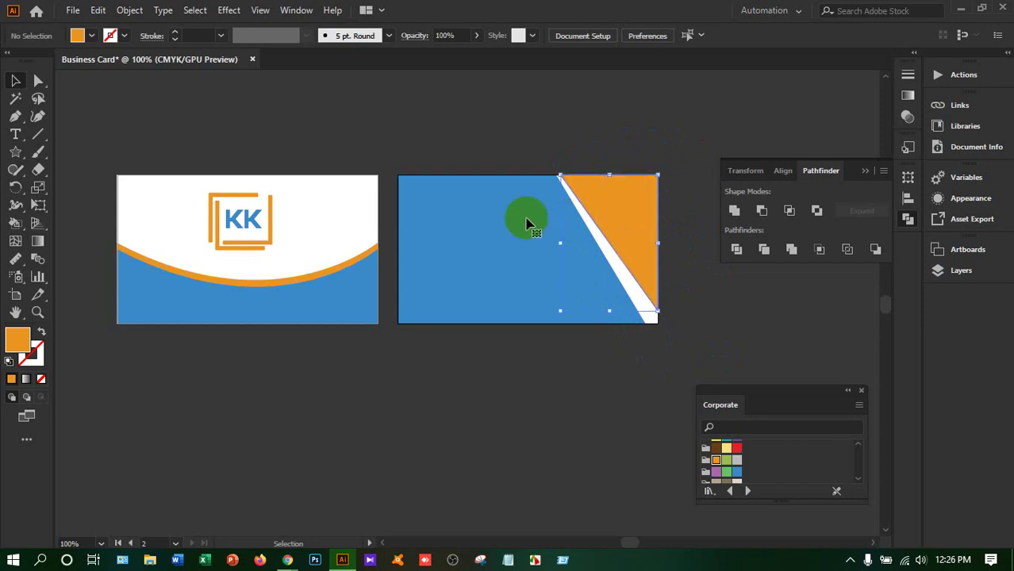
shift+click(487, 248)
click(610, 321)
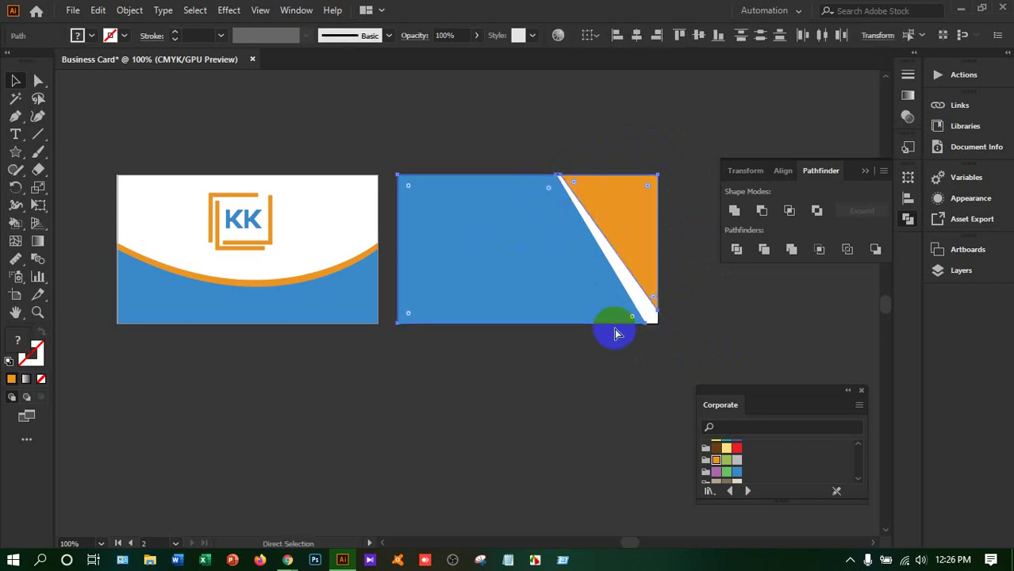
click(620, 333)
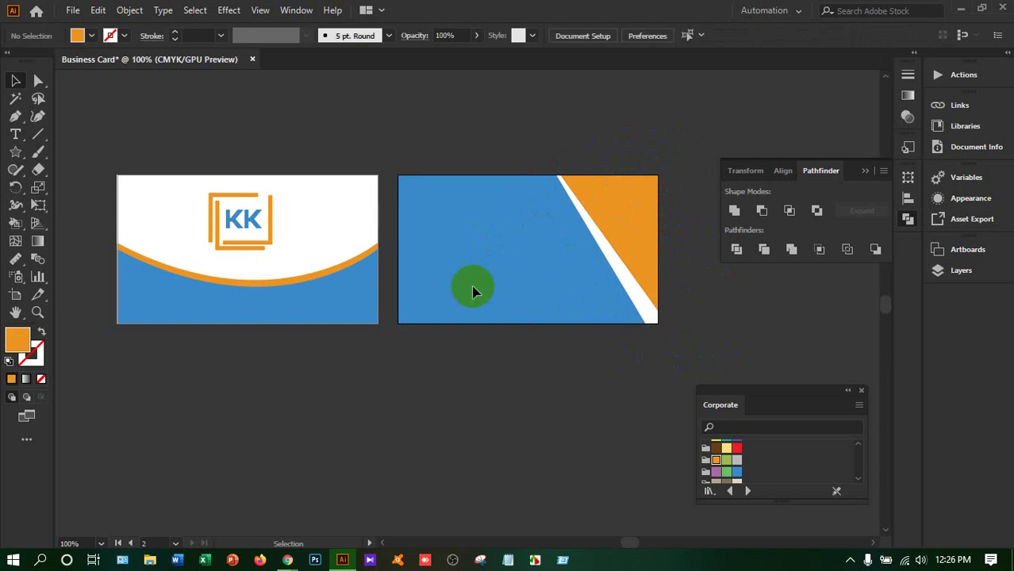
click(15, 116)
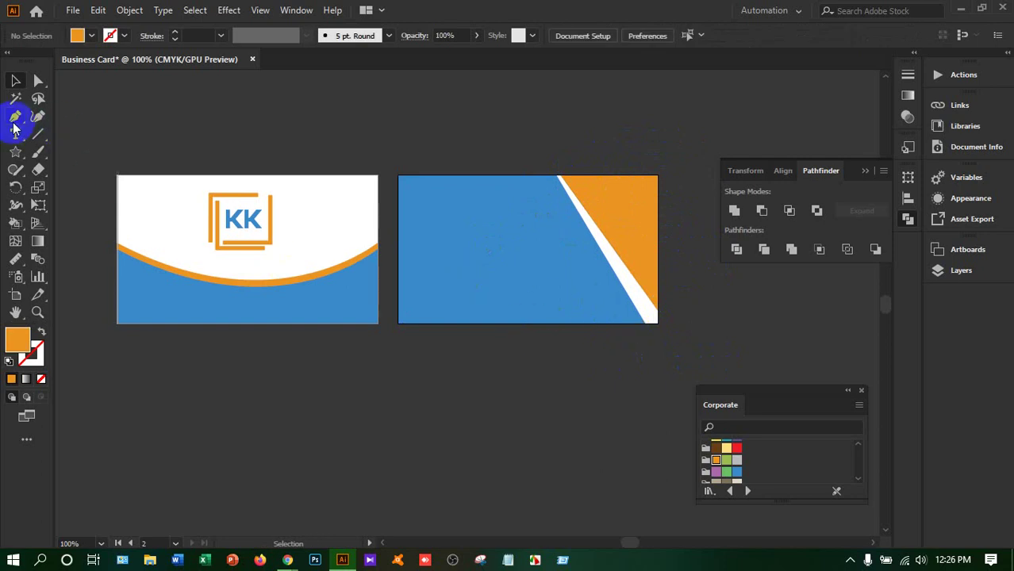
Pen-draw a diagonal strip from the blue panel's top edge to the card's bottom-right and right edge.
click(547, 176)
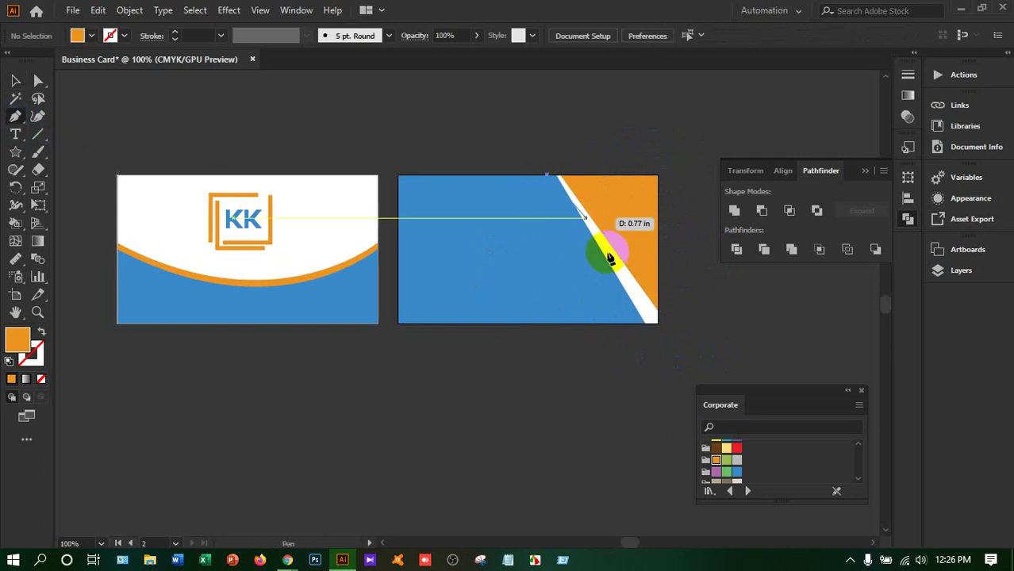
click(629, 328)
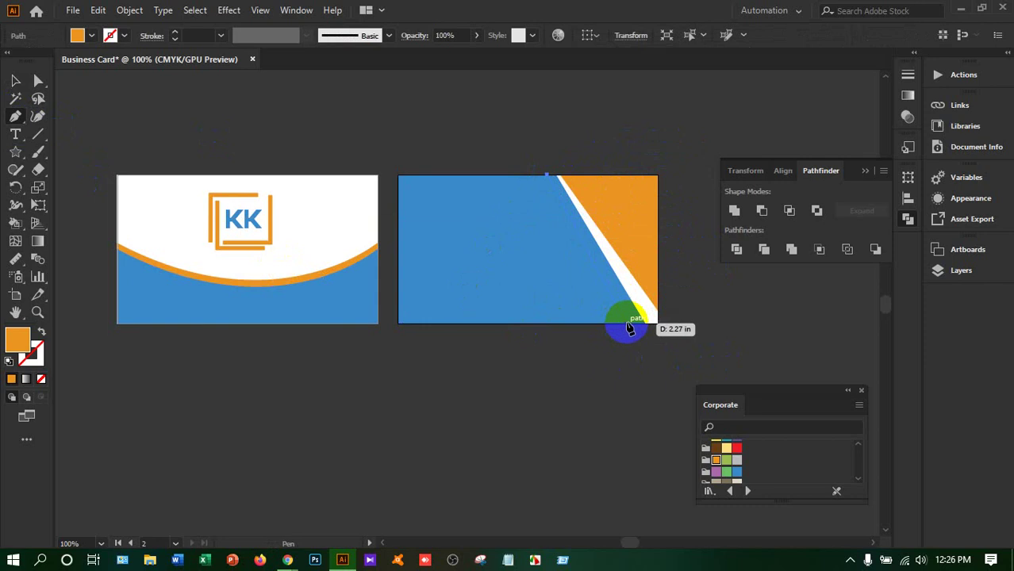
click(657, 325)
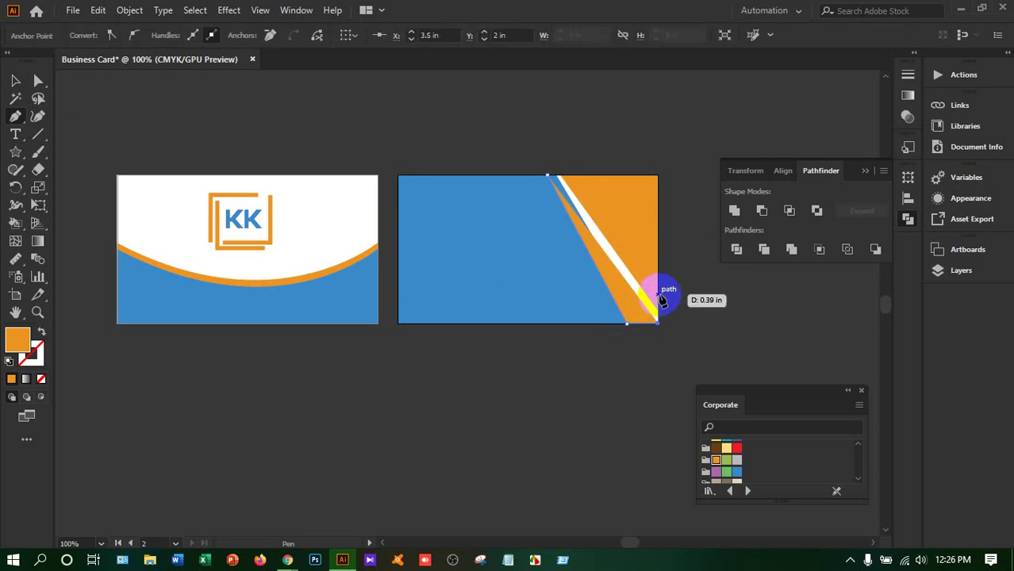
click(659, 296)
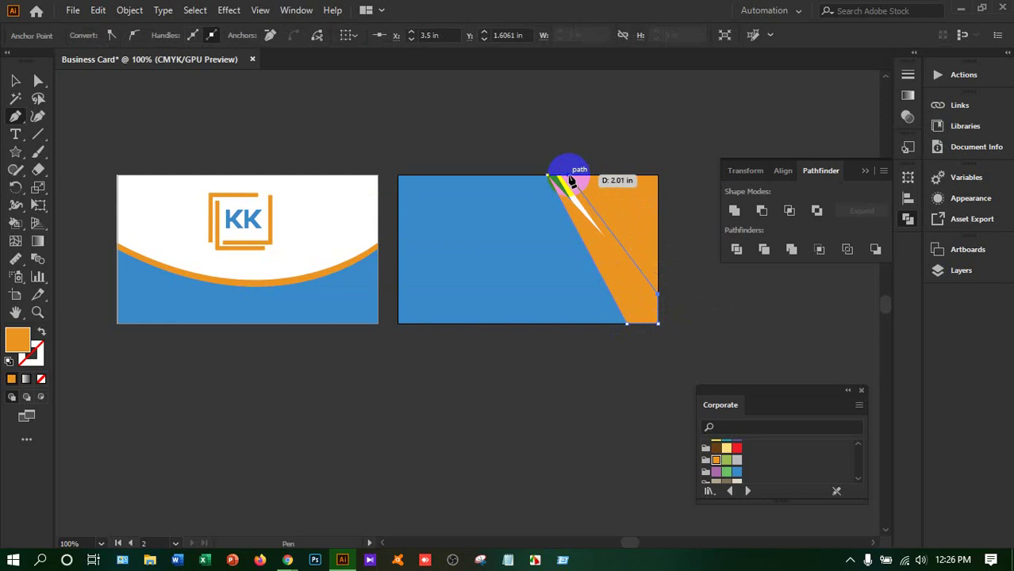
click(549, 179)
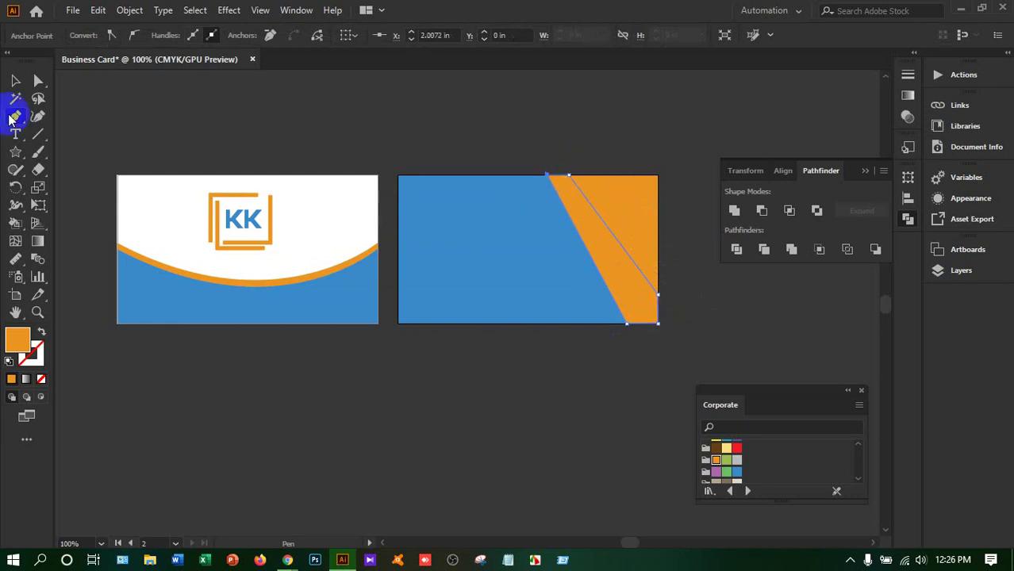
click(15, 80)
click(582, 294)
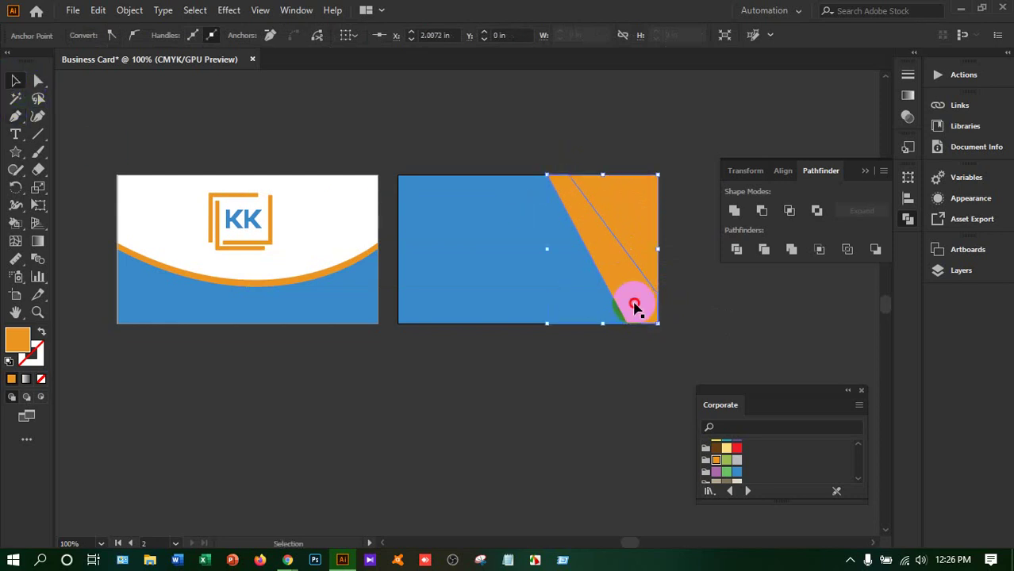
Fill the diagonal strip green and send it behind the blue panel.
click(717, 449)
click(727, 473)
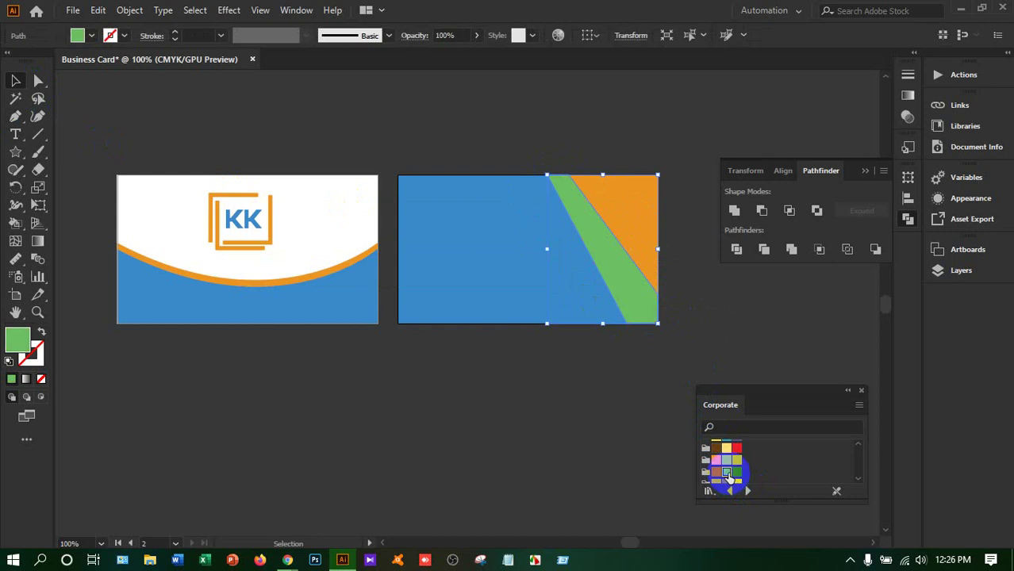
click(544, 421)
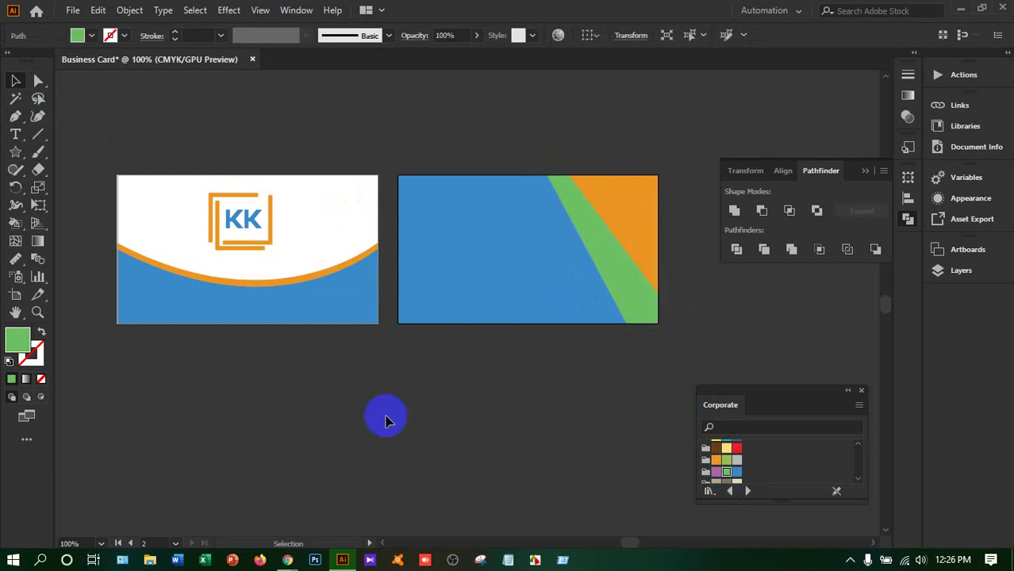
click(612, 278)
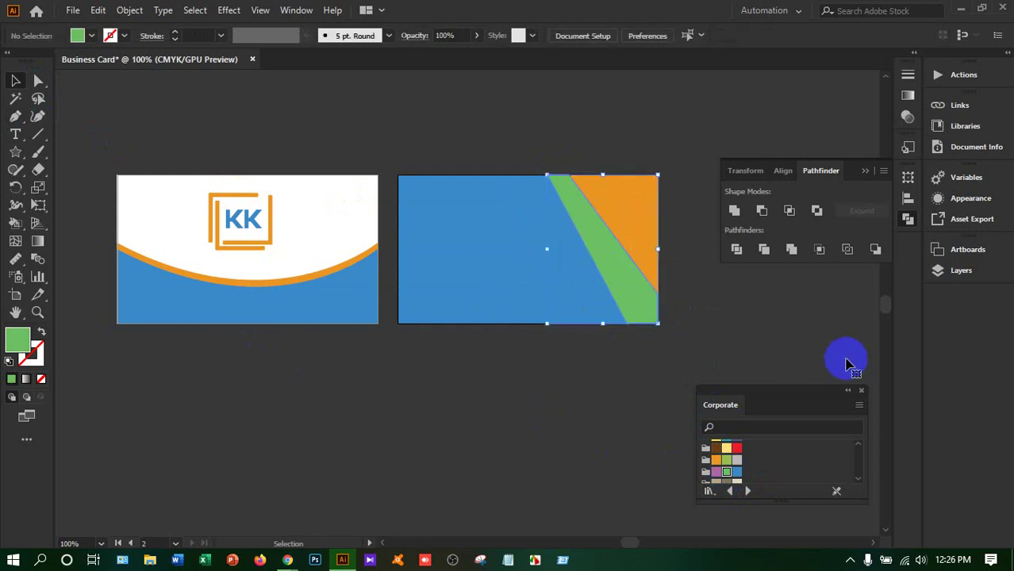
key(ctrl+shift+[)
key(a)
key(v)
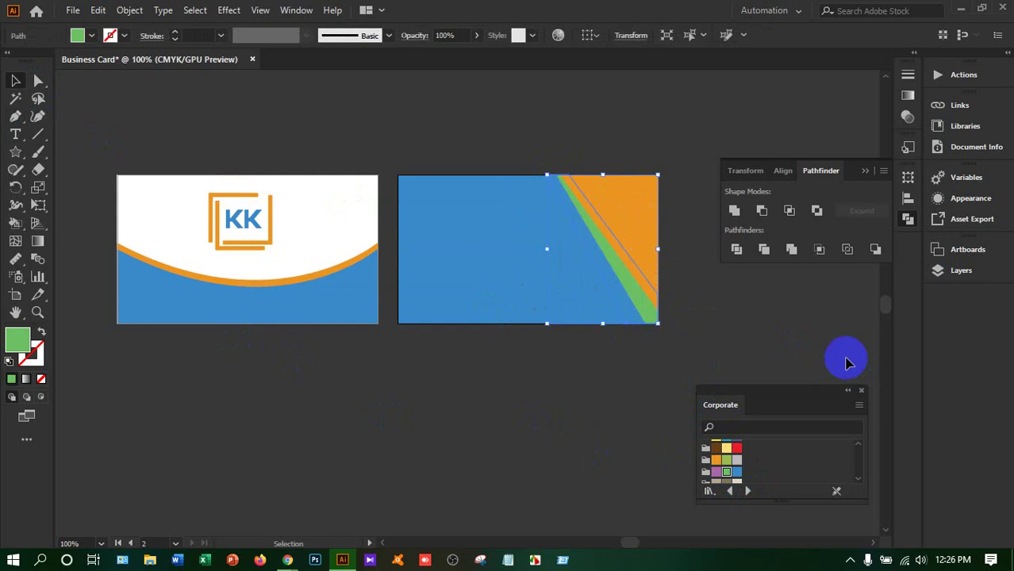
click(616, 150)
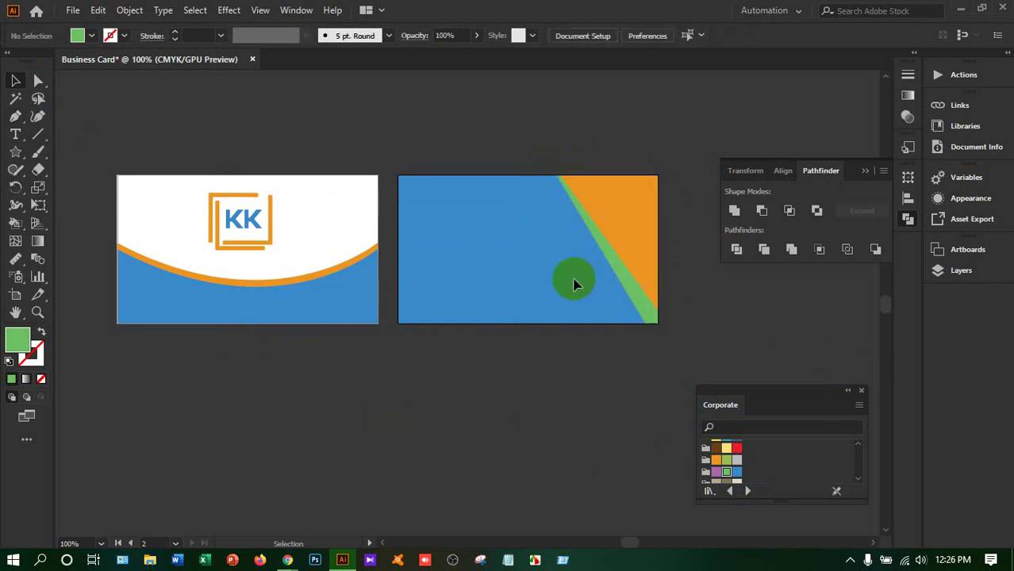
Make the diagonal strip brown, then return to the Google Images reference results.
click(650, 318)
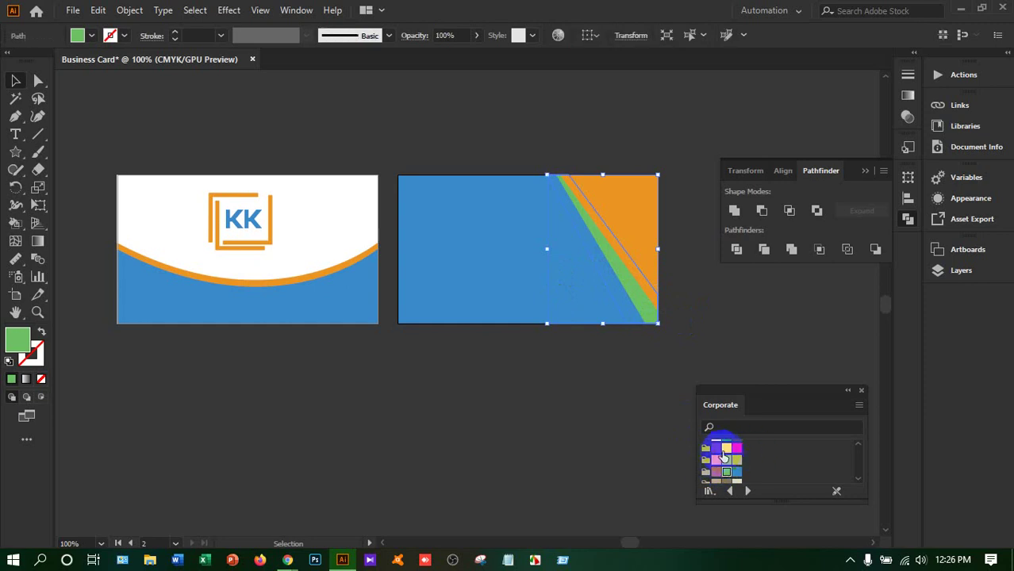
click(717, 448)
click(655, 347)
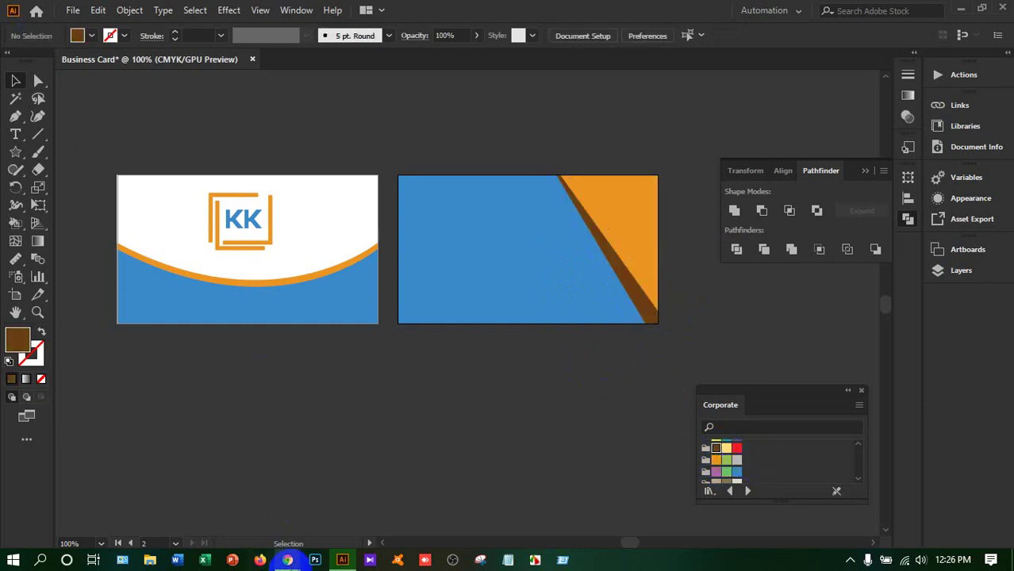
mouse_move(287, 560)
click(233, 526)
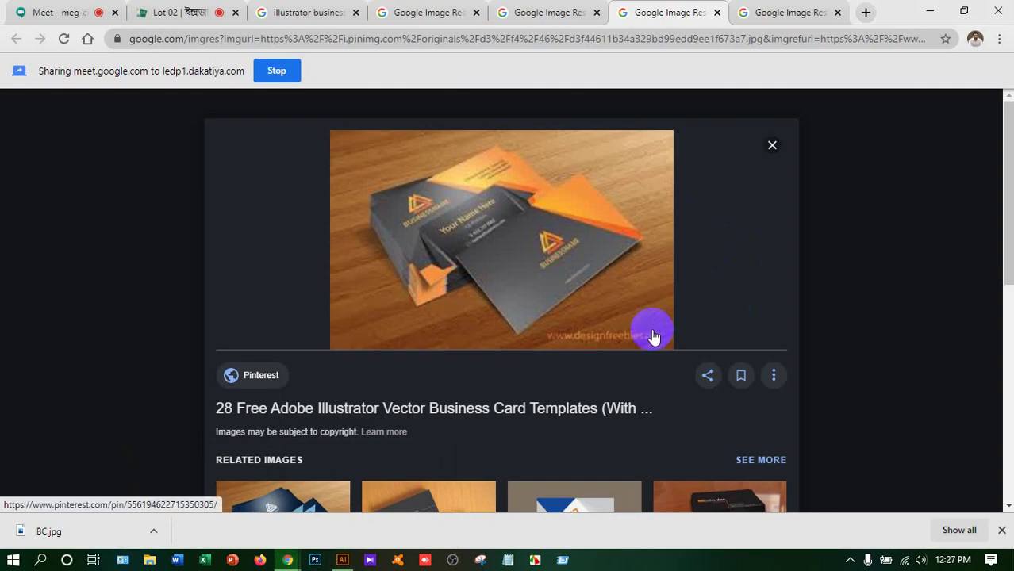
Scroll to the Related Images business-card designs, then switch back to Illustrator.
scroll(652, 333, down, 3)
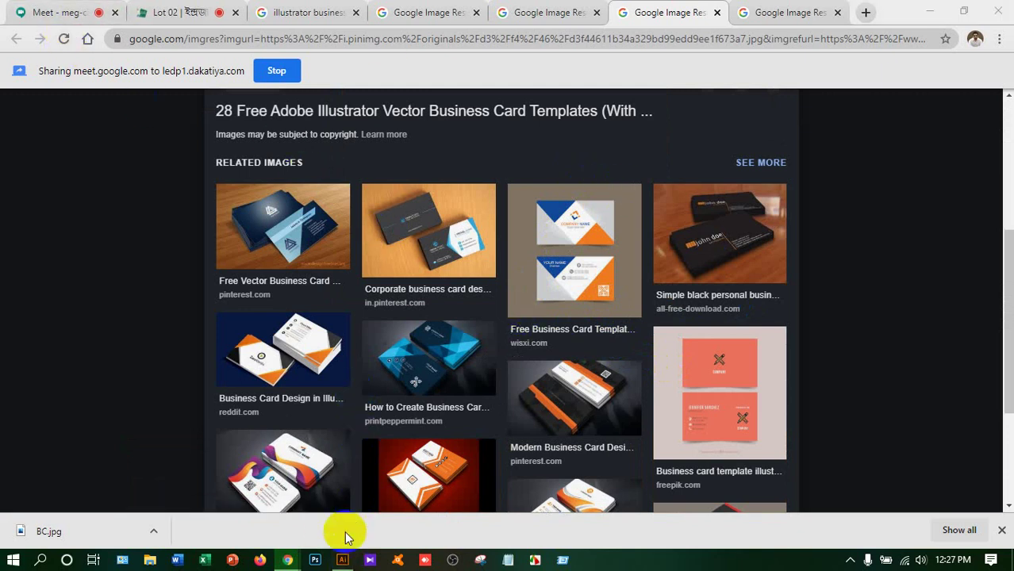
click(343, 559)
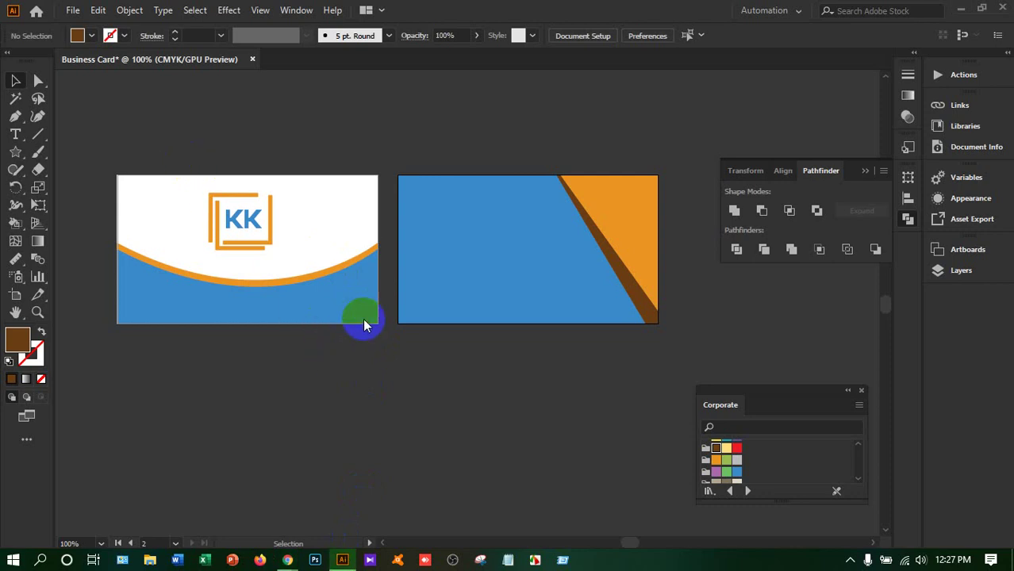
Group and cut the front card's curve, blue shape and KK logo, then select the back card's blue panel.
drag(208, 150, 465, 359)
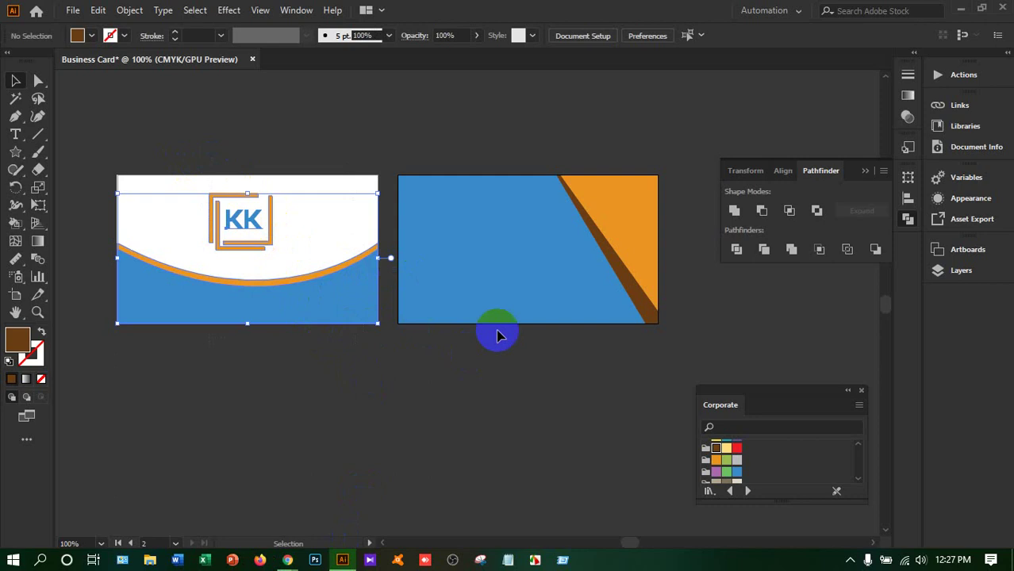
key(ctrl+g)
key(ctrl+x)
click(558, 308)
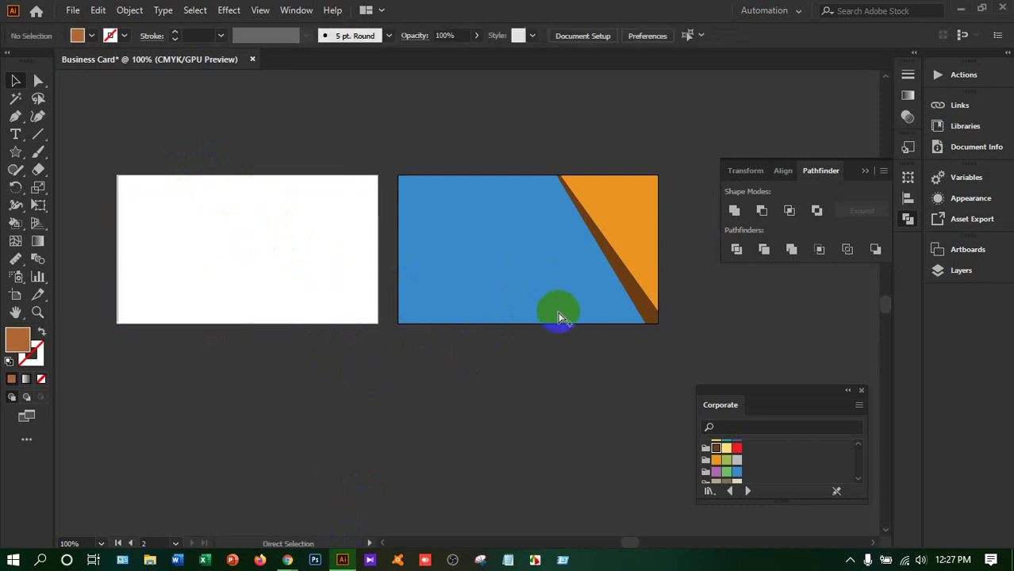
key(ctrl+a)
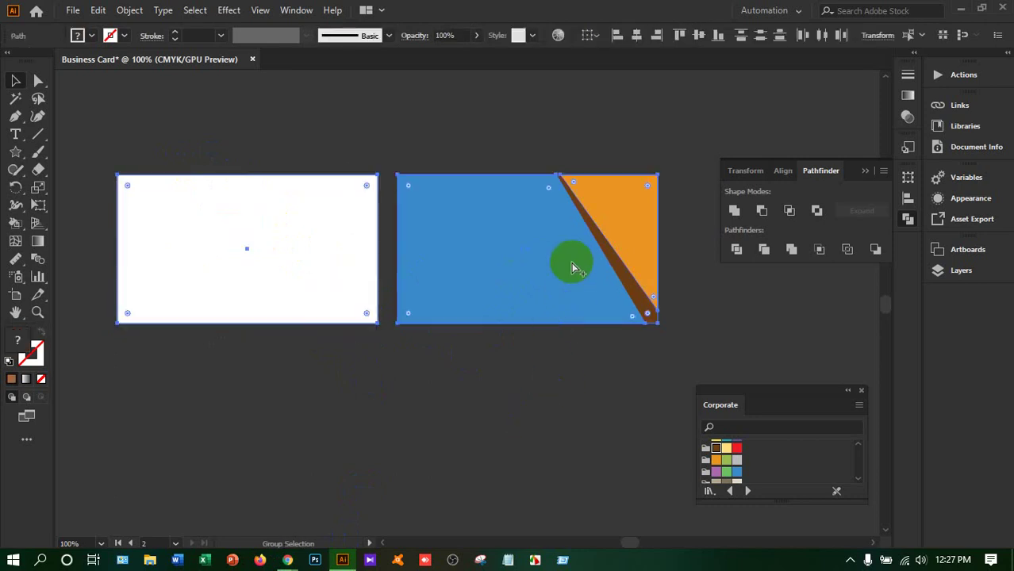
key(ctrl+h)
key(ctrl+shift+a)
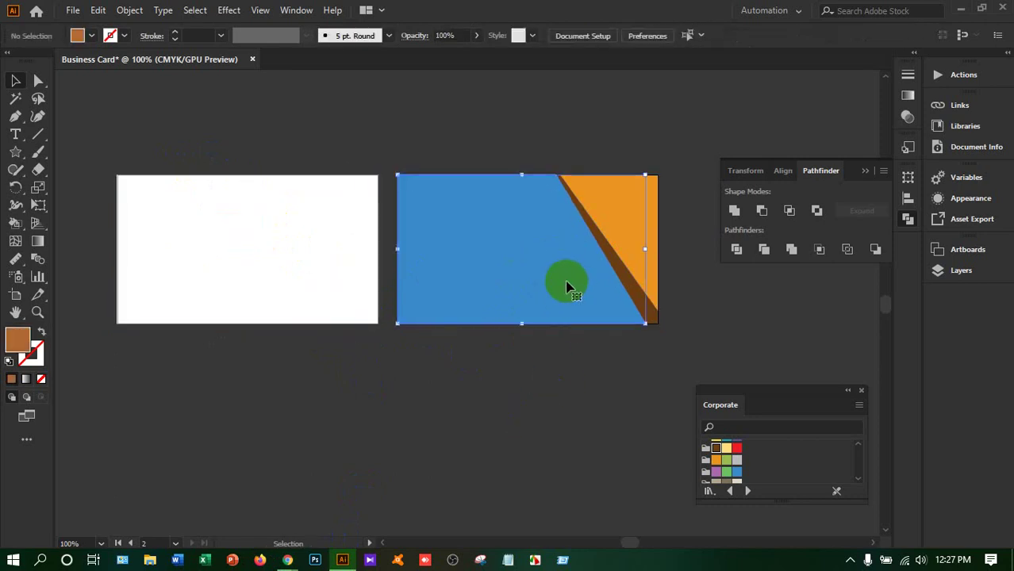
click(524, 245)
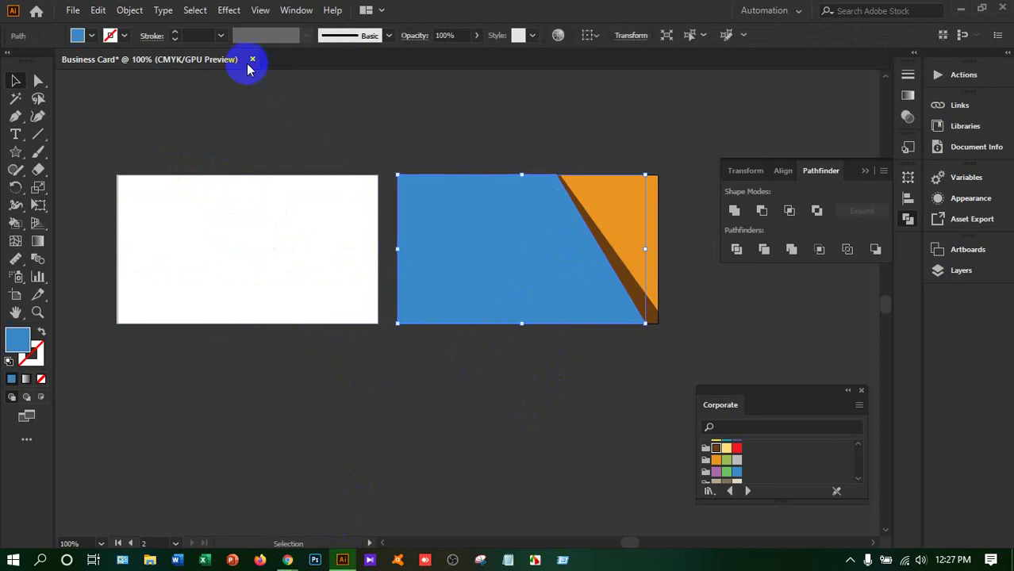
click(229, 11)
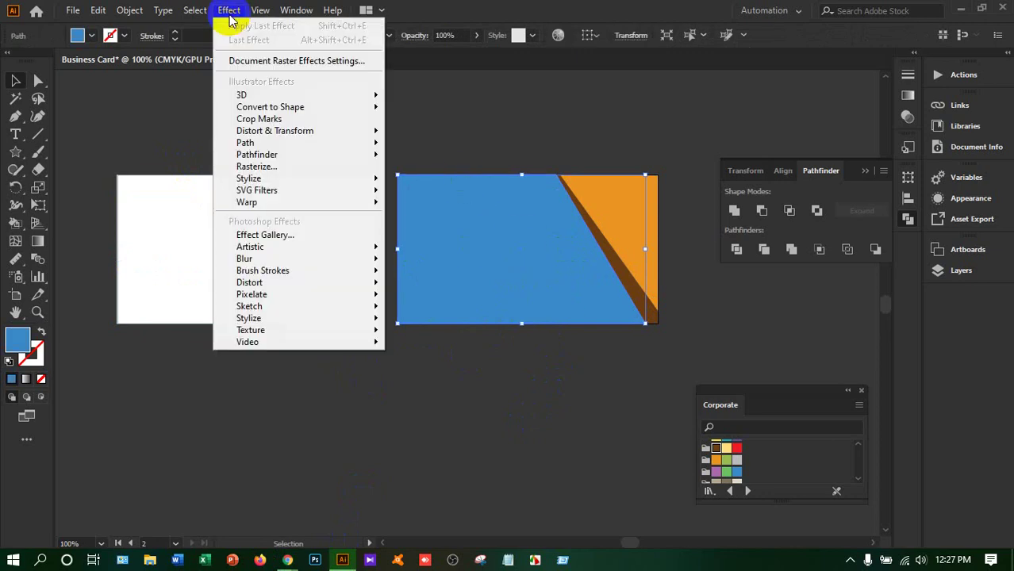
mouse_move(292, 185)
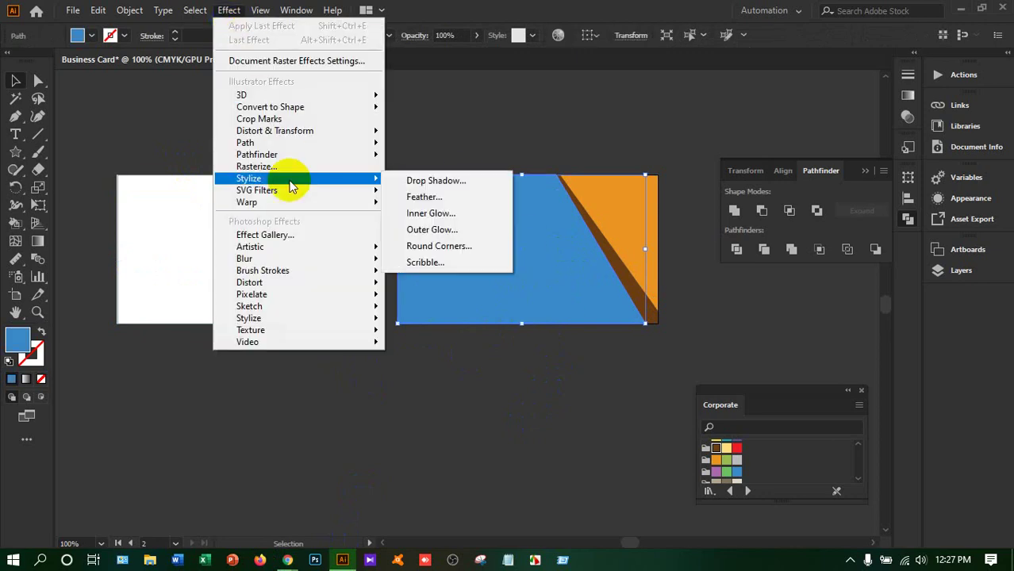
mouse_move(287, 304)
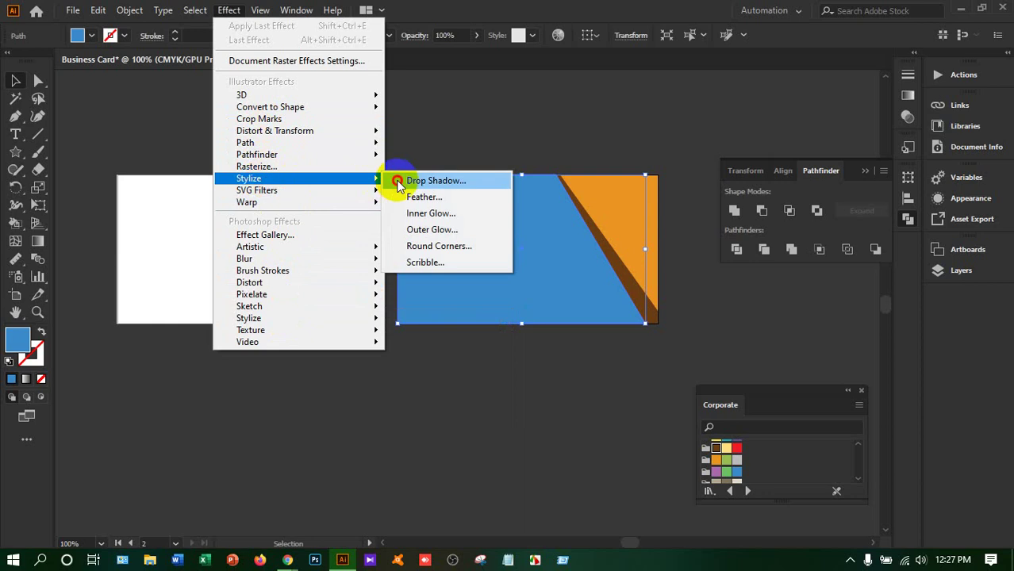
click(397, 183)
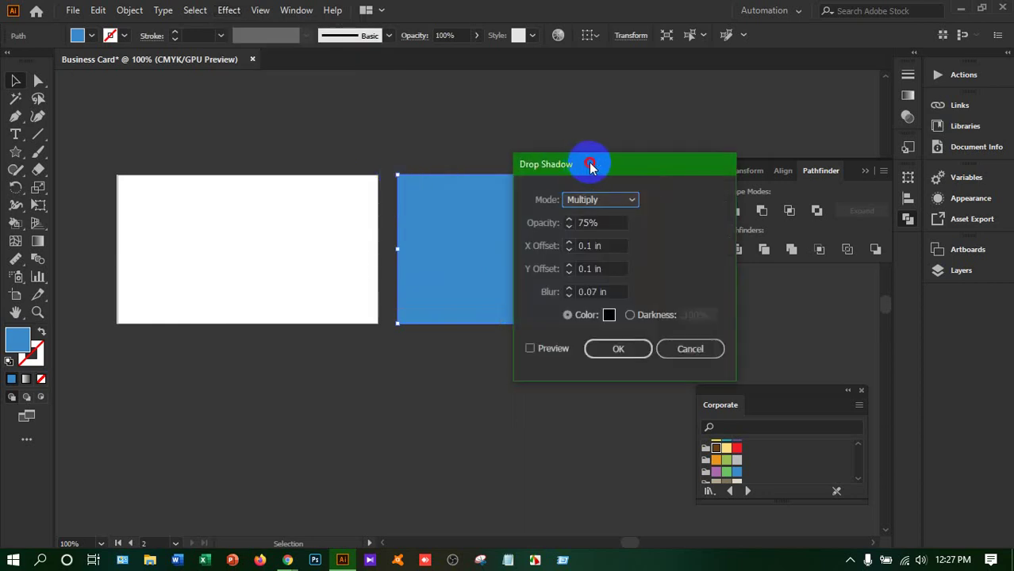
drag(590, 165, 240, 141)
click(182, 327)
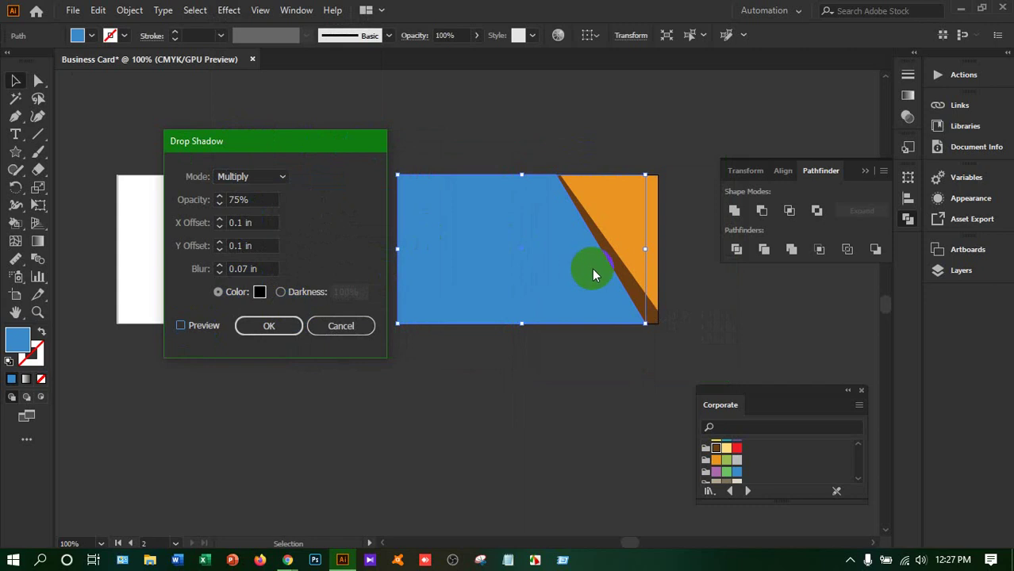
click(179, 326)
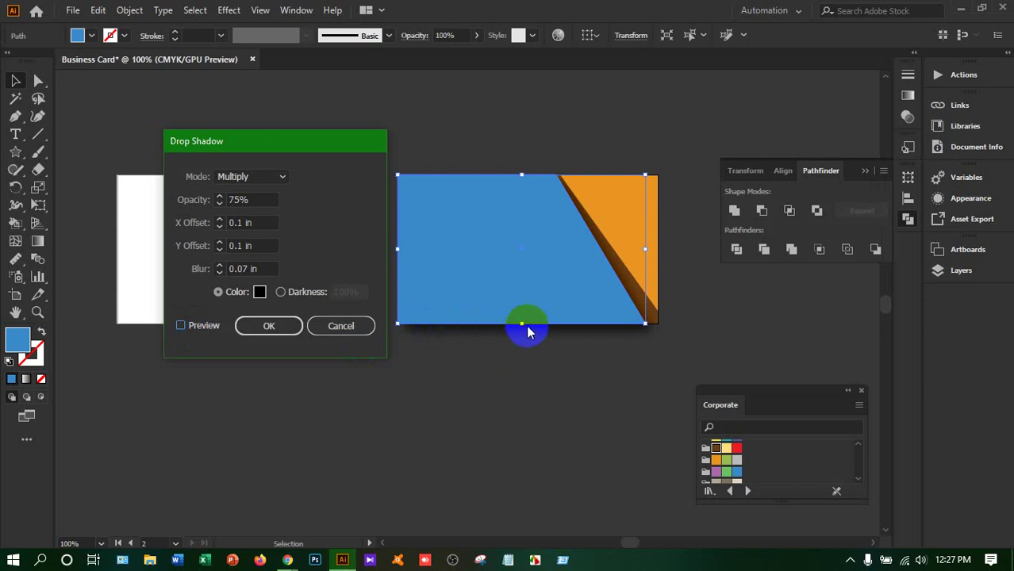
click(223, 225)
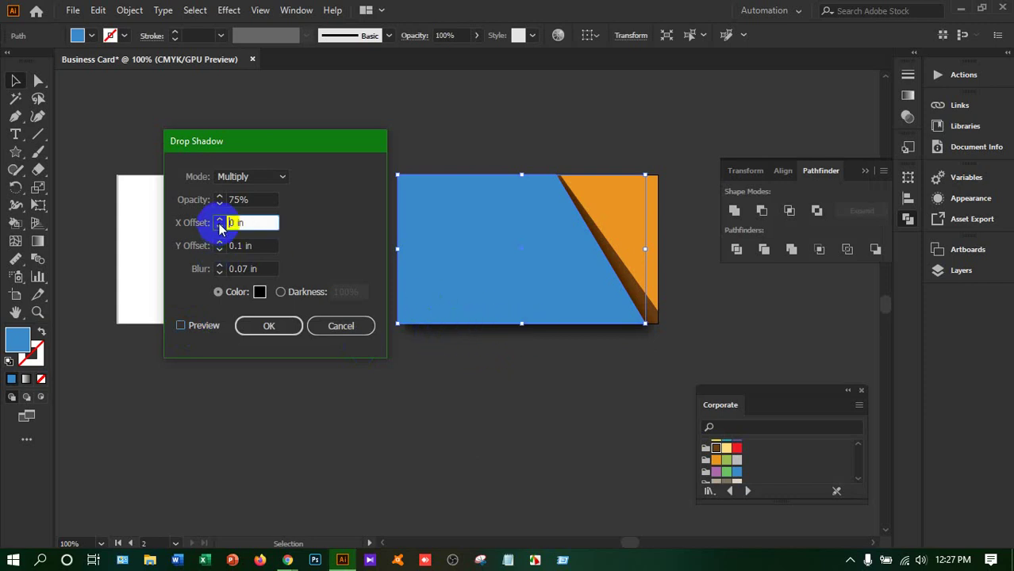
mouse_move(222, 229)
mouse_down()
mouse_move(242, 221)
mouse_move(214, 235)
mouse_up()
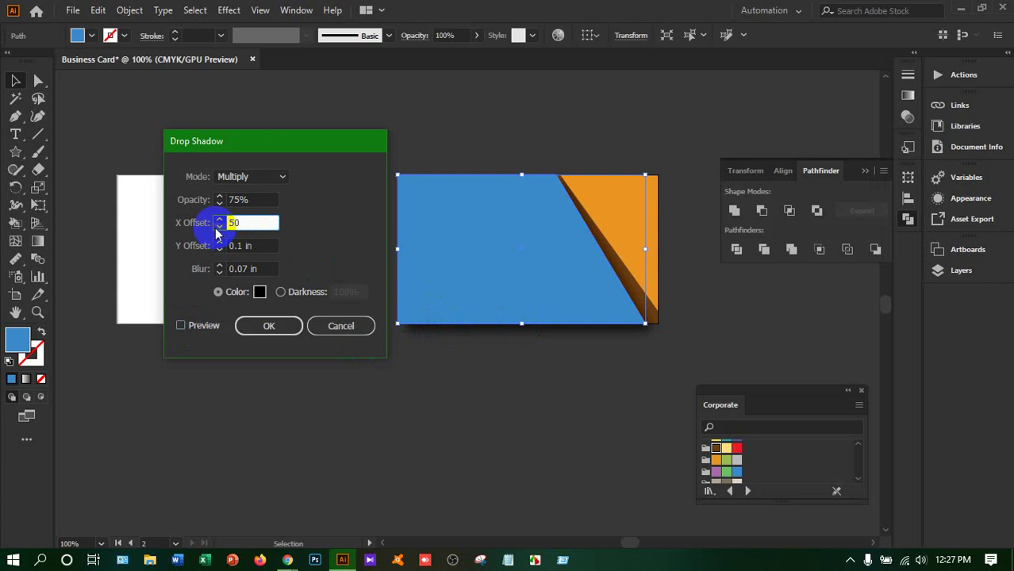
text(50)
click(181, 326)
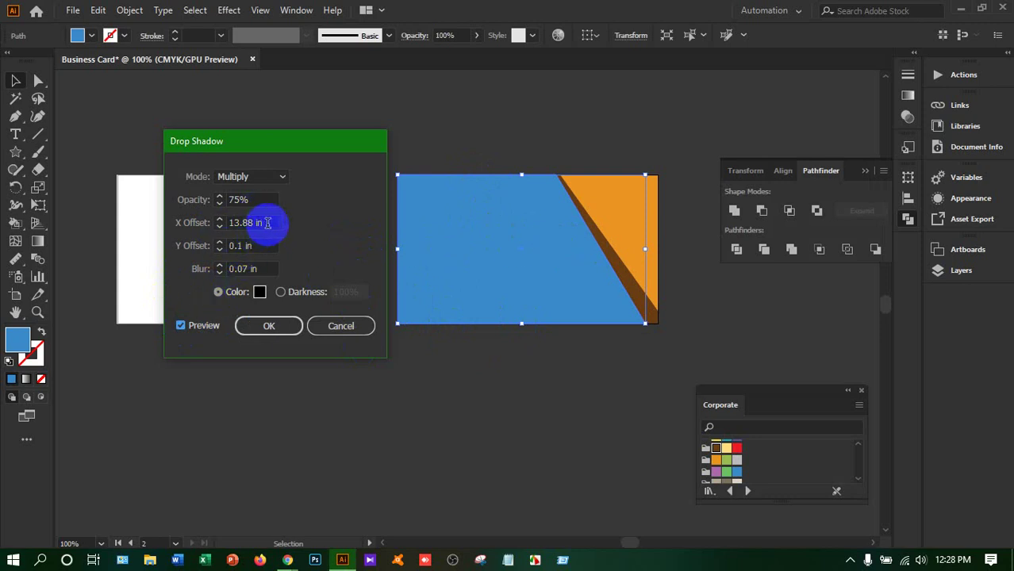
click(213, 223)
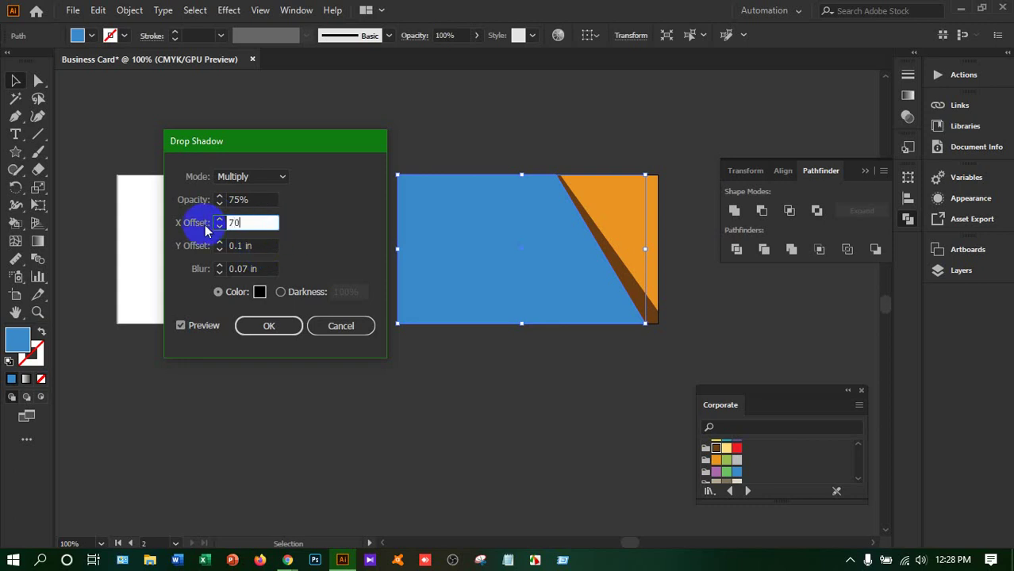
click(181, 327)
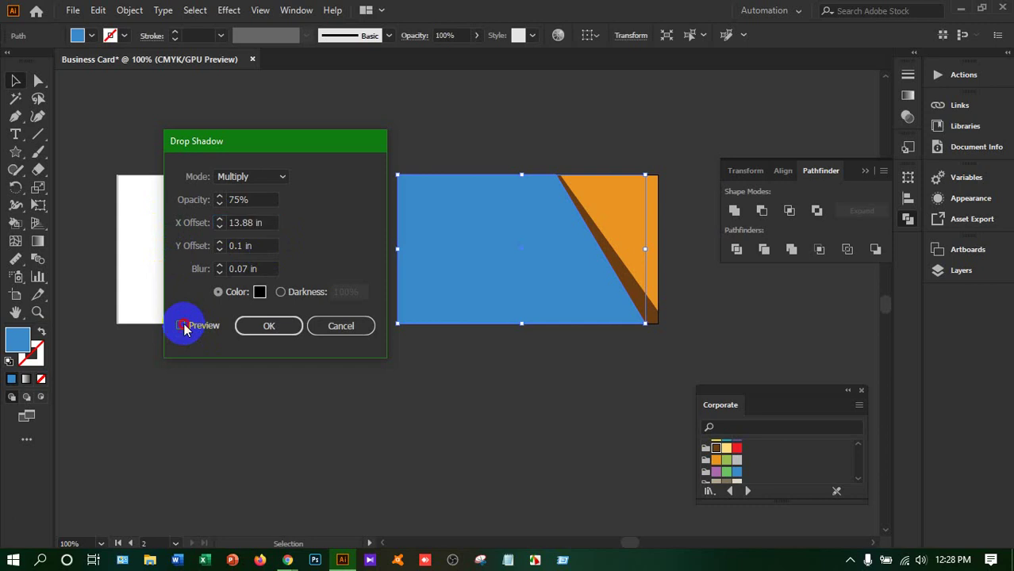
click(181, 326)
click(225, 223)
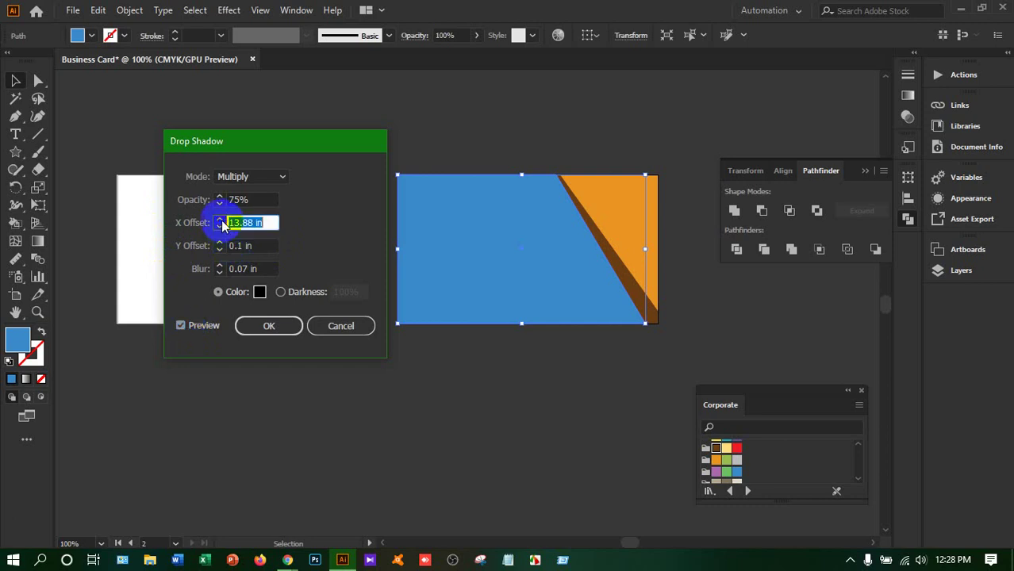
click(340, 325)
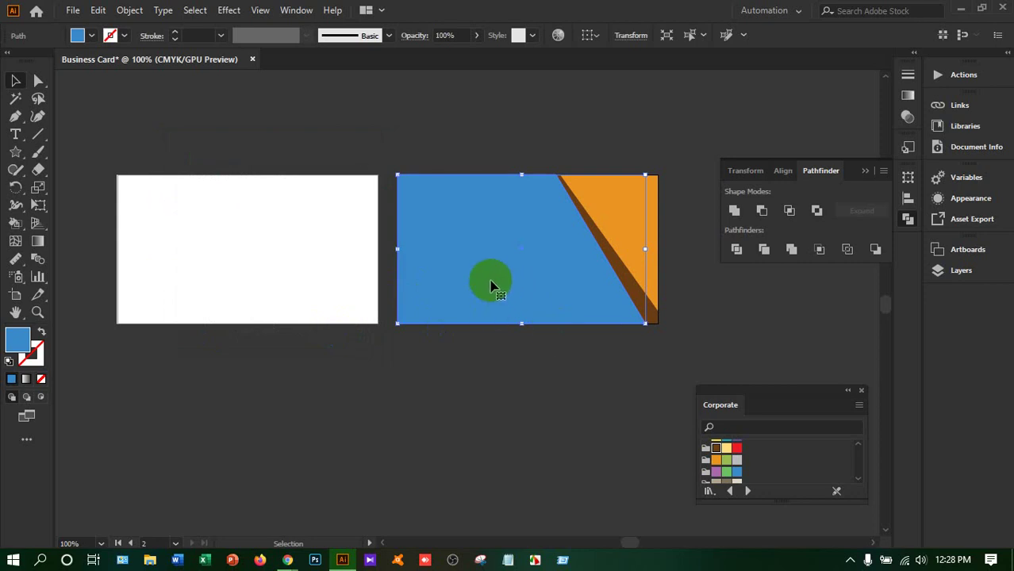
Preview a Drop Shadow on the blue panel and increase its vertical offset.
click(227, 10)
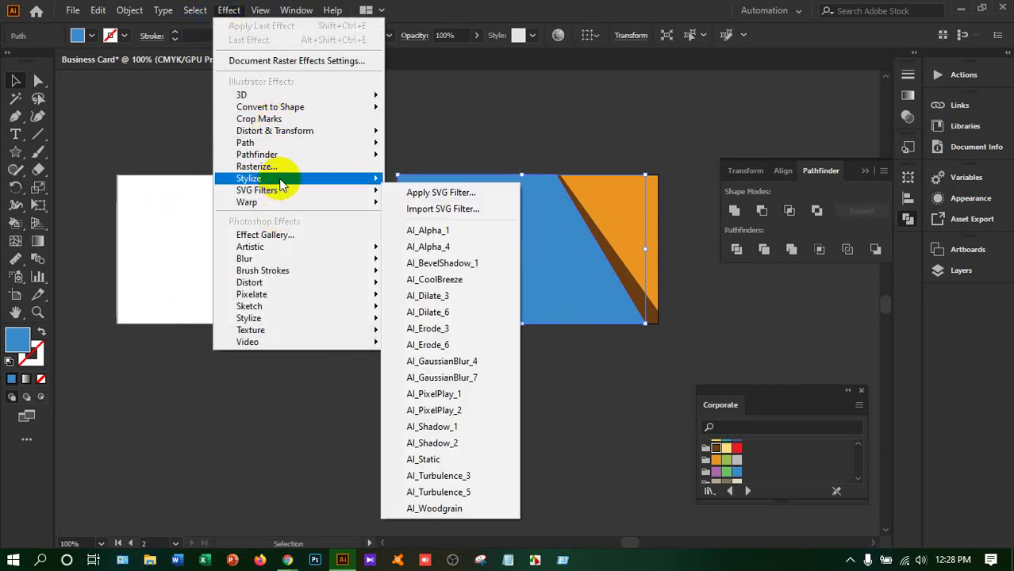
mouse_move(364, 178)
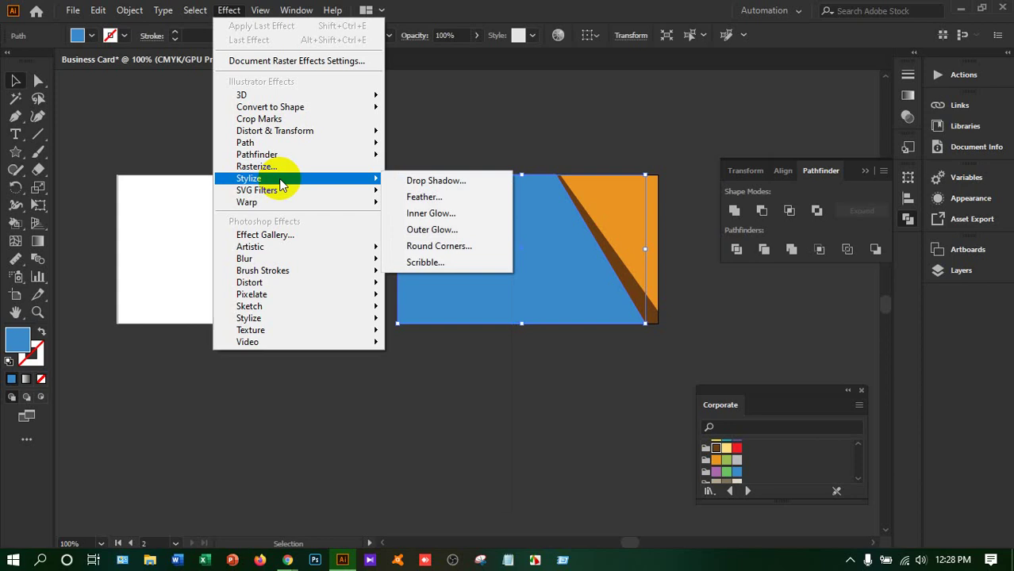
click(453, 181)
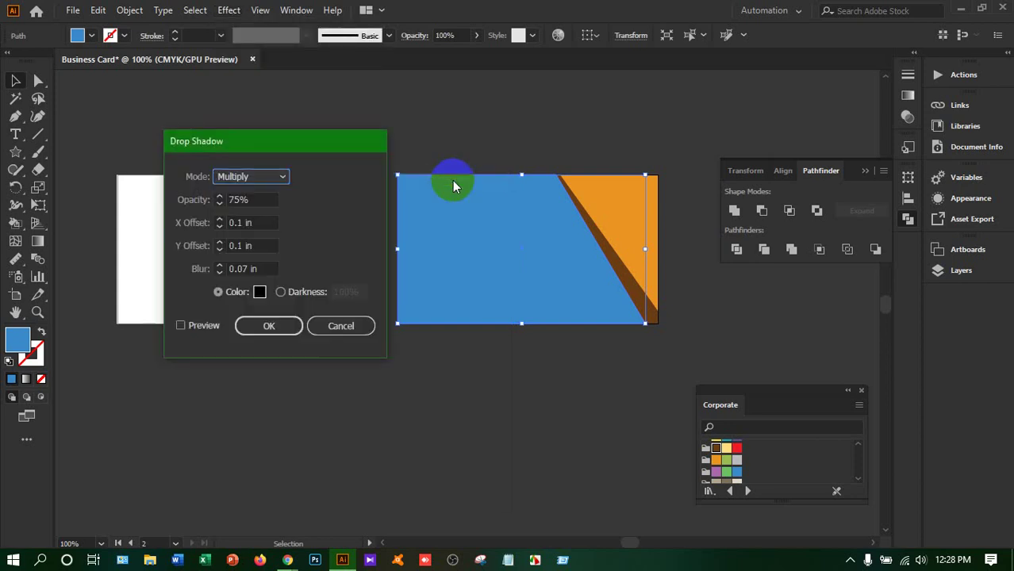
click(181, 326)
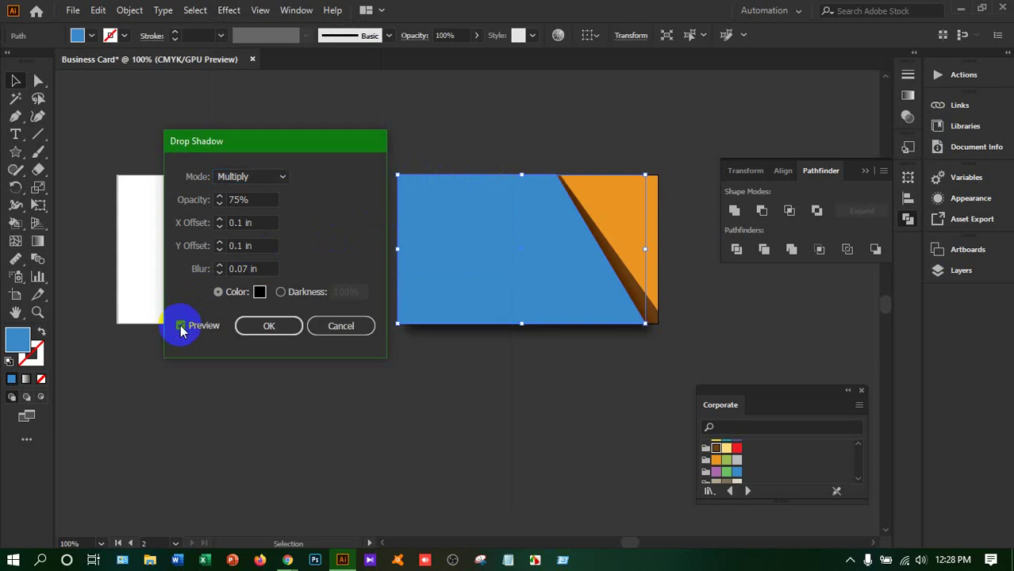
click(222, 246)
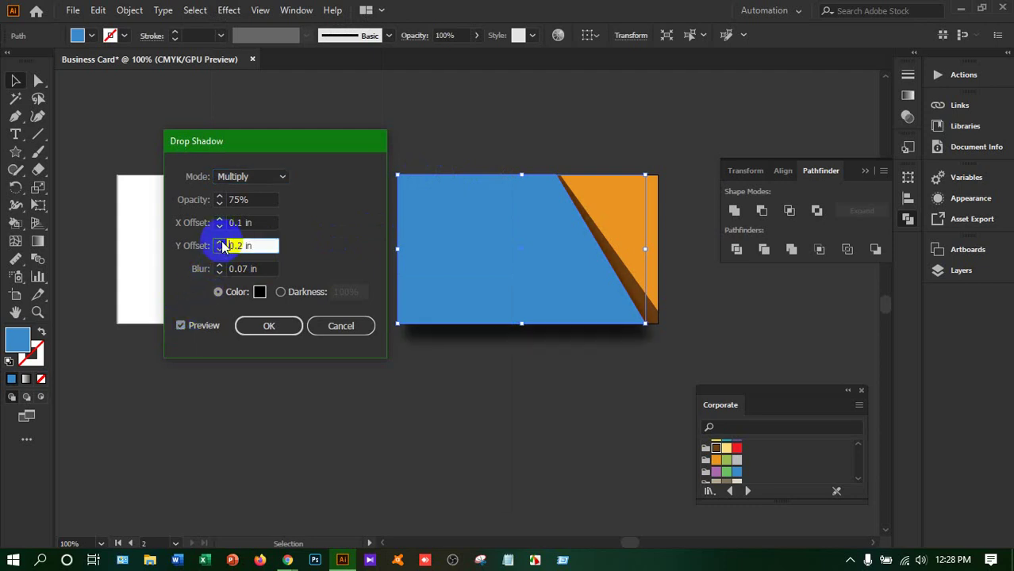
click(222, 246)
click(222, 246)
click(223, 246)
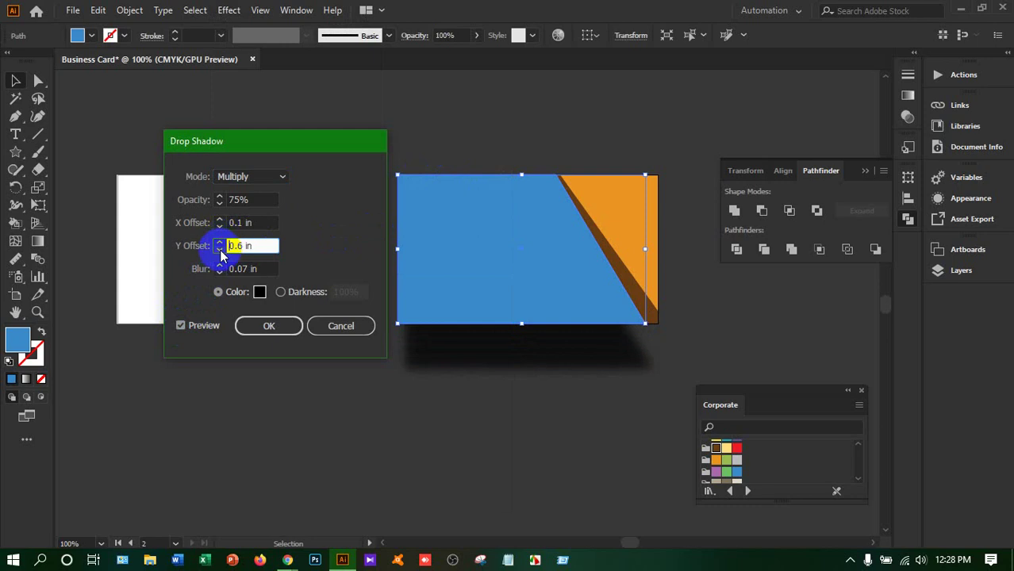
Return the shadow's Y offset to 0 in and X offset to 0.1 in, then cancel.
click(221, 250)
click(221, 250)
click(221, 250)
click(220, 250)
click(221, 250)
click(221, 250)
click(220, 250)
click(221, 250)
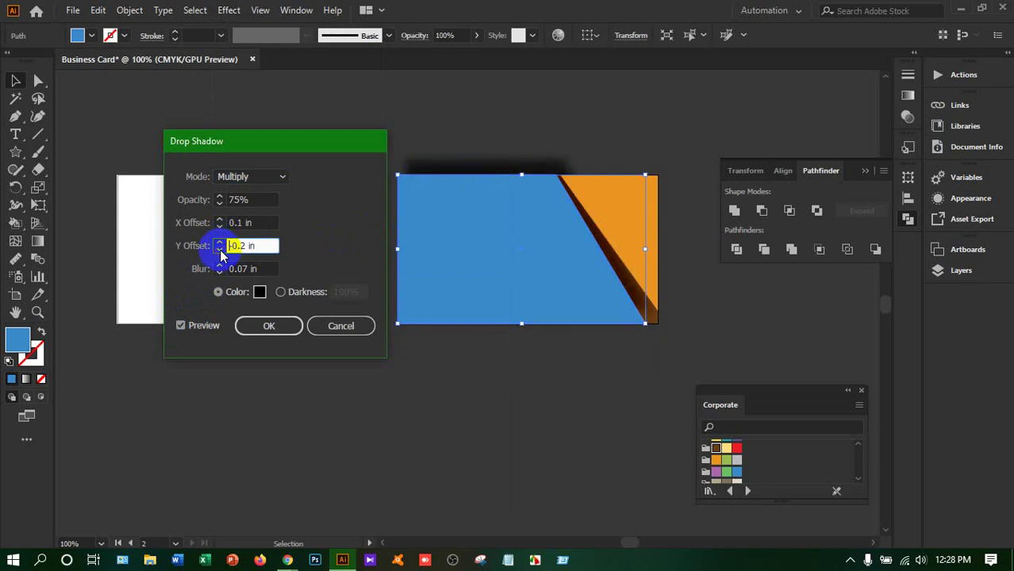
click(221, 244)
click(221, 244)
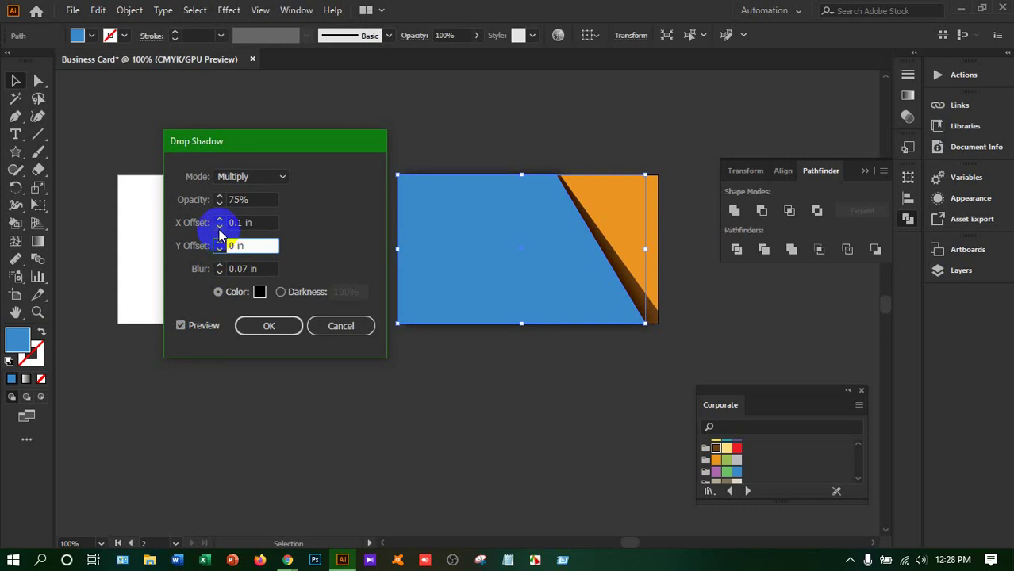
click(221, 227)
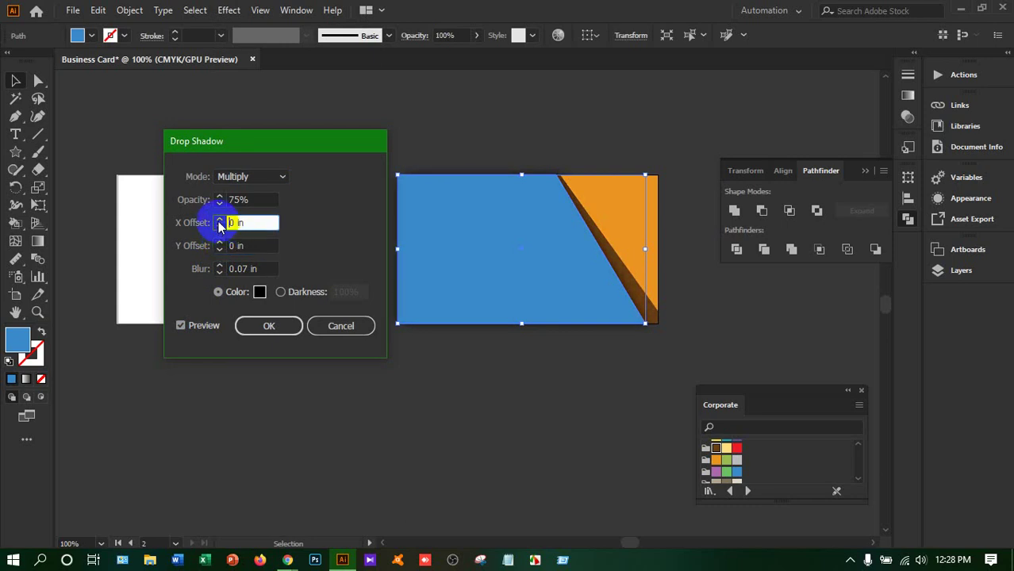
click(221, 222)
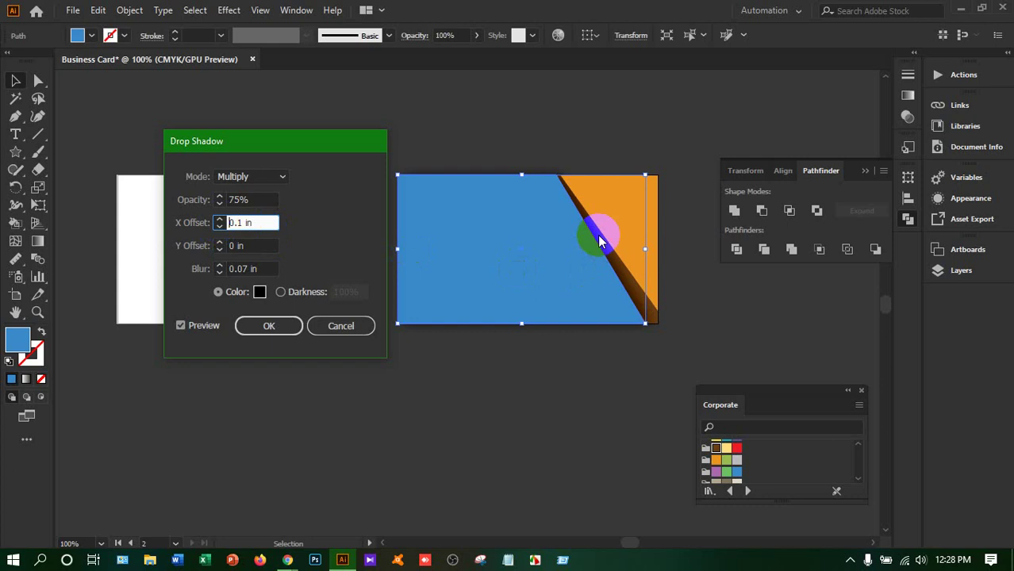
click(339, 326)
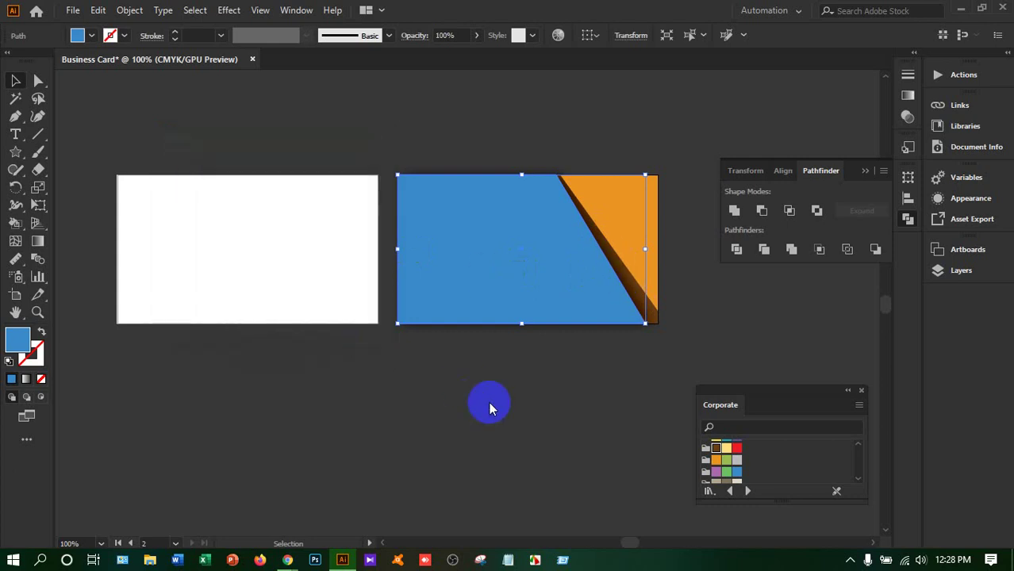
Draw a rectangle over the left part of the front card.
click(15, 117)
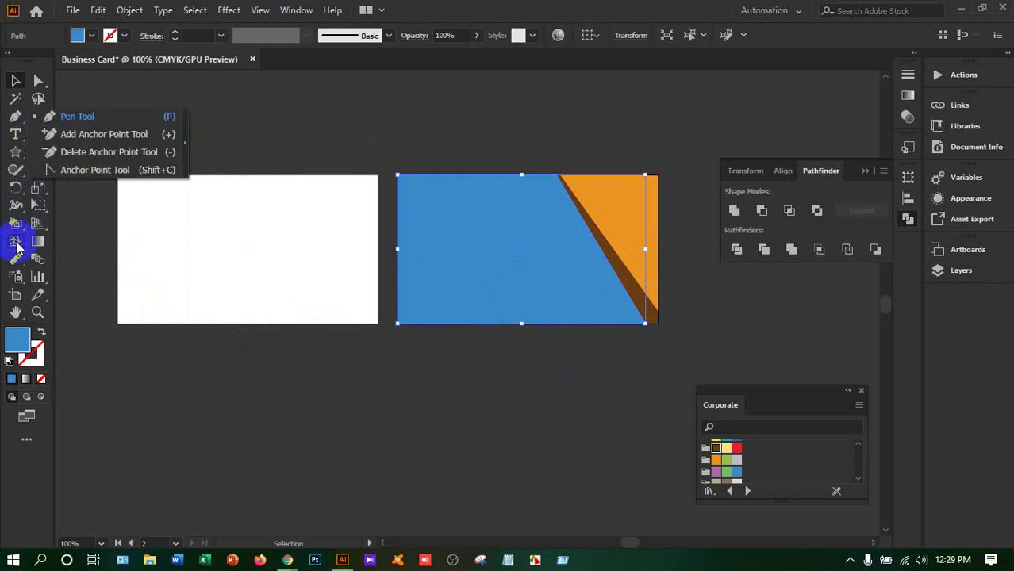
click(16, 152)
click(50, 151)
click(121, 183)
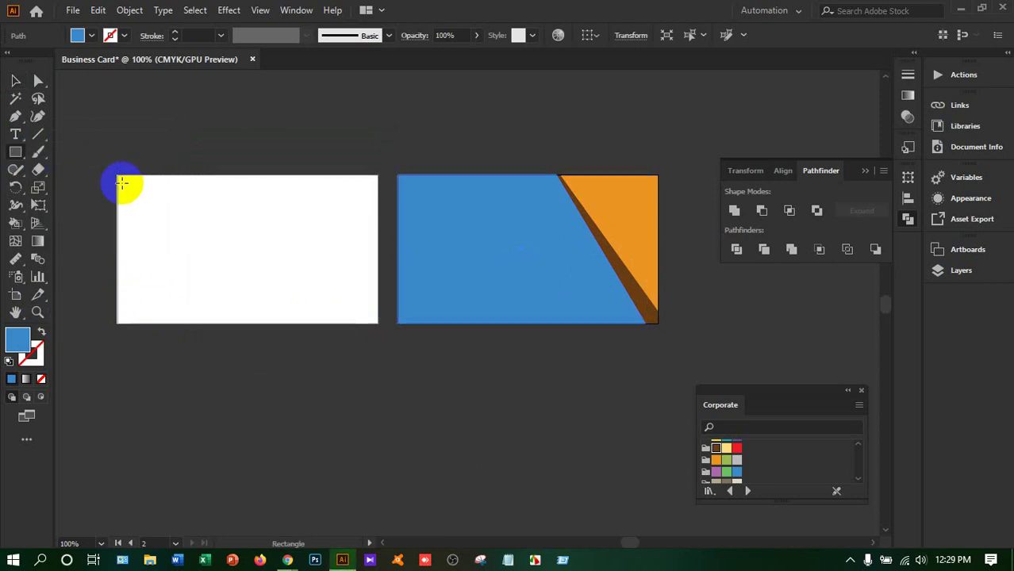
drag(119, 182, 275, 322)
click(15, 81)
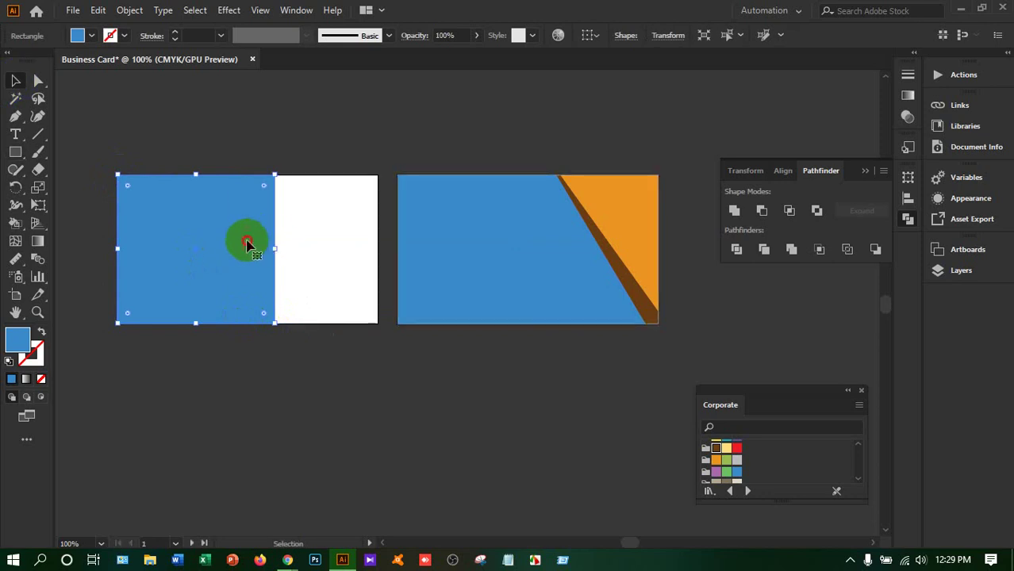
Copy the blue rectangle slightly right, fill the copy light grey and place it behind.
mouse_move(219, 263)
mouse_down()
mouse_move(234, 255)
mouse_move(217, 258)
mouse_up()
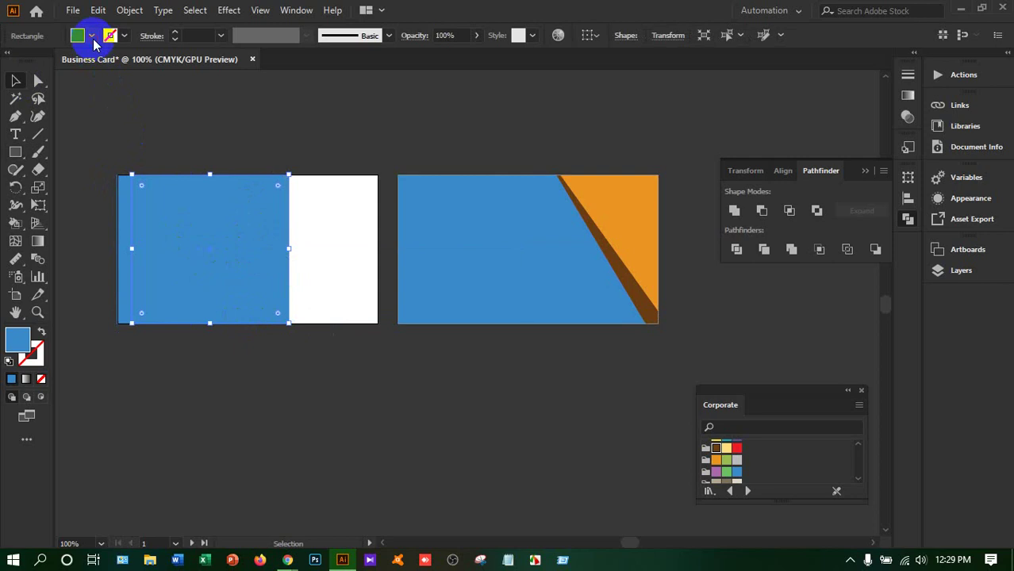
click(91, 35)
click(117, 104)
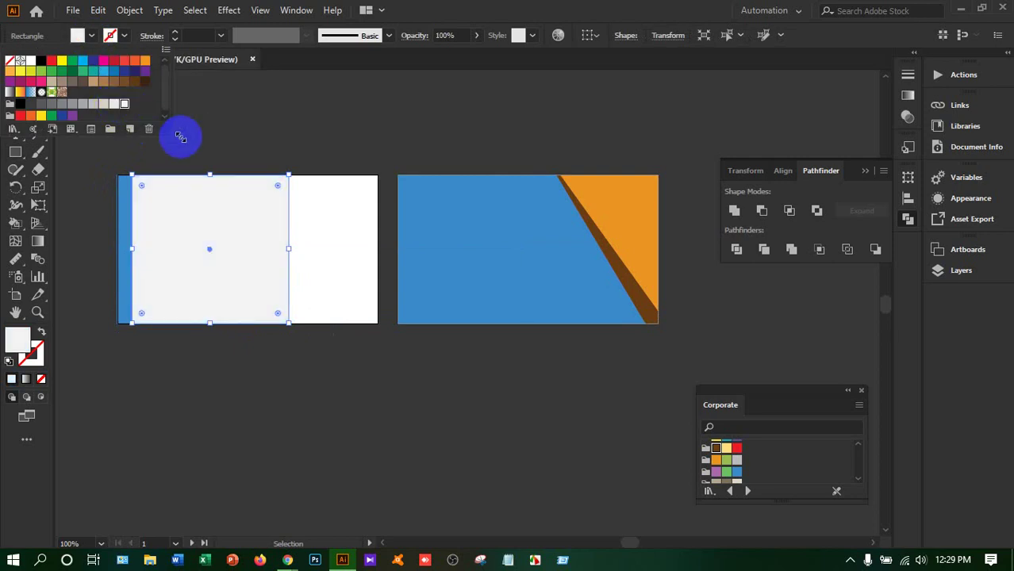
click(154, 140)
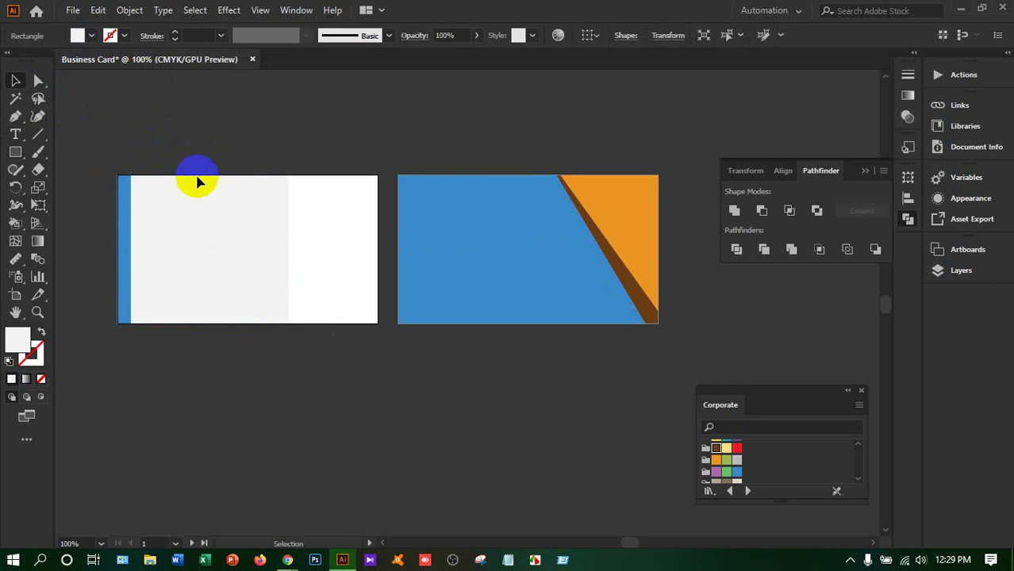
click(208, 254)
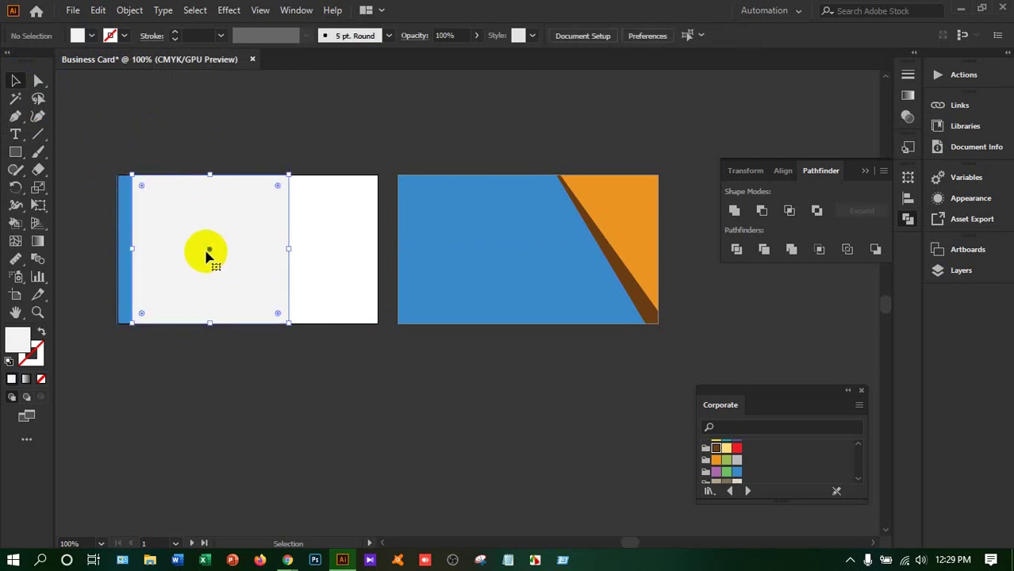
ctrl+click(208, 256)
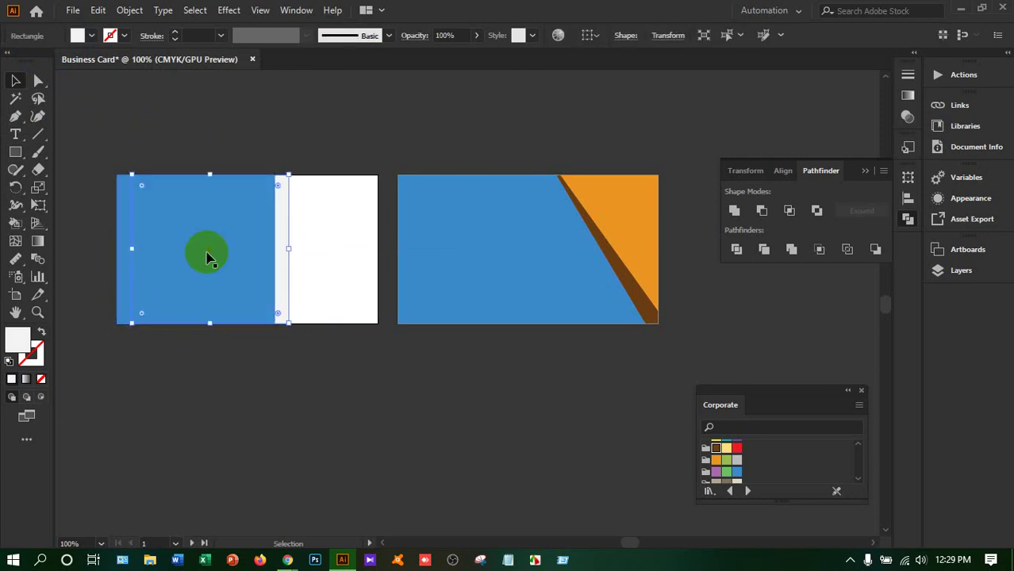
click(300, 159)
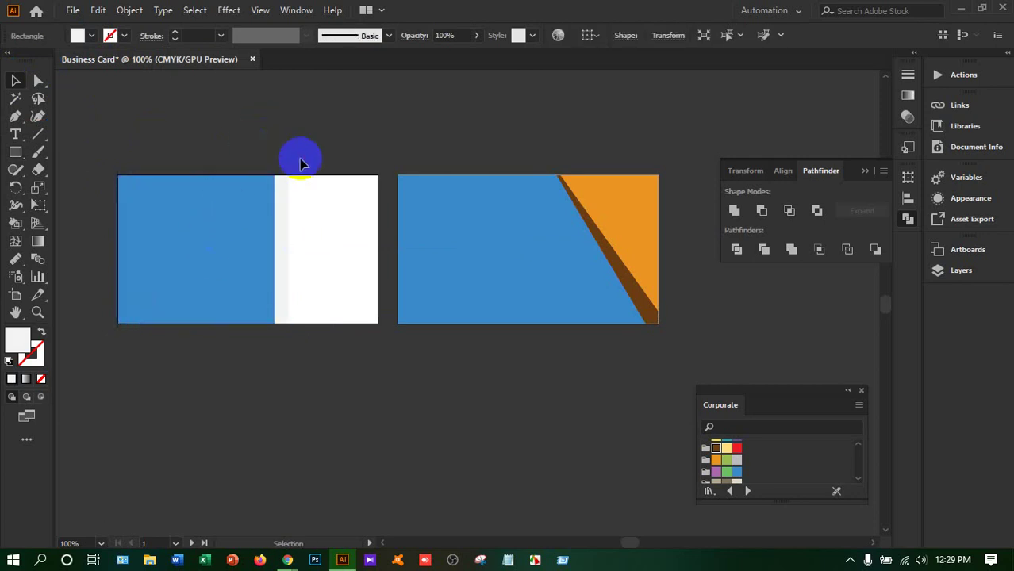
Reselect the rectangle beside the strip and apply a light grey fill to the strip.
click(300, 274)
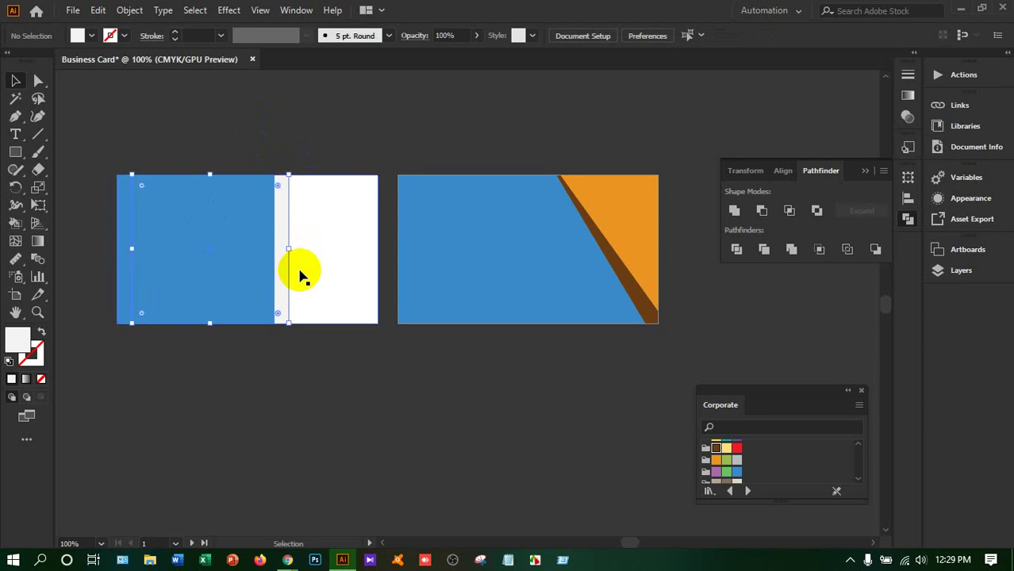
click(300, 274)
click(300, 274)
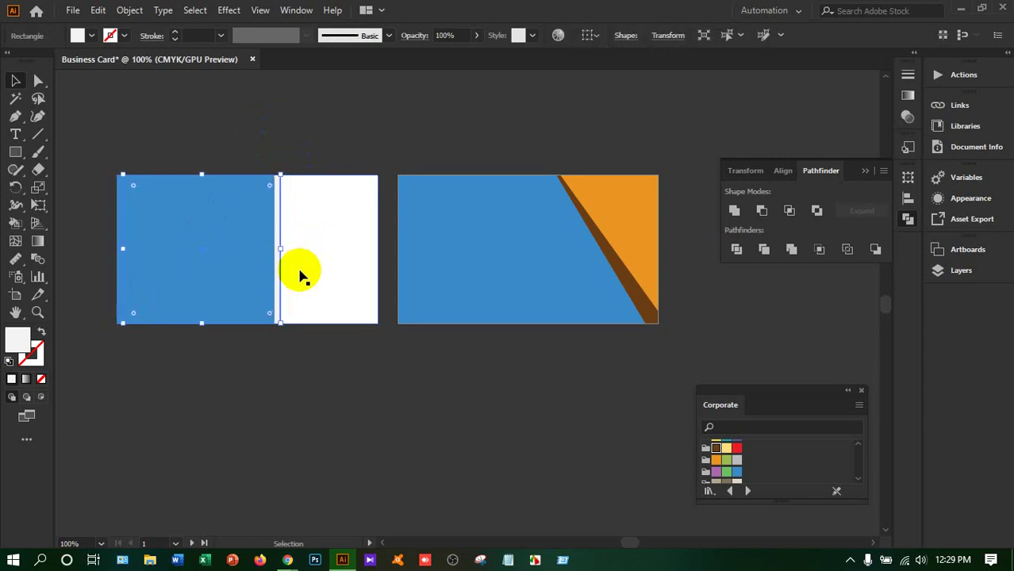
click(93, 37)
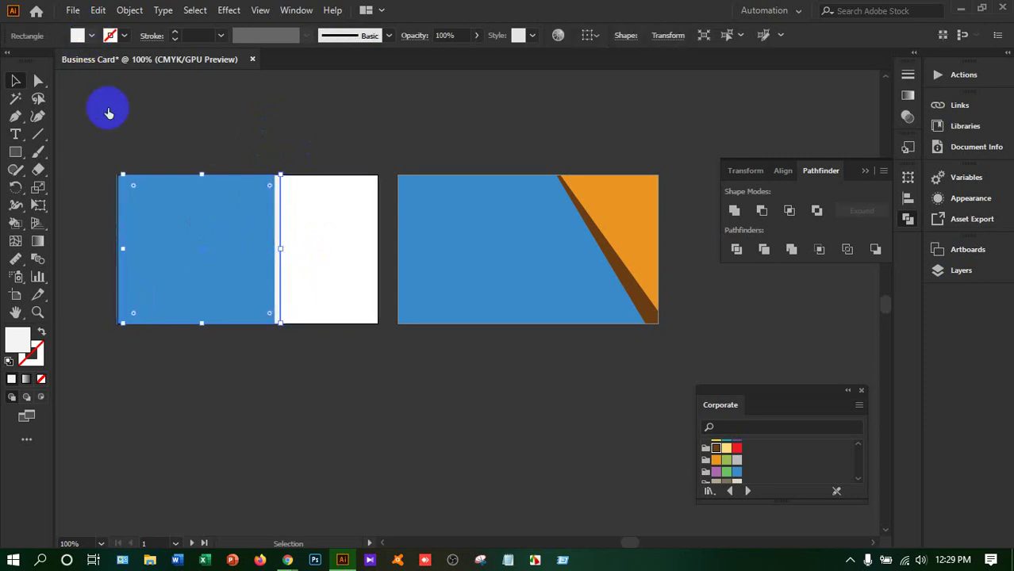
click(109, 118)
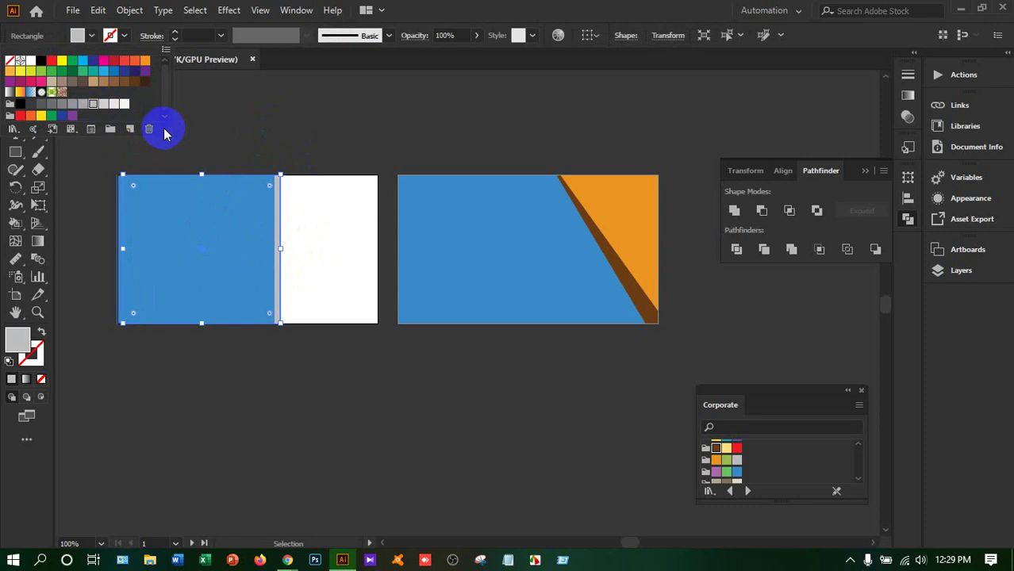
click(203, 152)
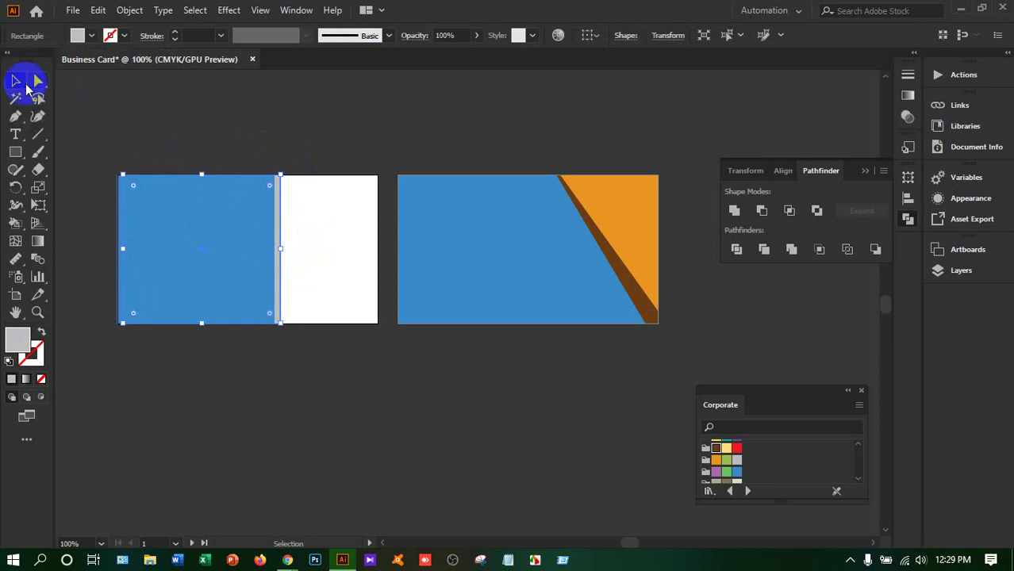
click(197, 145)
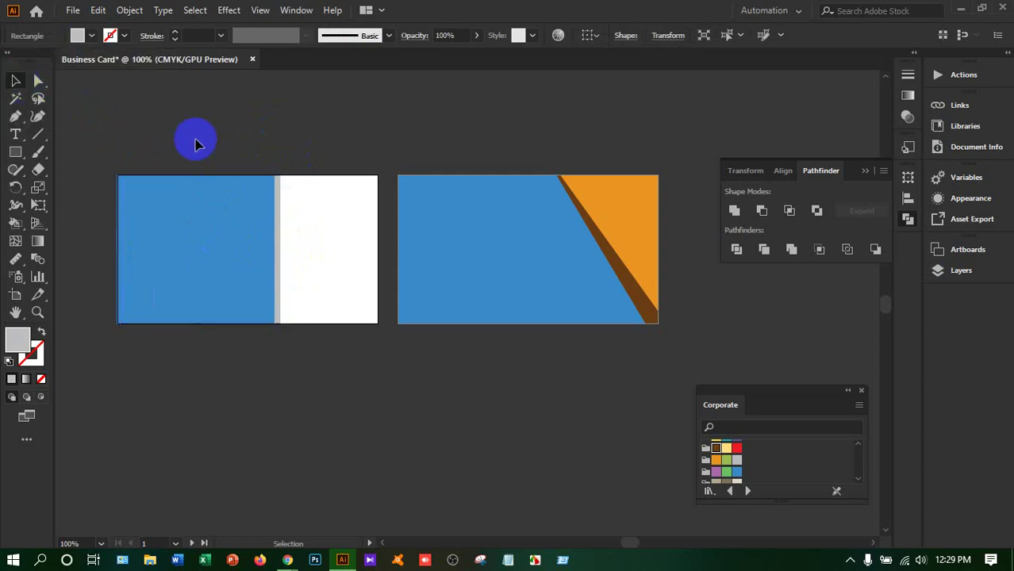
click(278, 240)
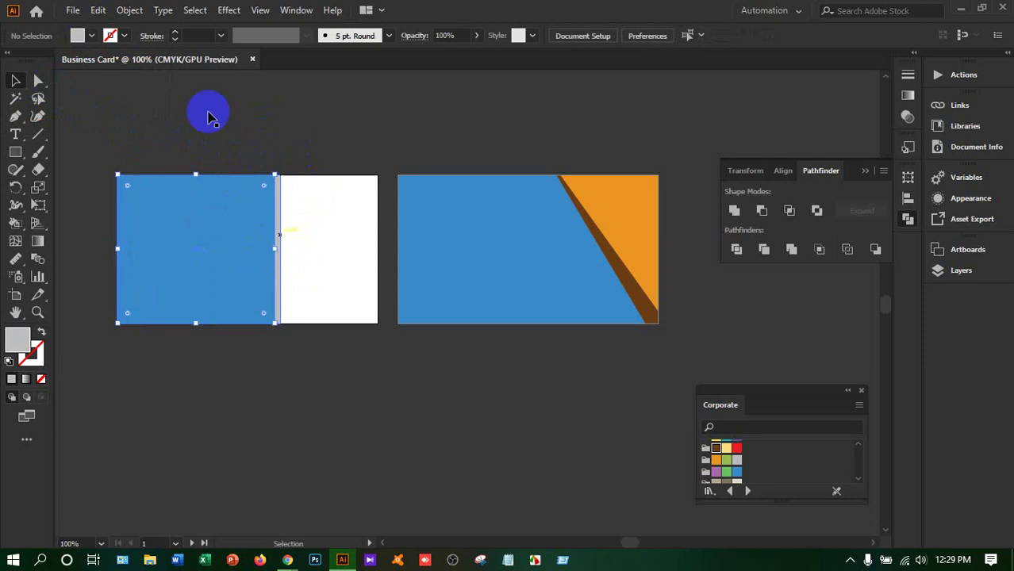
Preview a 10-pixel Gaussian Blur on the blue rectangle, then cancel it.
click(229, 11)
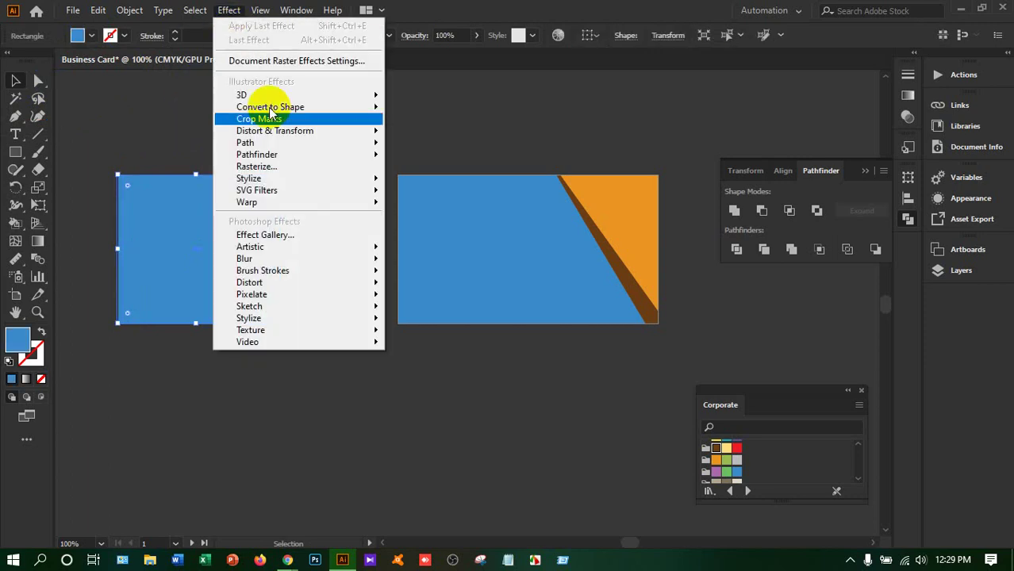
mouse_move(282, 190)
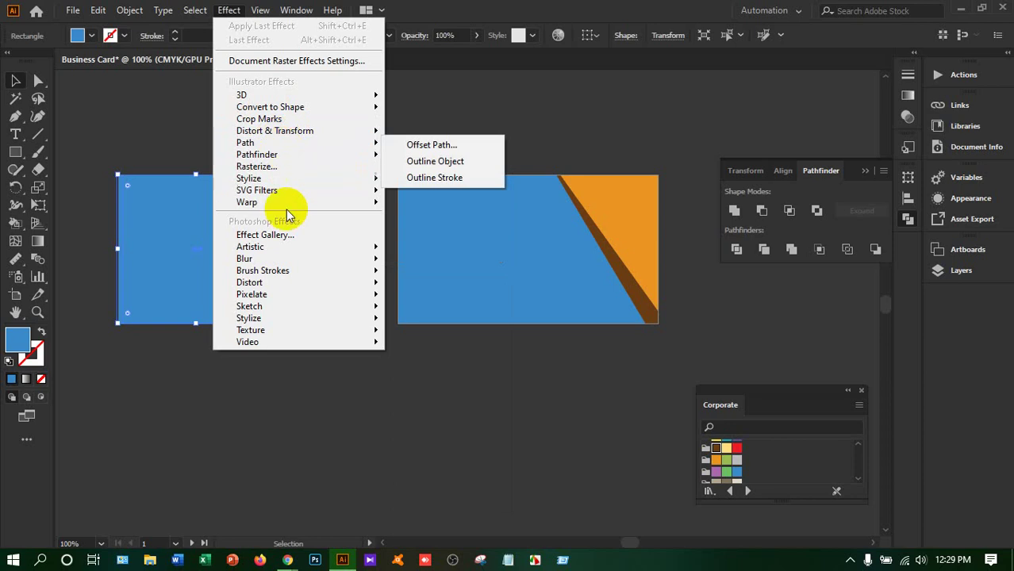
mouse_move(294, 263)
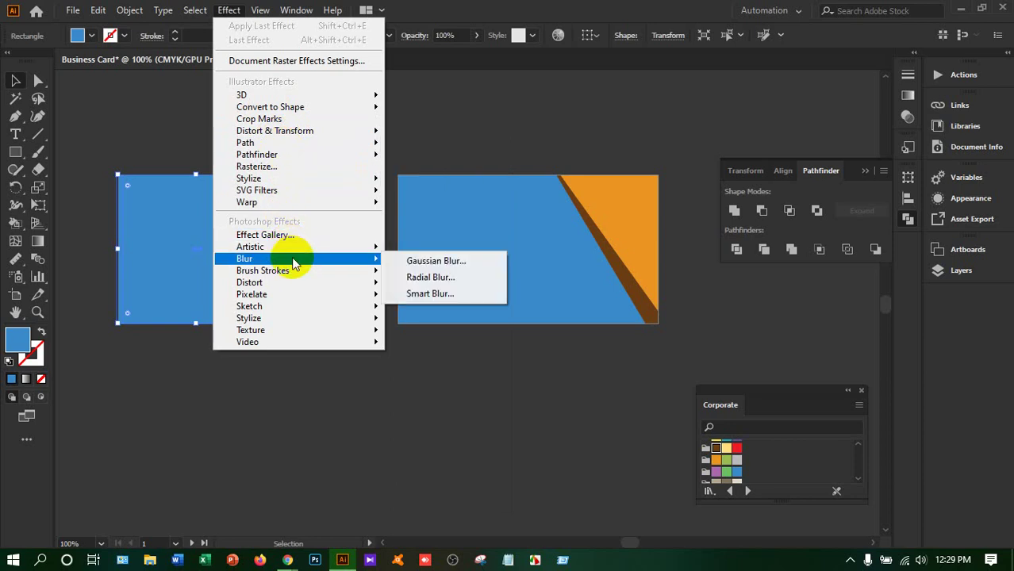
click(421, 263)
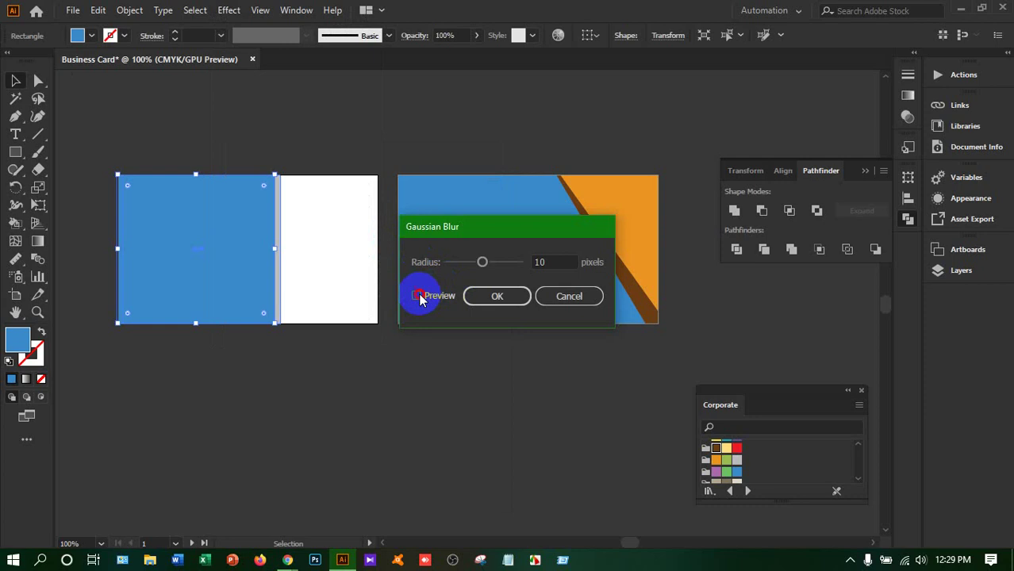
click(417, 296)
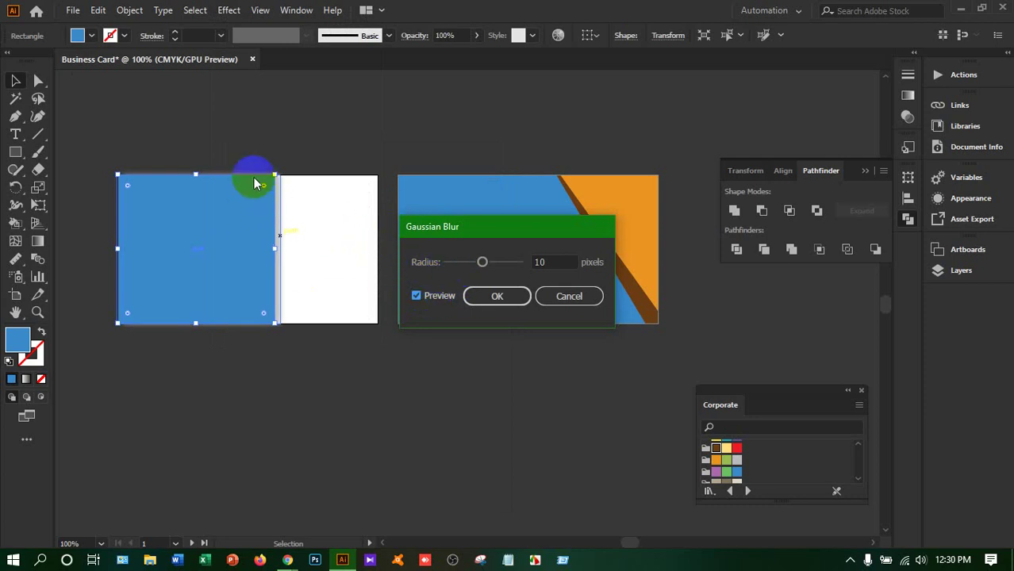
click(545, 302)
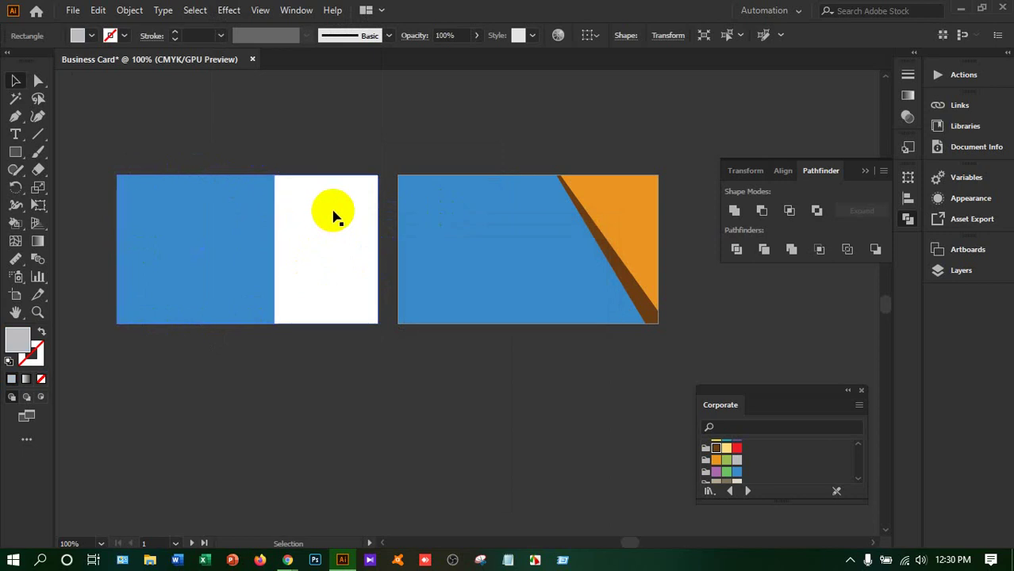
Send the blue rectangle behind the white one with Ctrl+Shift+[.
click(255, 236)
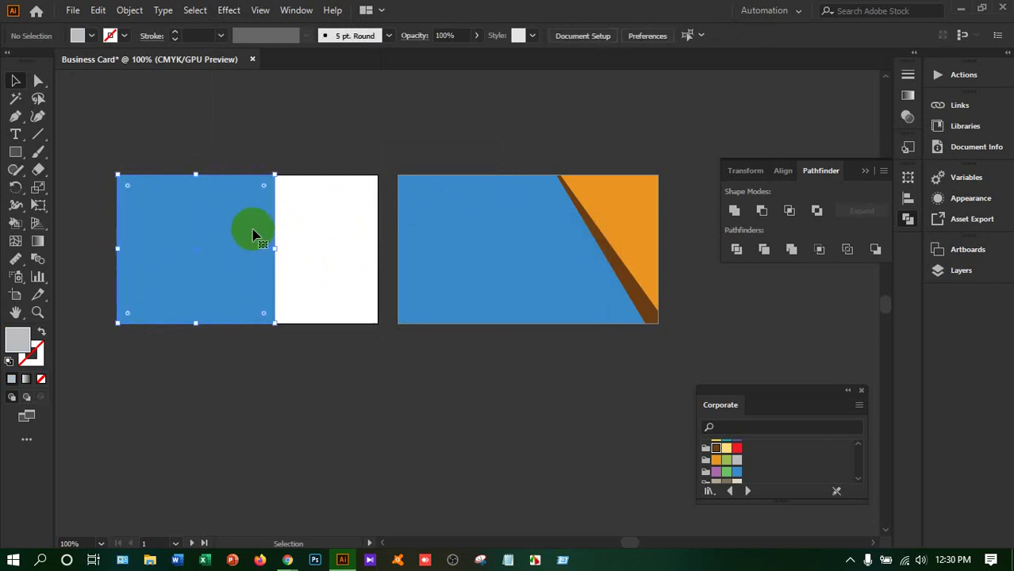
key(ctrl+shift+bracketleft)
click(253, 236)
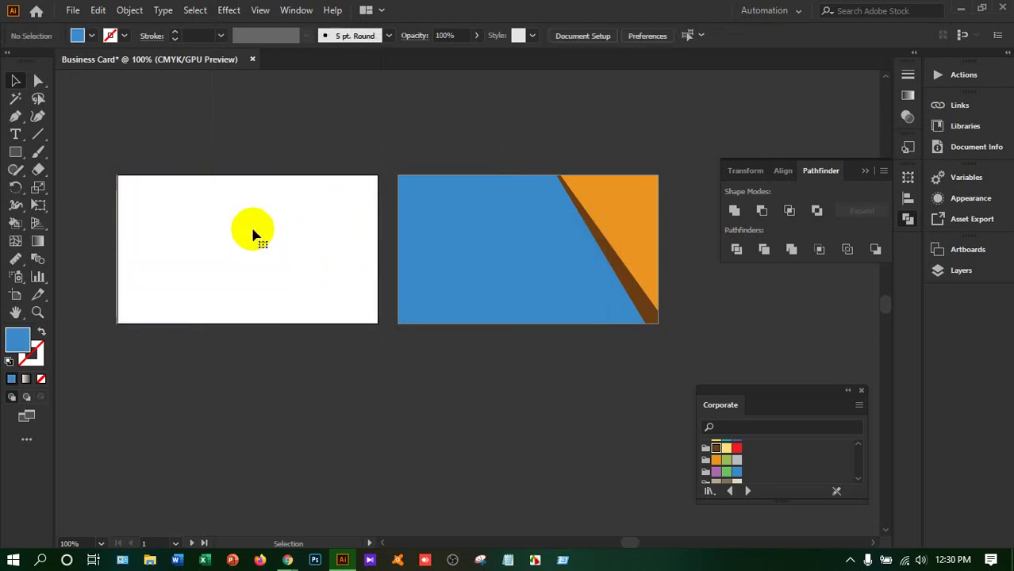
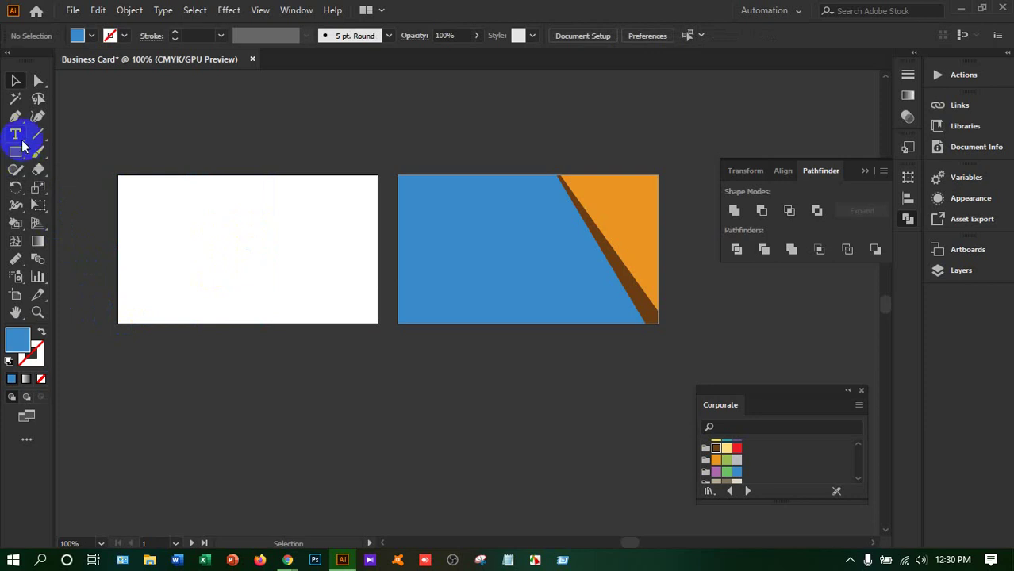
Draw a closed thin chevron with the Pen tool, peaking near the card's top and reaching below it.
click(15, 115)
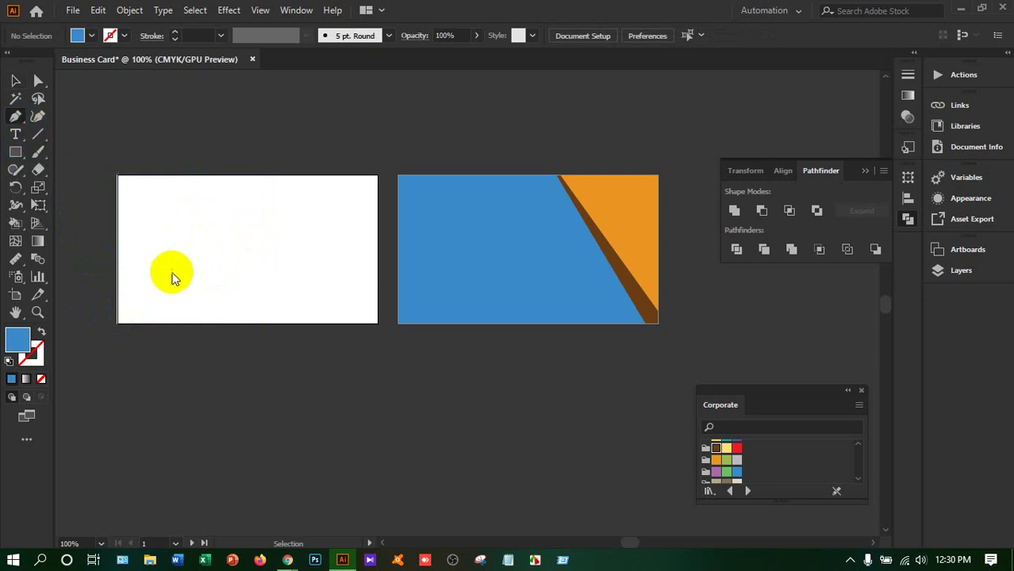
click(140, 284)
click(247, 171)
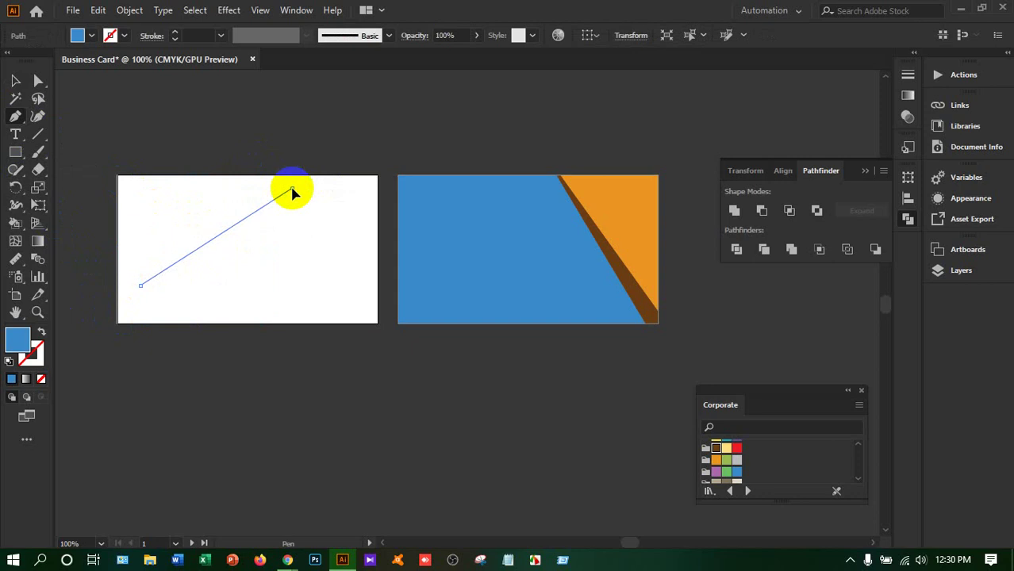
click(292, 190)
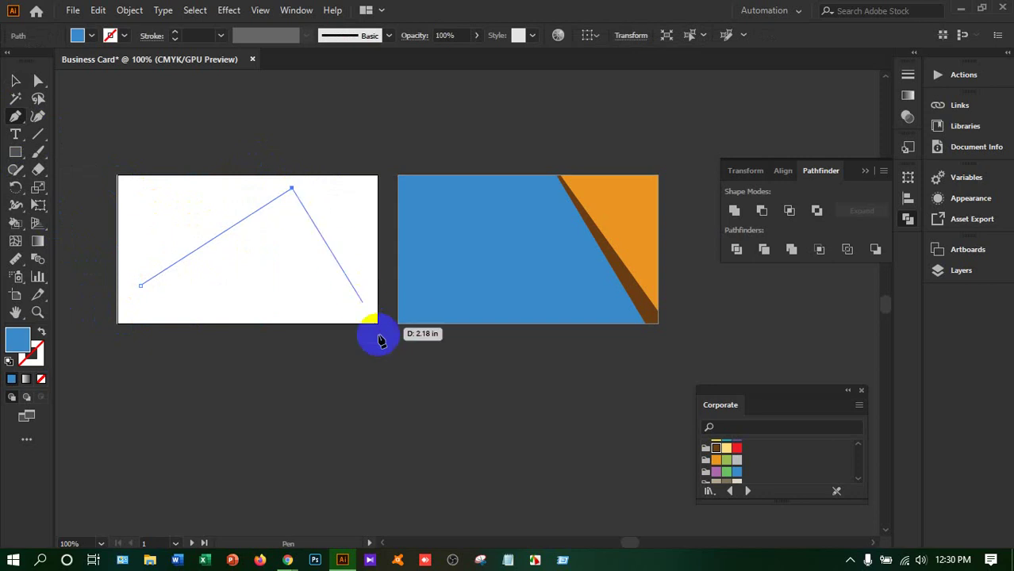
click(421, 384)
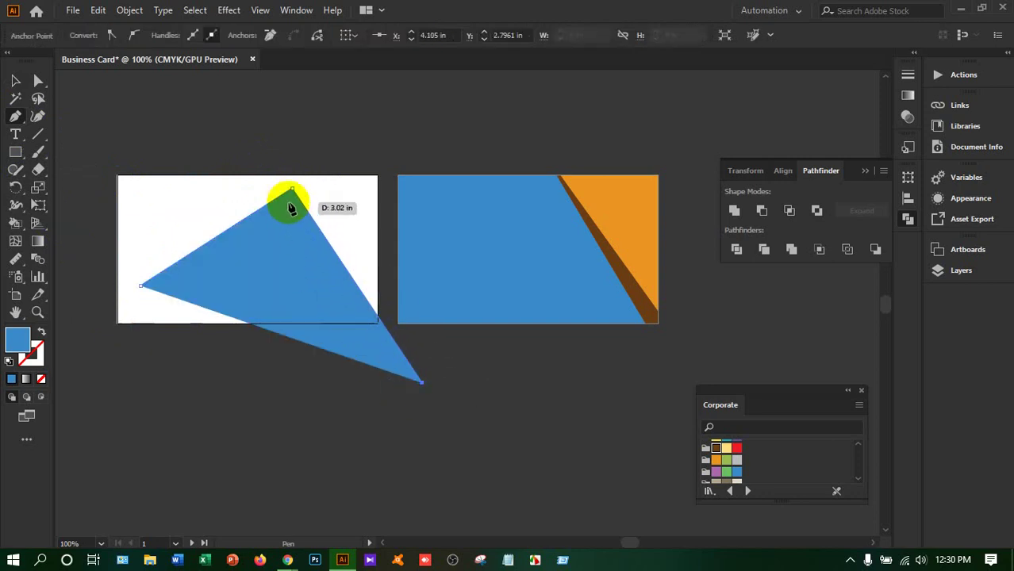
click(288, 217)
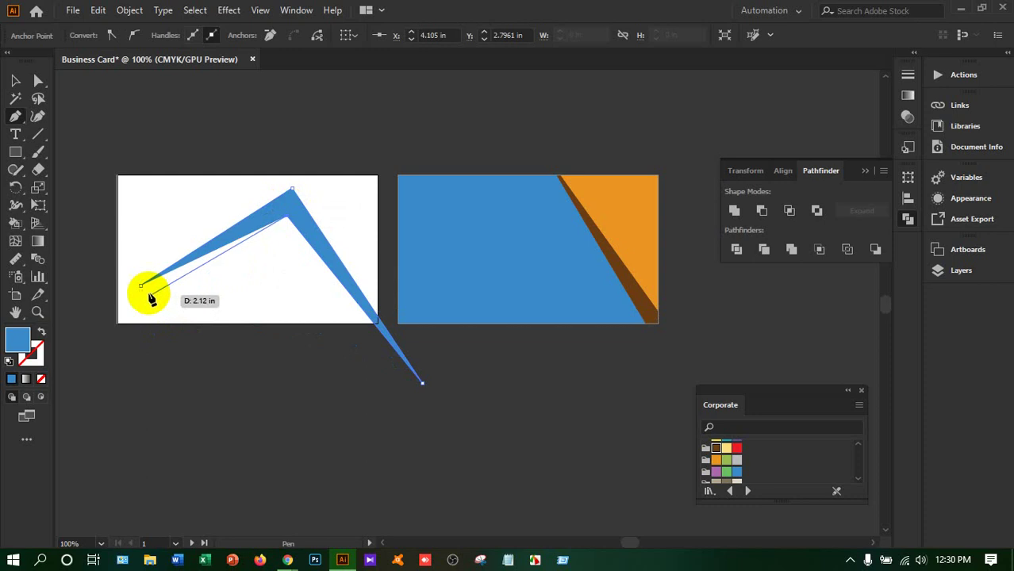
click(142, 287)
click(15, 81)
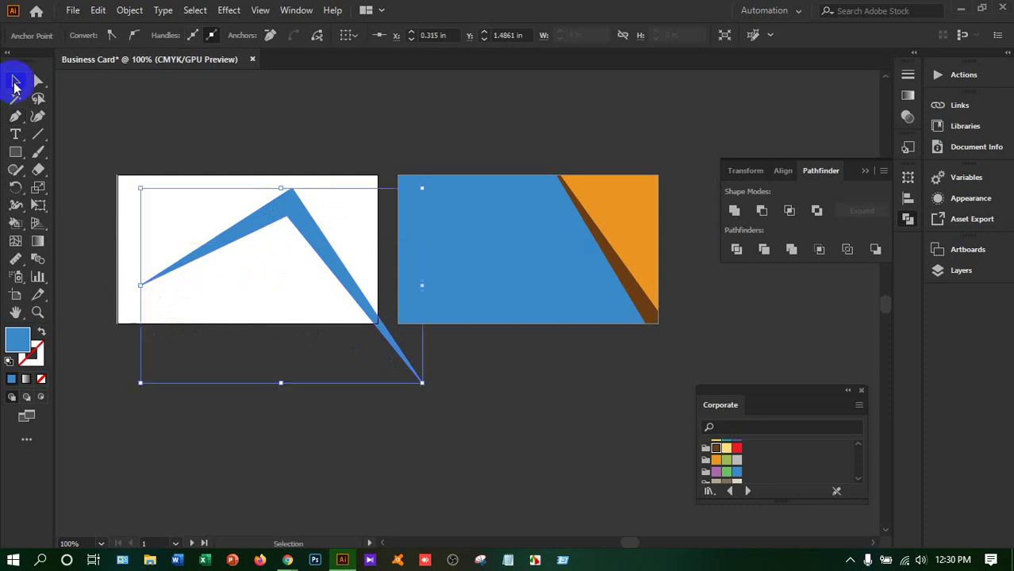
Shrink the chevron, duplicate it, and rotate the copy clockwise into place.
drag(410, 378, 273, 285)
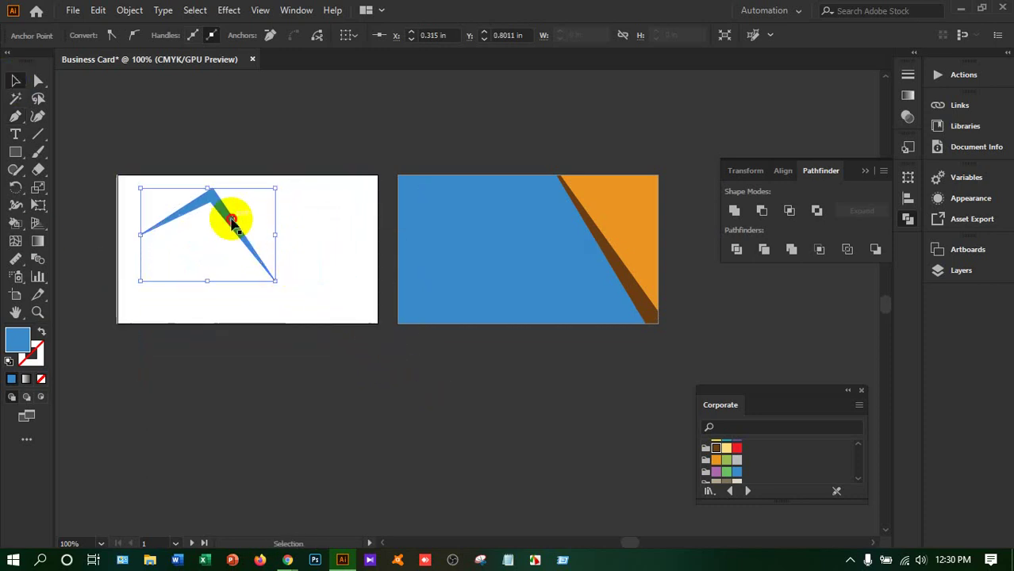
drag(232, 220, 299, 225)
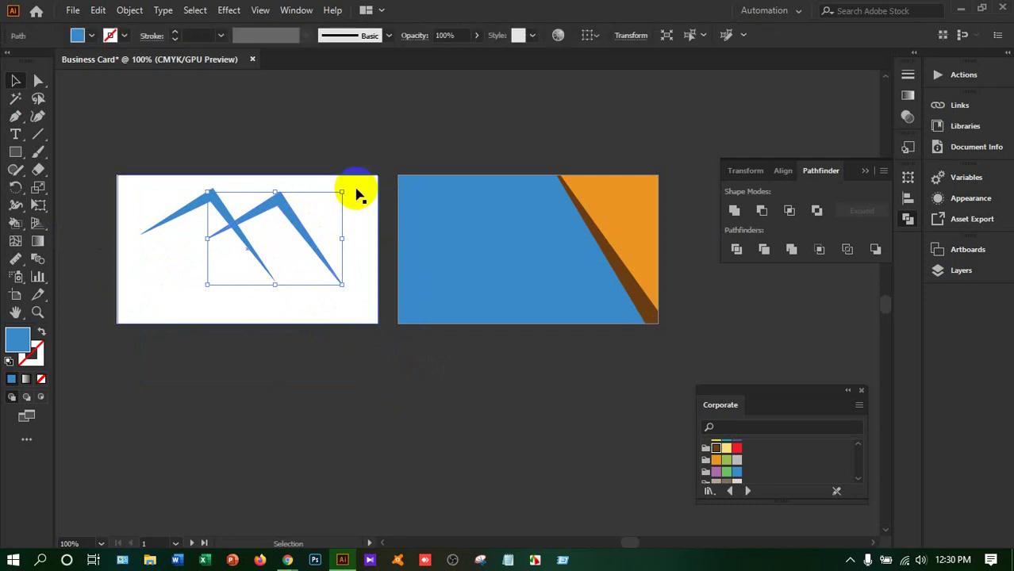
drag(348, 187, 224, 298)
click(265, 358)
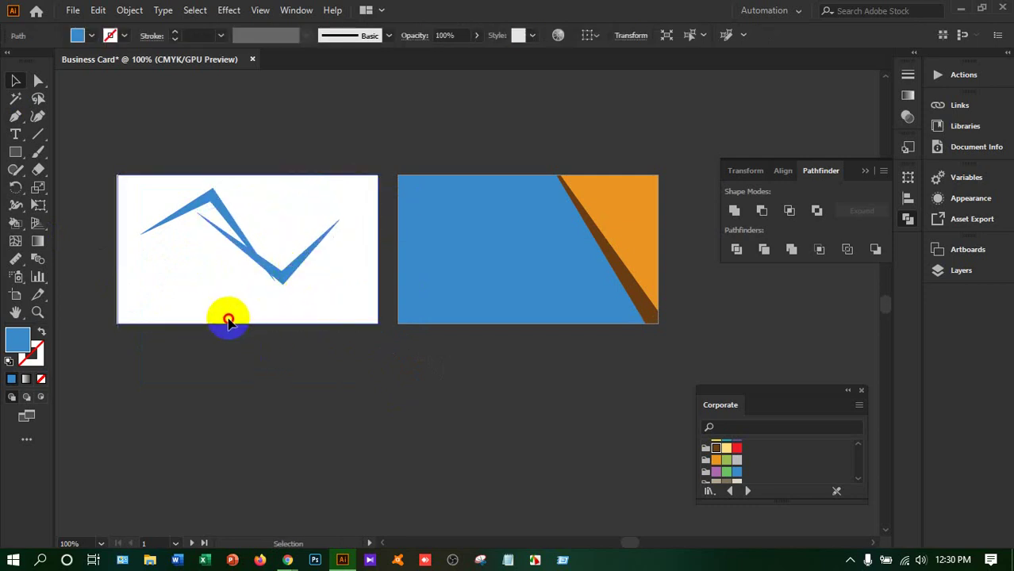
drag(278, 276, 260, 301)
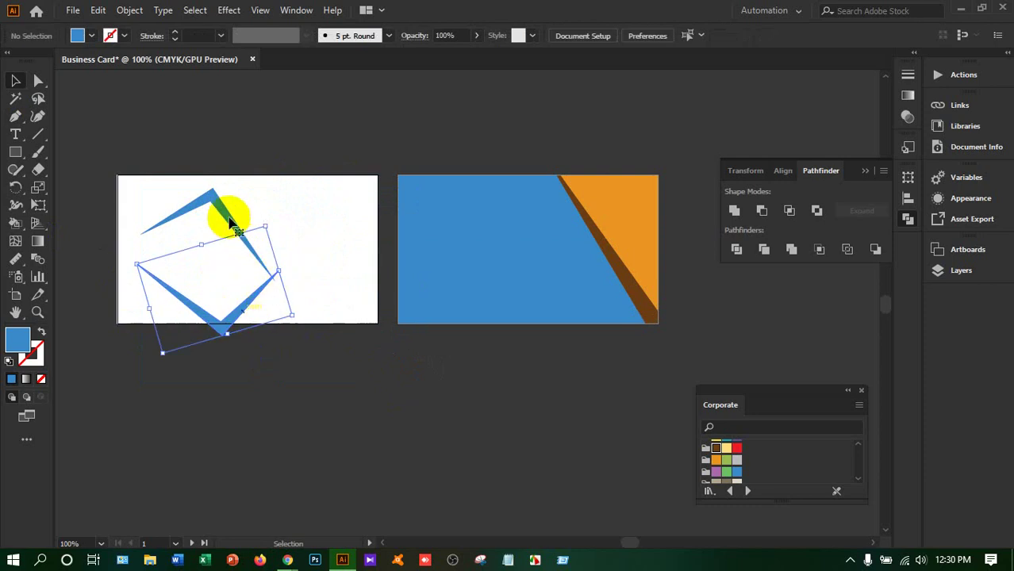
Position both chevrons facing each other as a diamond frame, undoing an accidental card move.
drag(226, 216, 293, 245)
click(158, 285)
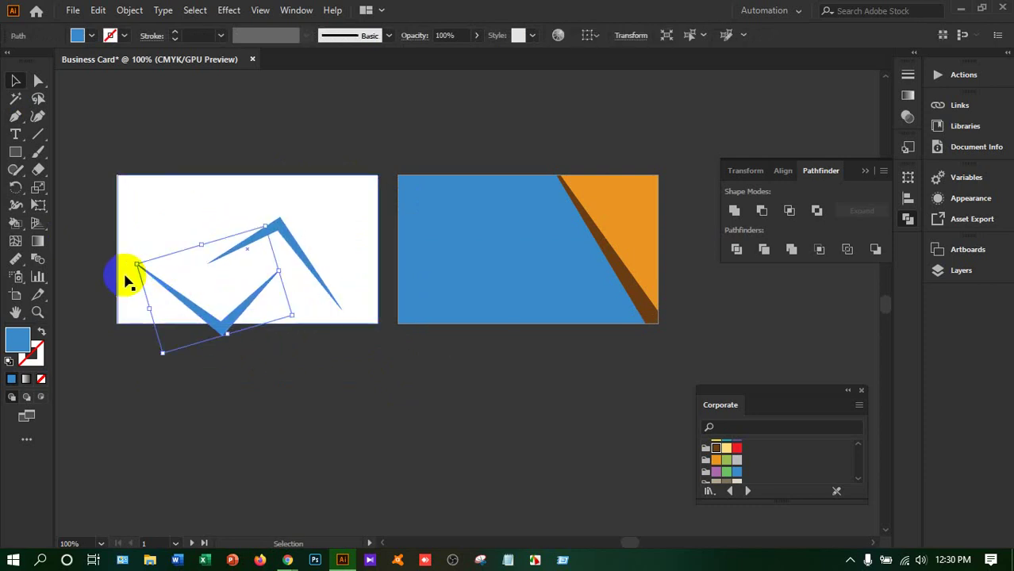
drag(128, 260, 144, 238)
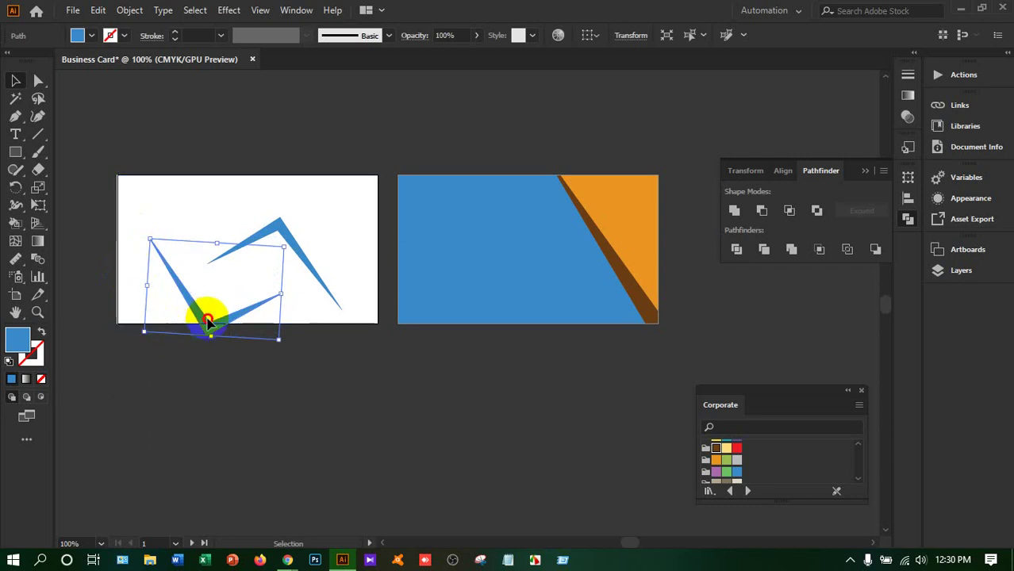
drag(209, 326, 238, 342)
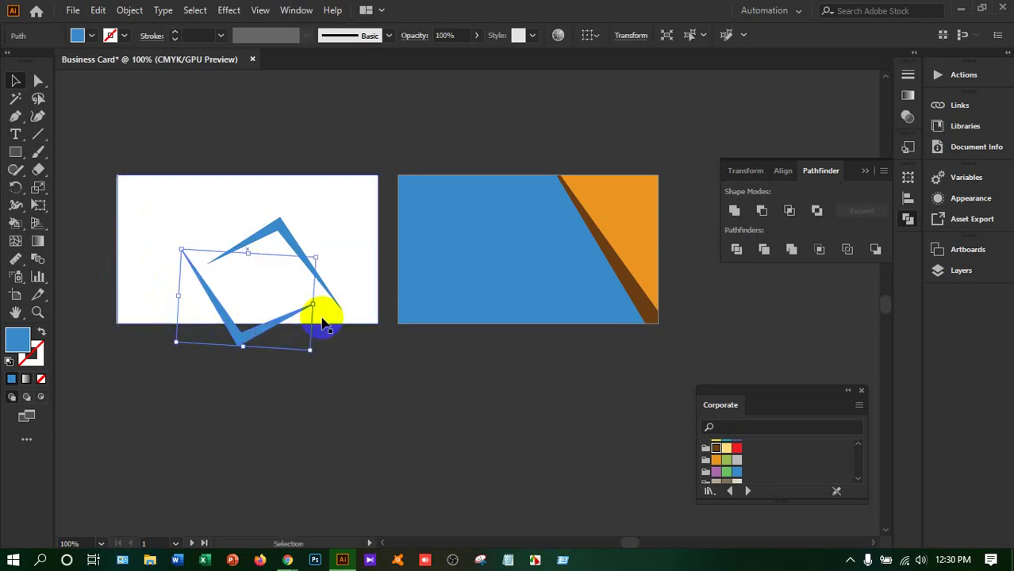
click(344, 380)
drag(185, 215, 445, 429)
key(ctrl+z)
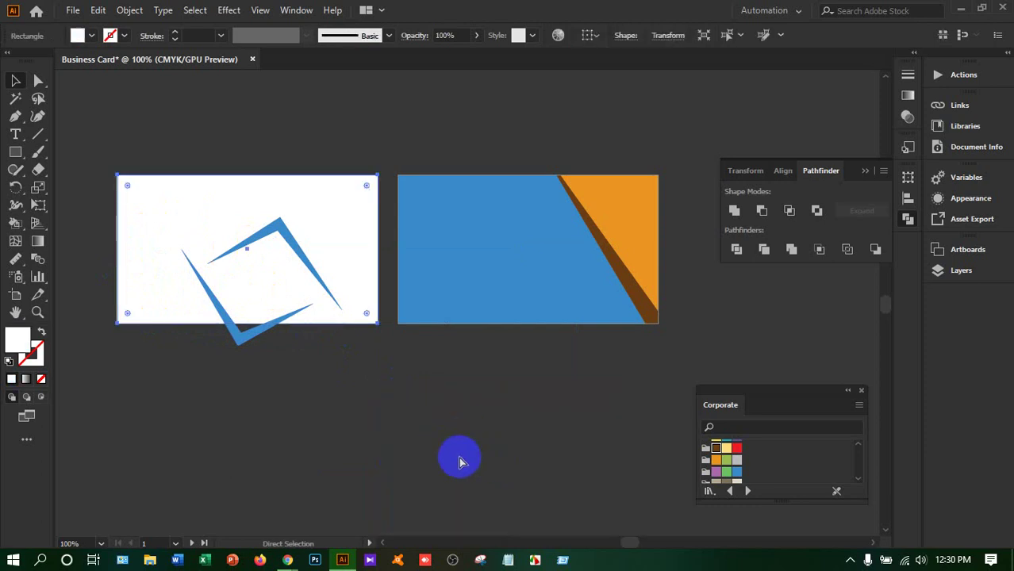
Move both chevrons up-left together and scale them down about their centre.
click(459, 462)
click(297, 251)
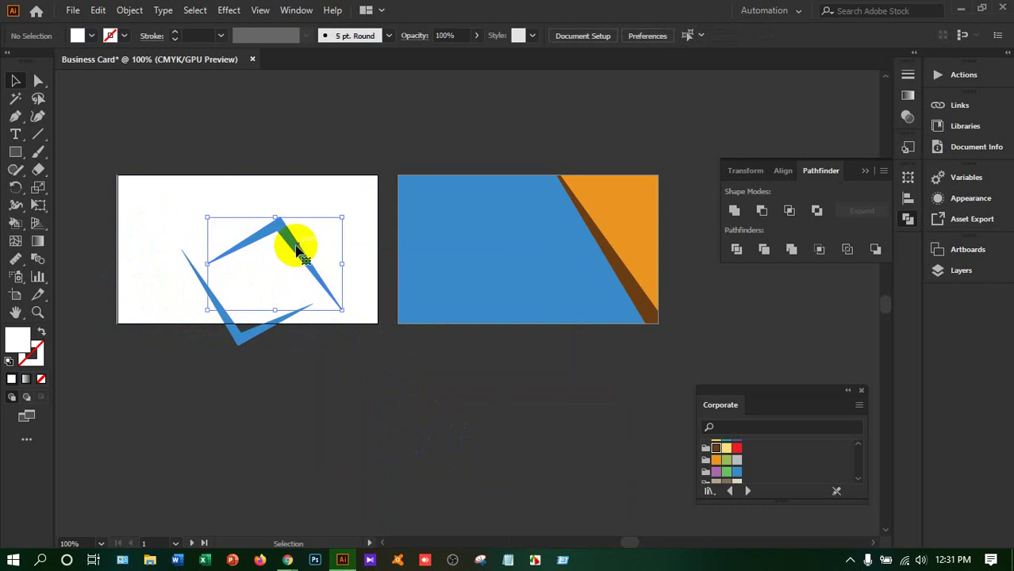
shift+click(255, 333)
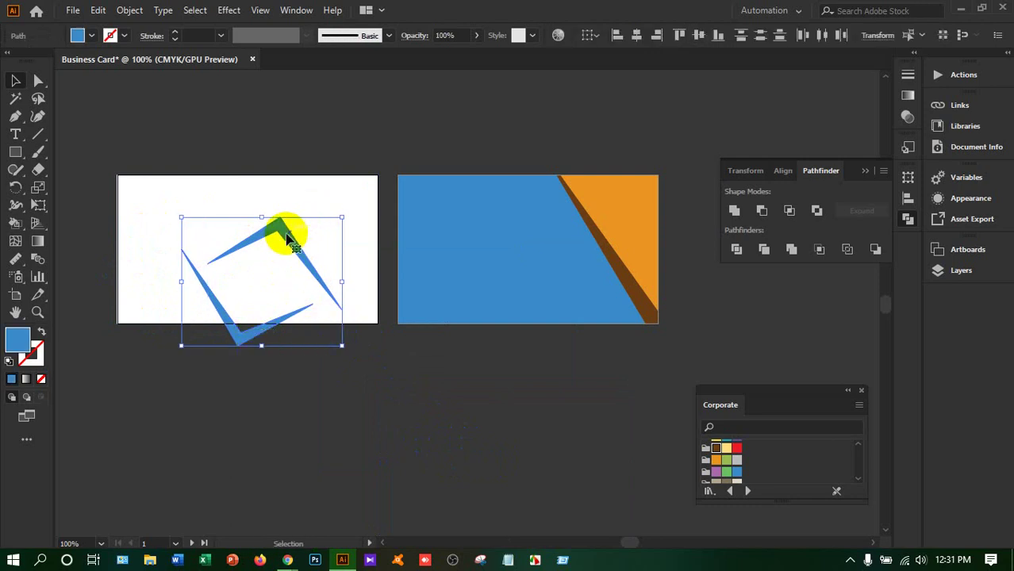
drag(284, 229, 272, 205)
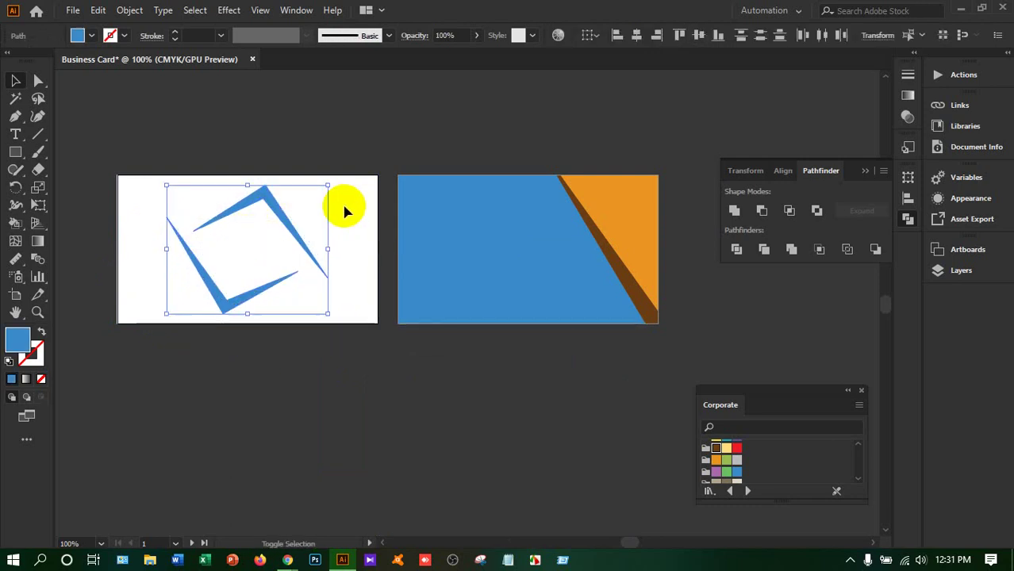
drag(326, 183, 292, 213)
click(221, 143)
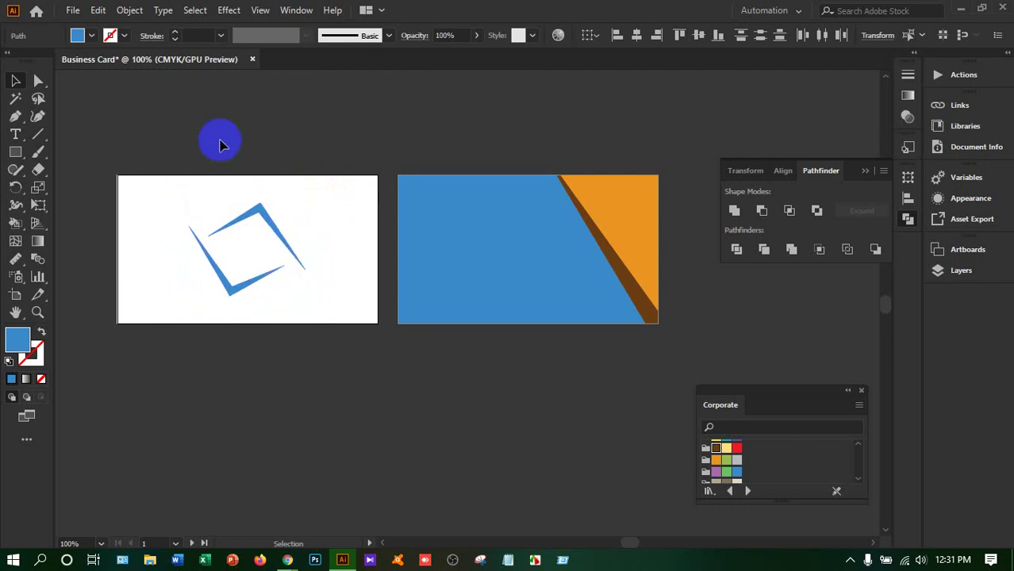
Try rotating the diamond frame about 9°, then undo to keep its original orientation.
click(268, 219)
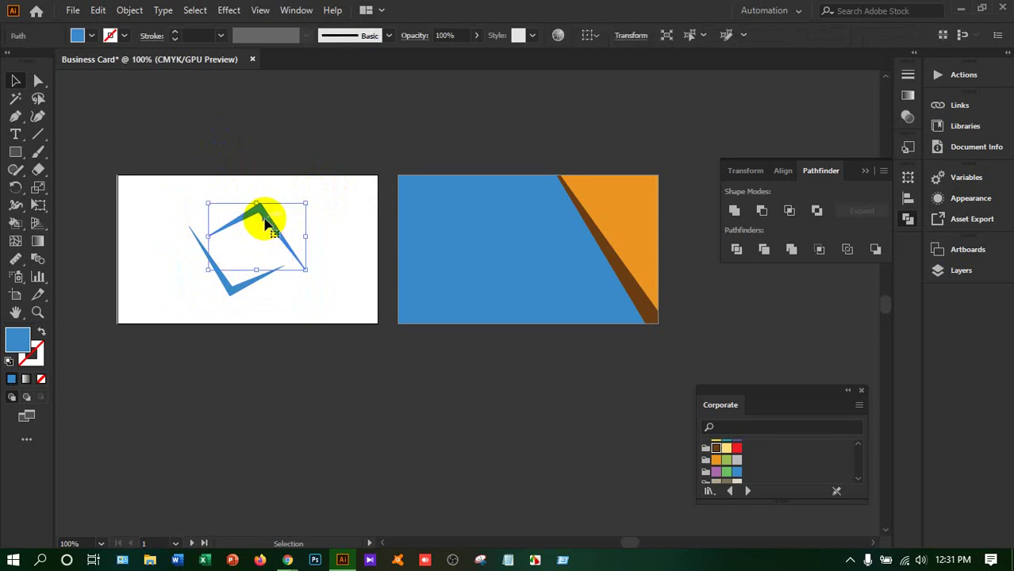
shift+click(229, 287)
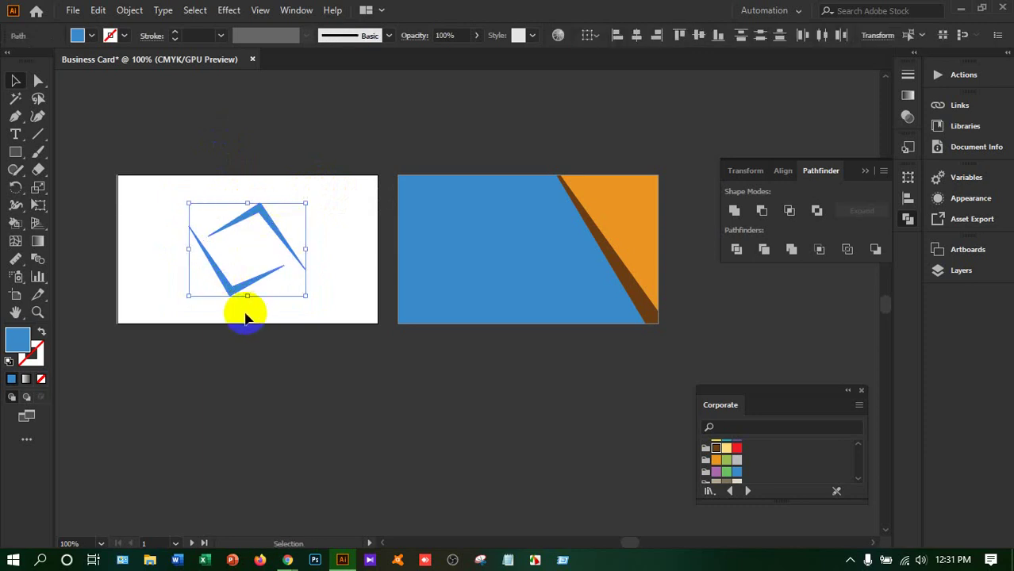
drag(245, 318, 276, 302)
key(ctrl+z)
drag(309, 197, 301, 185)
key(ctrl+z)
click(378, 149)
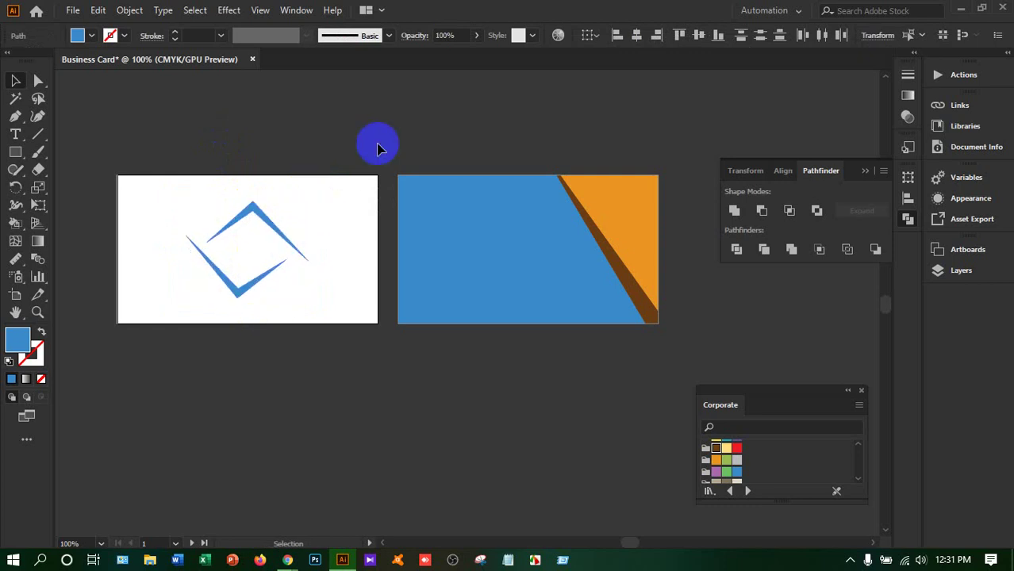
Draw a small square below the card with the Rectangle tool.
drag(15, 152, 169, 295)
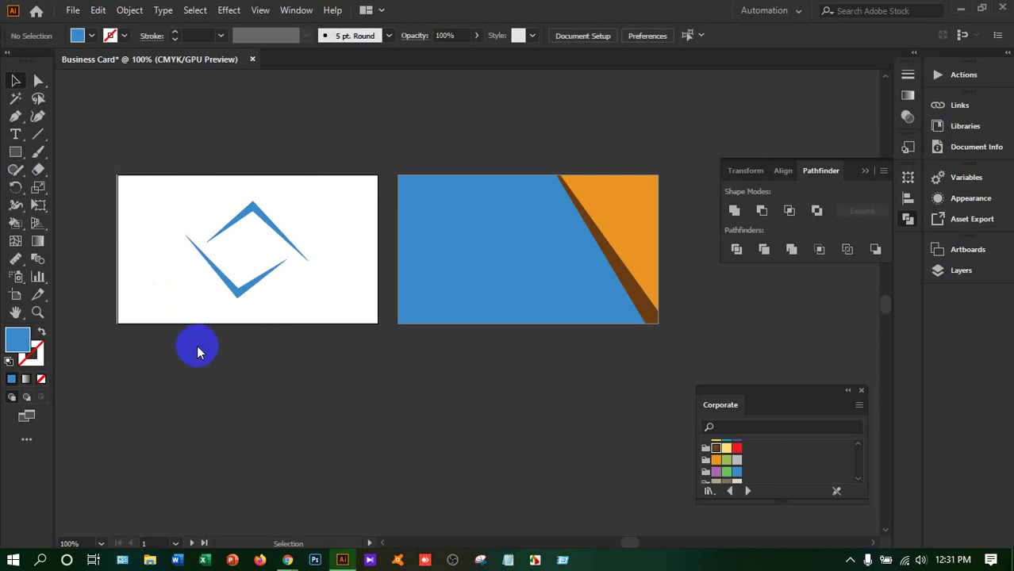
key(m)
drag(195, 352, 212, 358)
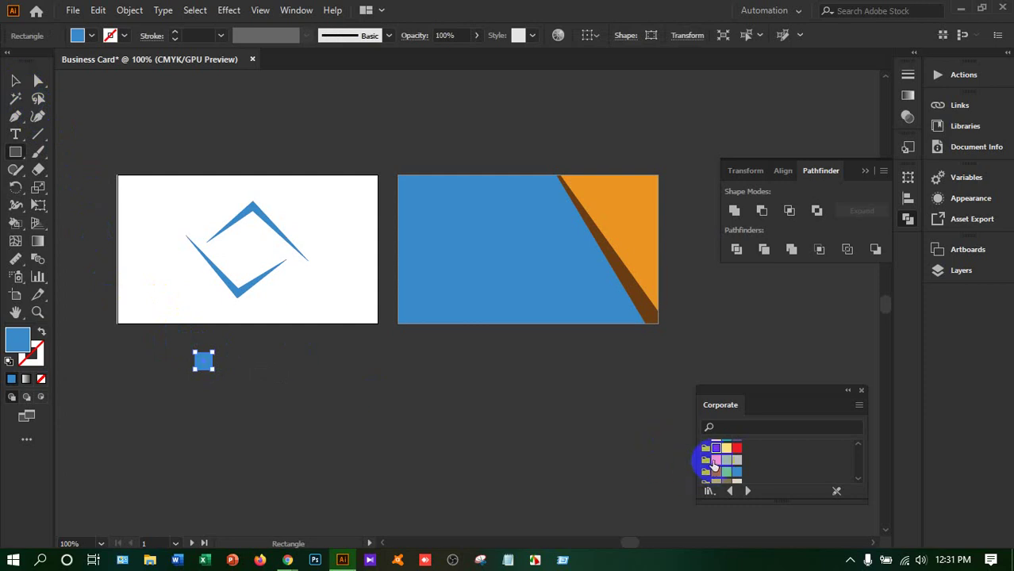
Fill the square orange, copy it into a 2x2 grid, and distribute by horizontal centres.
click(715, 461)
key(v)
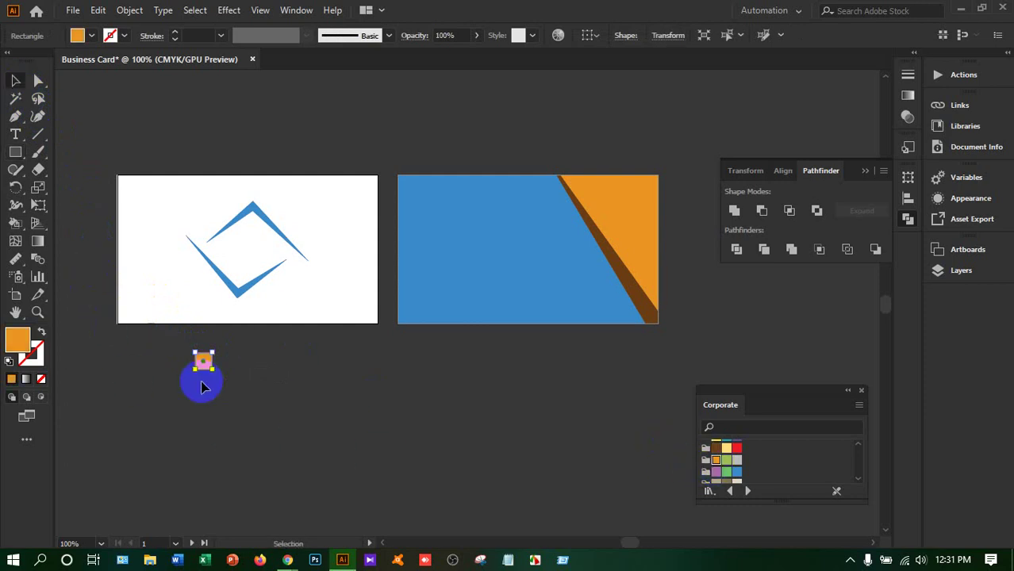
mouse_move(204, 368)
mouse_down()
mouse_move(229, 363)
mouse_move(233, 387)
mouse_move(204, 386)
mouse_up()
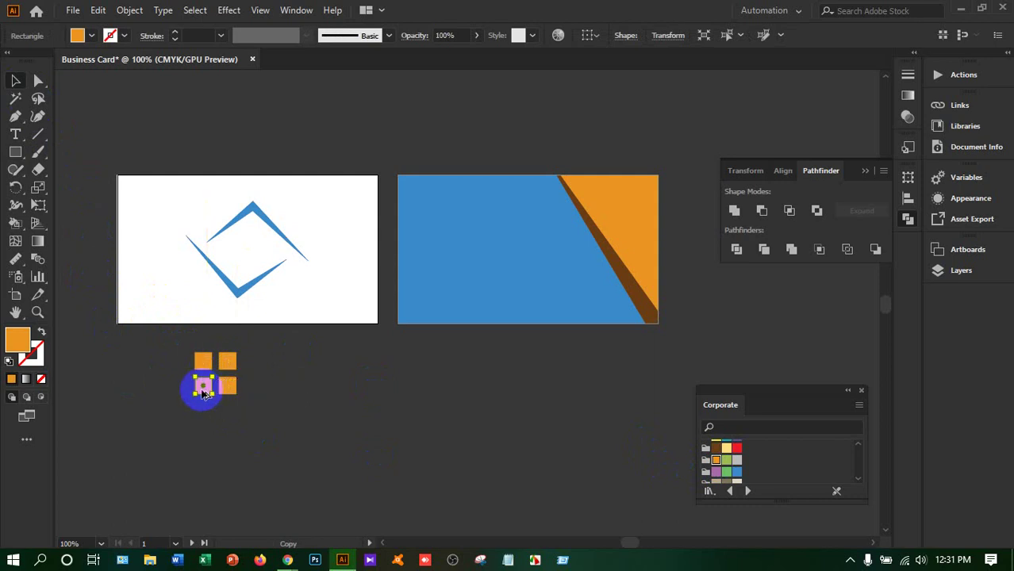
drag(154, 351, 274, 421)
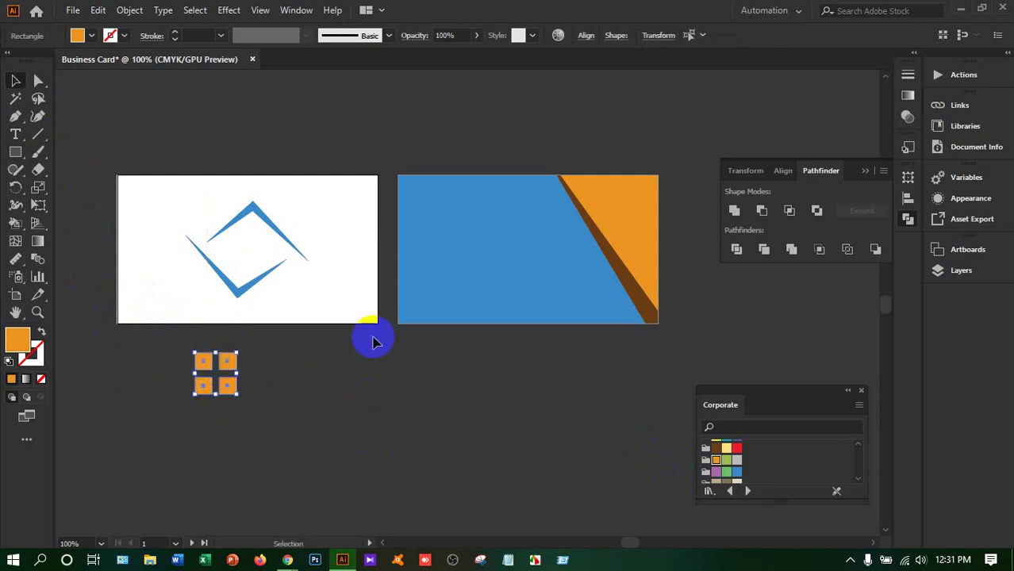
click(585, 36)
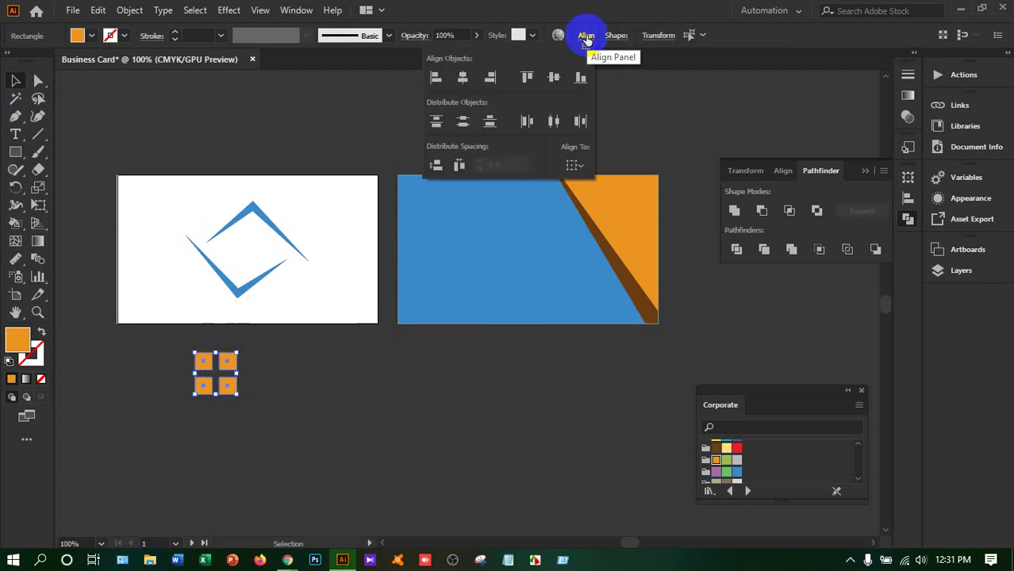
click(464, 123)
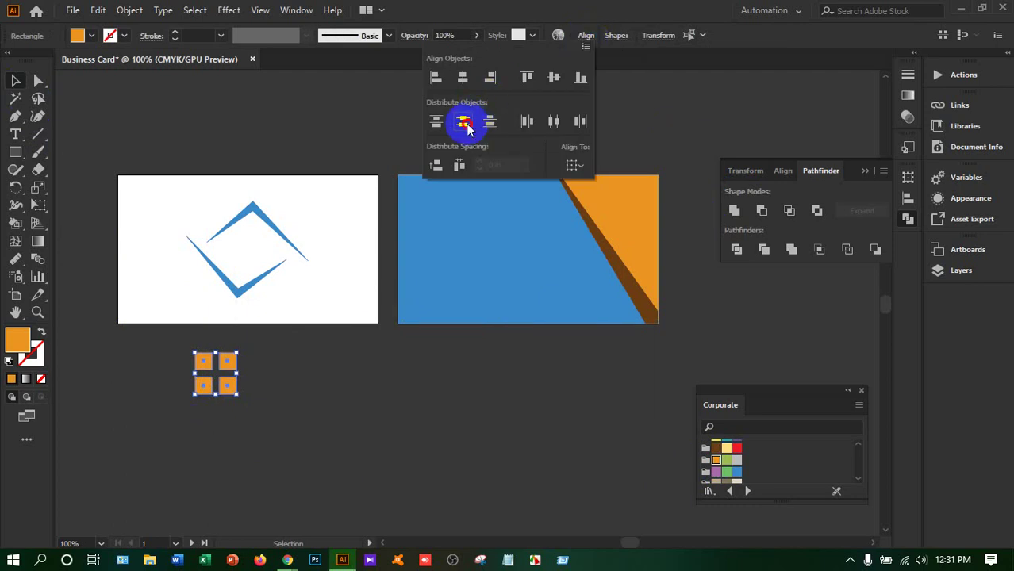
Select squares and move the right-column pair further right.
key(a)
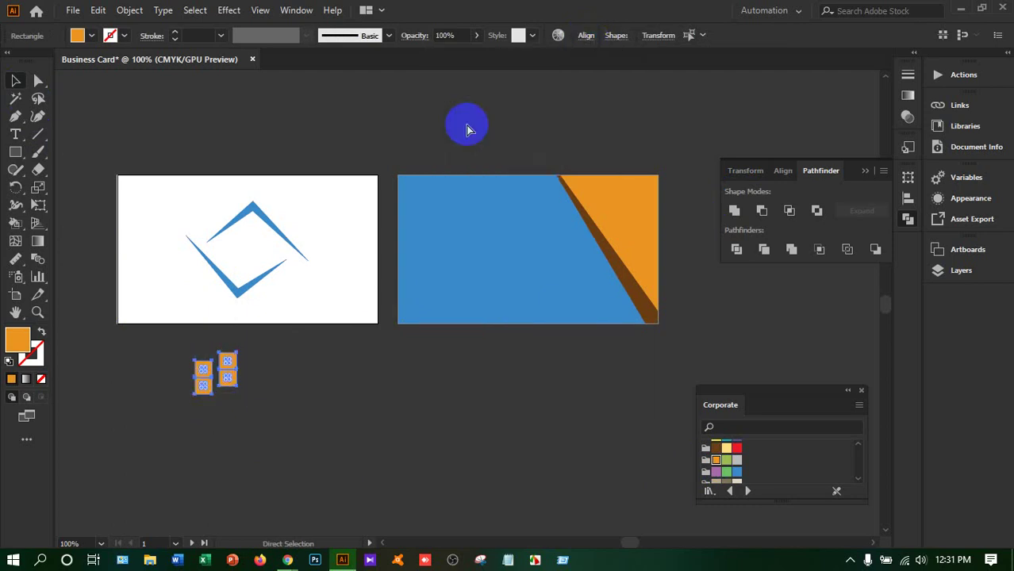
key(v)
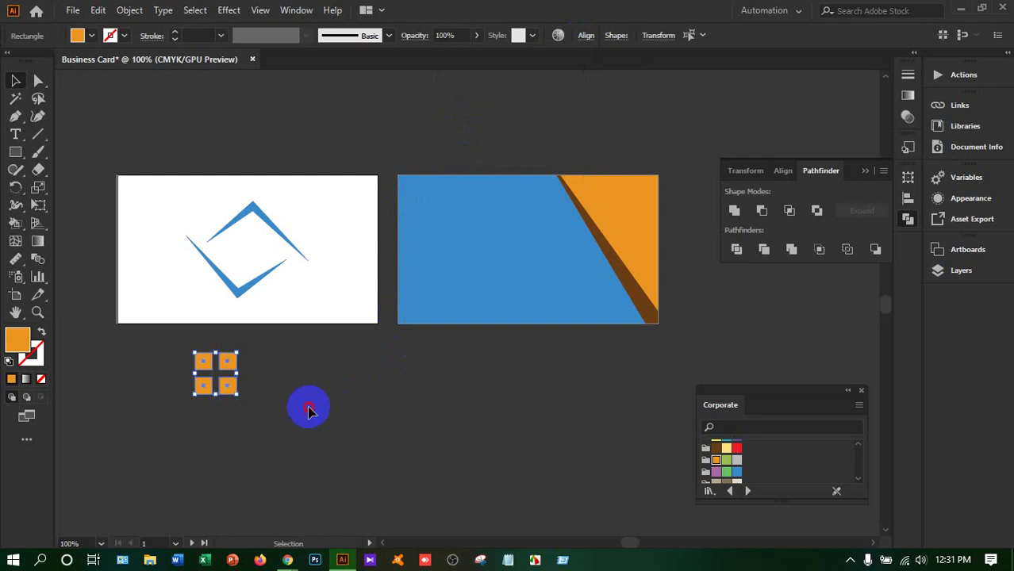
click(308, 408)
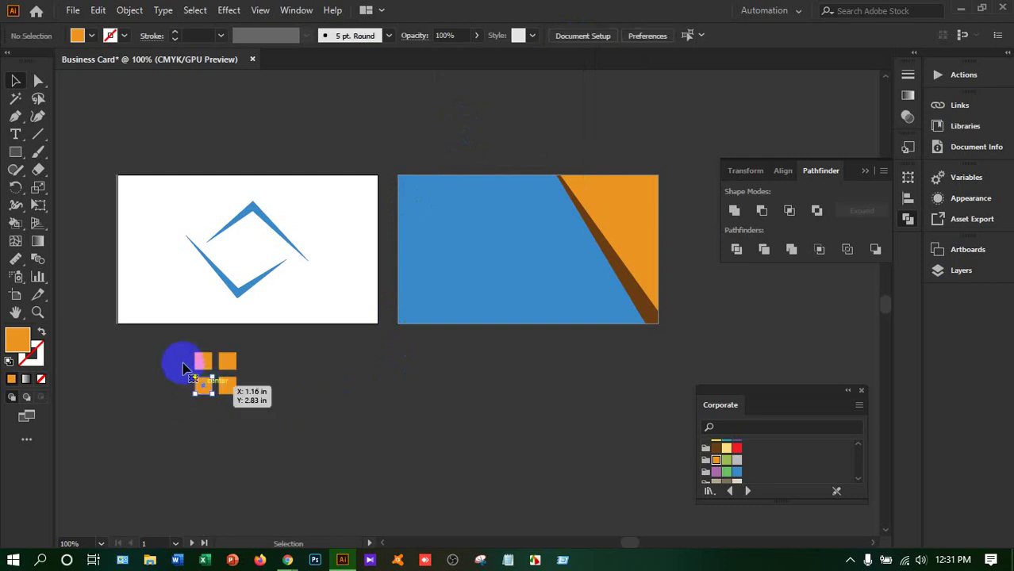
click(210, 386)
click(221, 357)
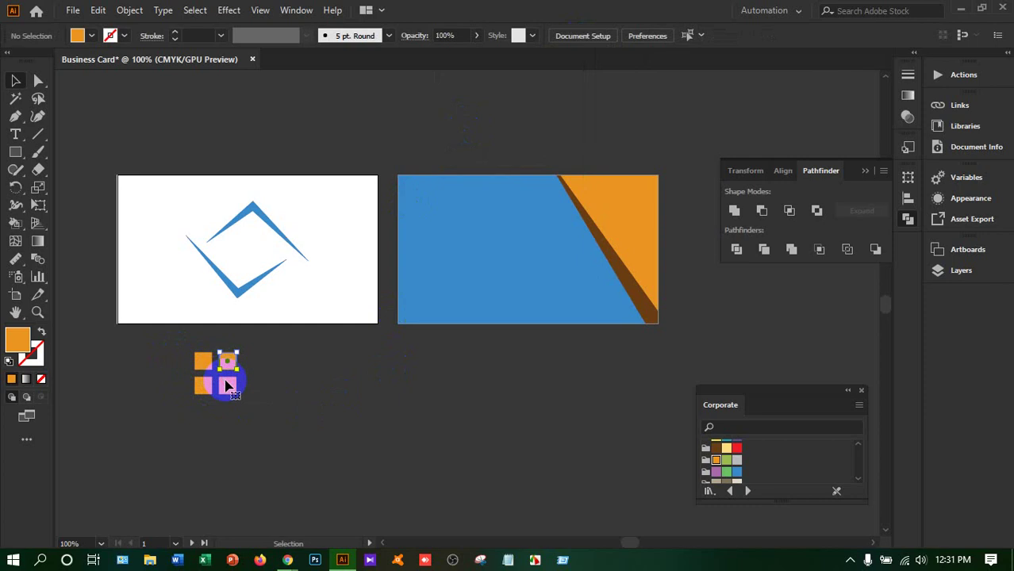
shift+click(228, 385)
drag(228, 365, 350, 375)
Rearrange the orange squares, shifting the lower one left of the others.
click(586, 36)
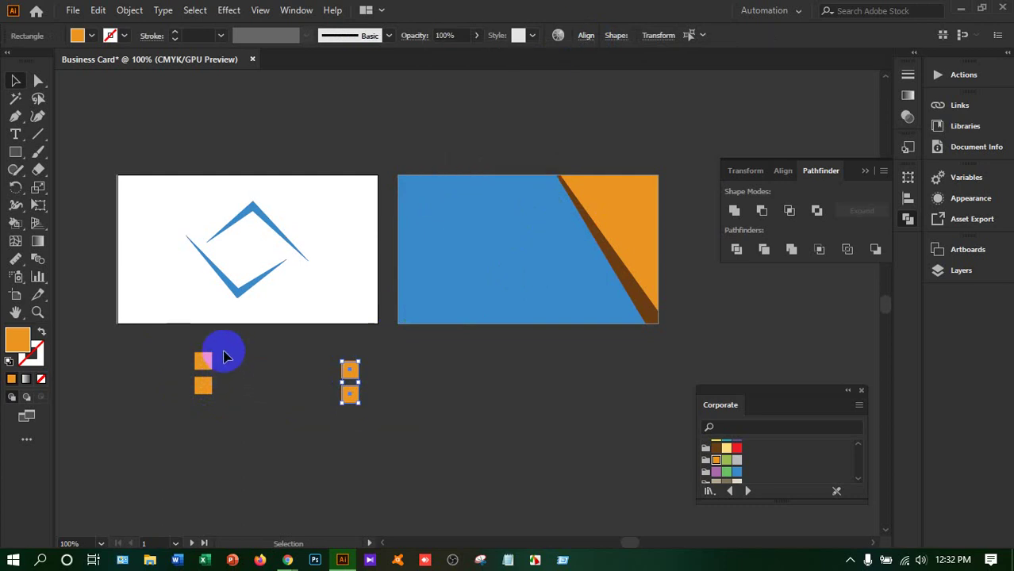
drag(223, 352, 364, 406)
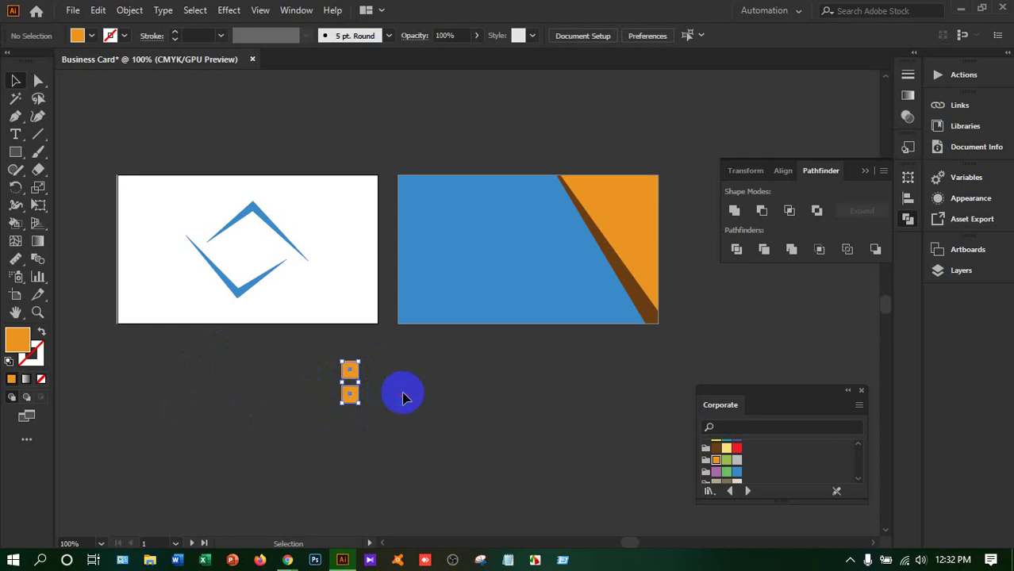
click(351, 395)
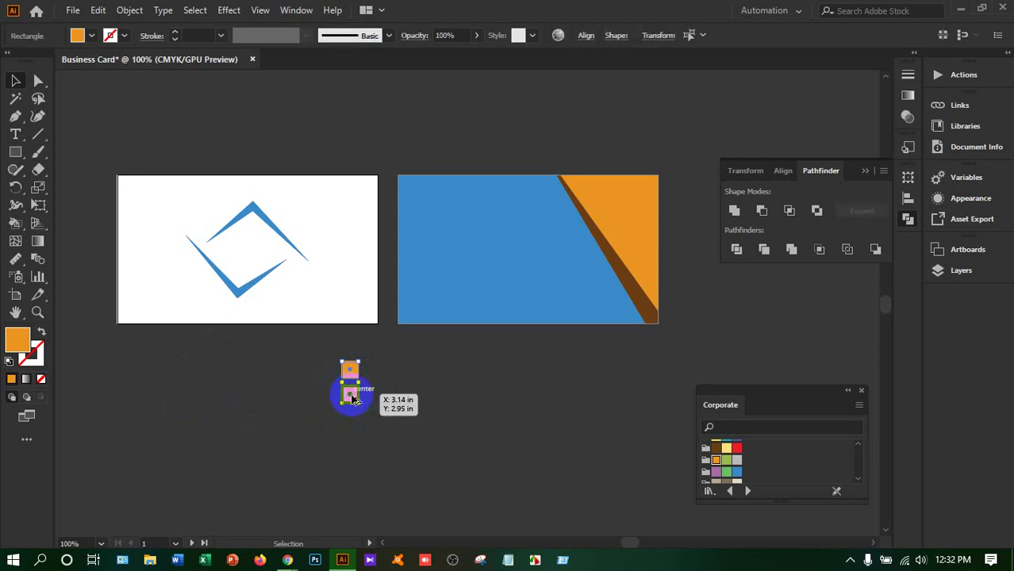
drag(351, 395, 318, 403)
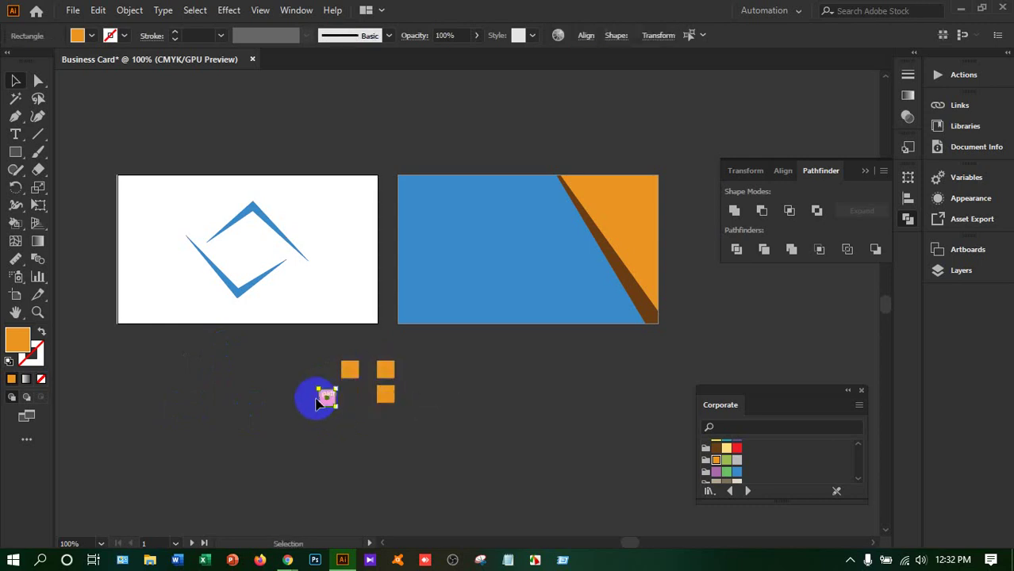
click(338, 404)
drag(410, 357, 380, 403)
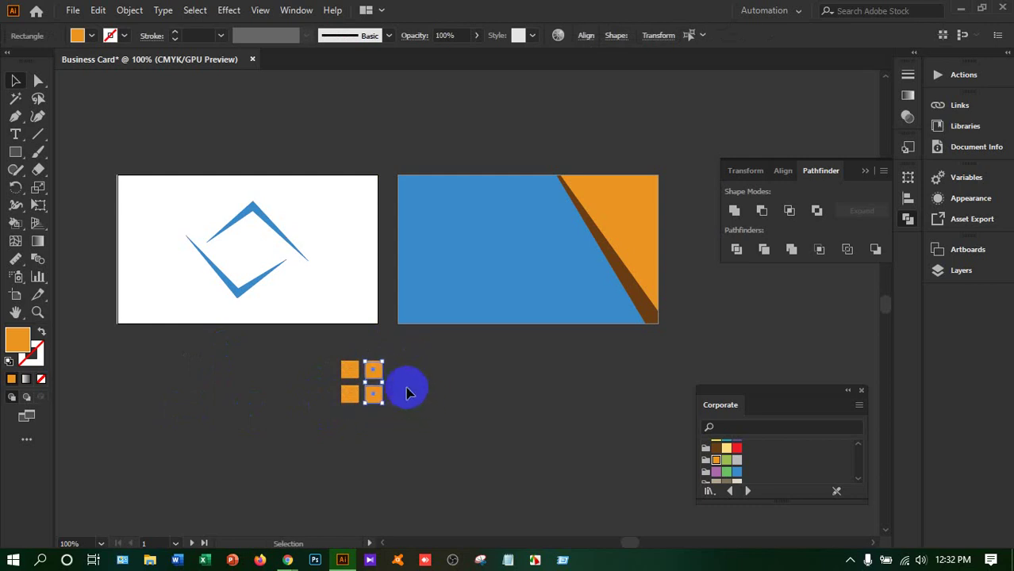
Group all four squares with Ctrl+G and move the group into the diamond frame.
drag(309, 350, 413, 429)
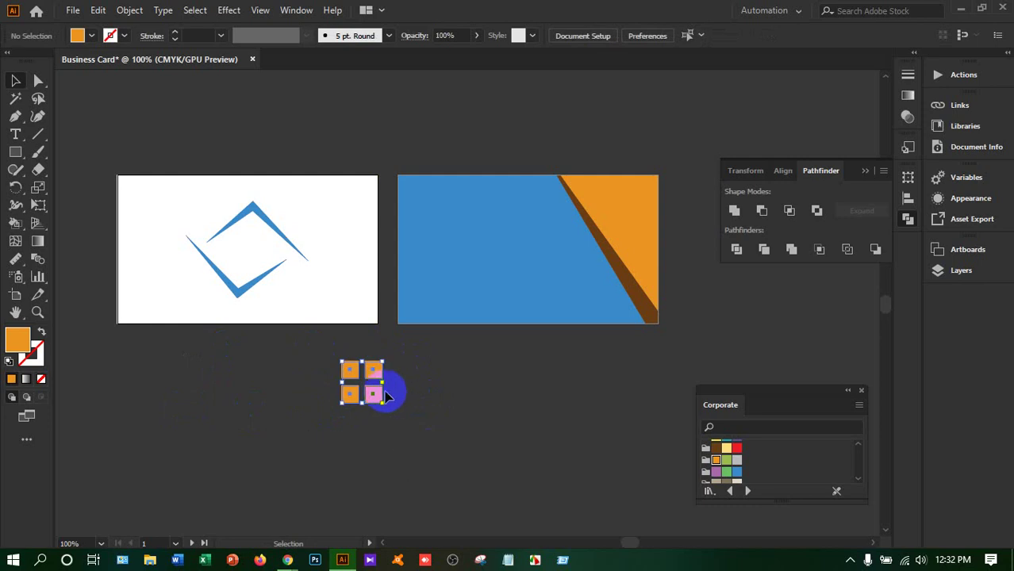
key(ctrl+g)
drag(374, 389, 259, 265)
click(344, 348)
Reposition the square group inside the diamond and ungroup it.
drag(332, 384, 430, 363)
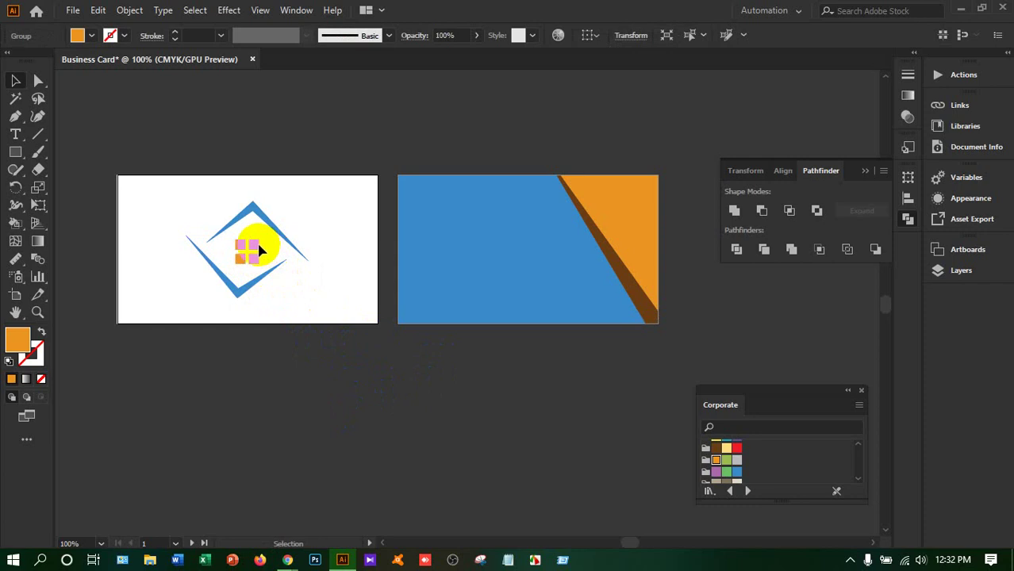
drag(255, 250, 251, 243)
right_click(251, 242)
click(317, 367)
Colour the squares brown, red and blue, leaving one orange.
click(254, 245)
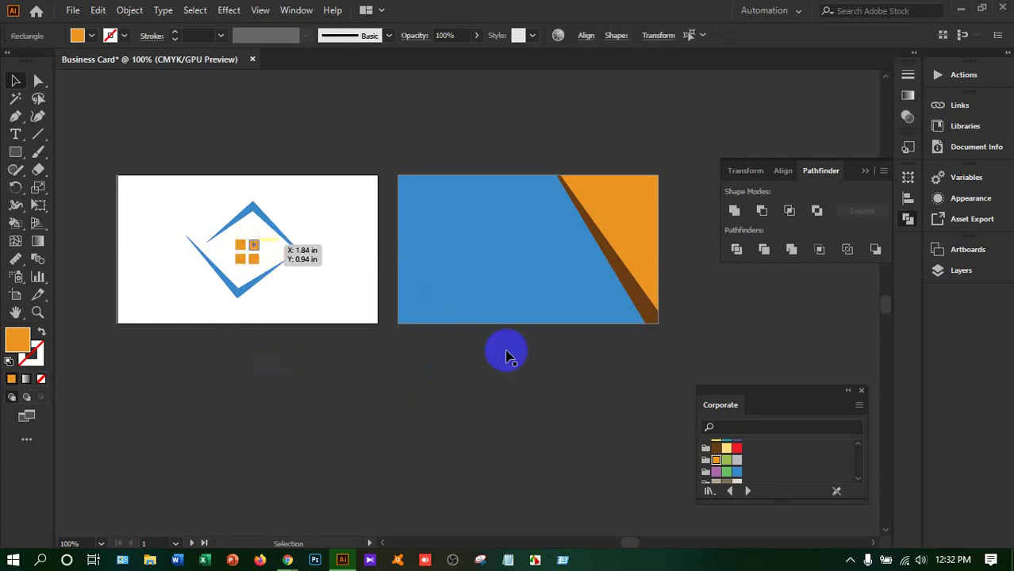
click(537, 376)
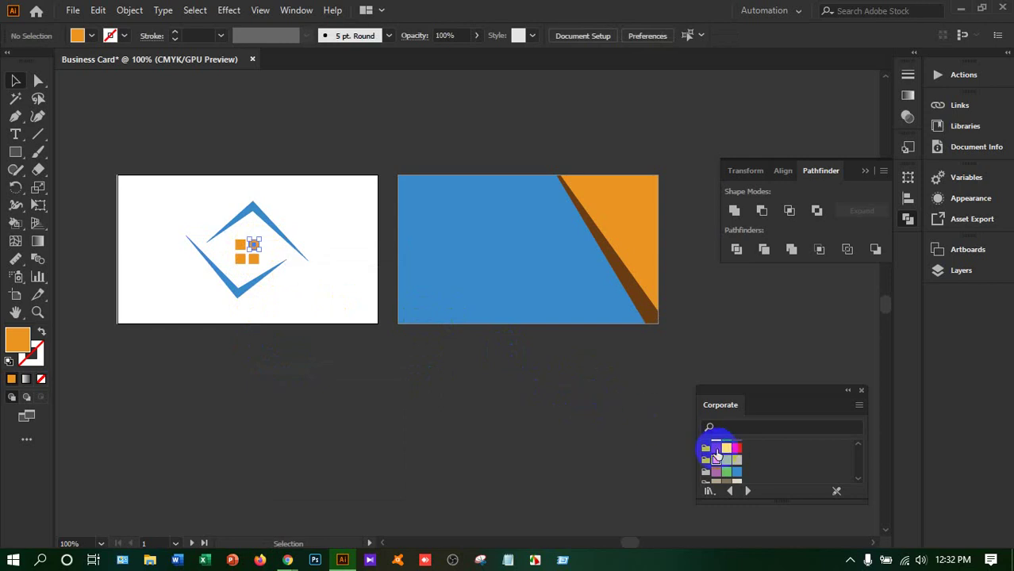
click(717, 450)
click(245, 267)
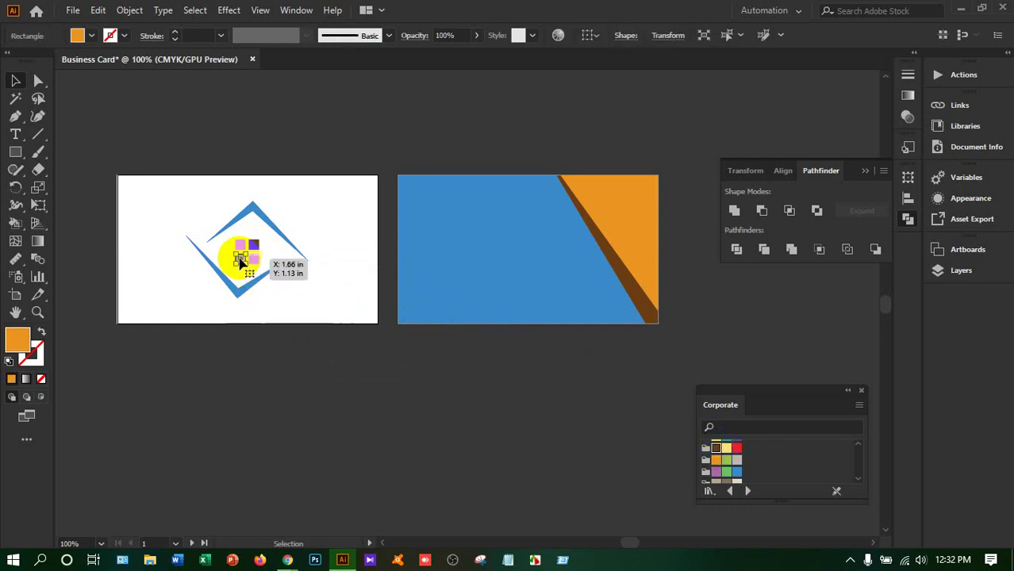
drag(737, 449, 255, 260)
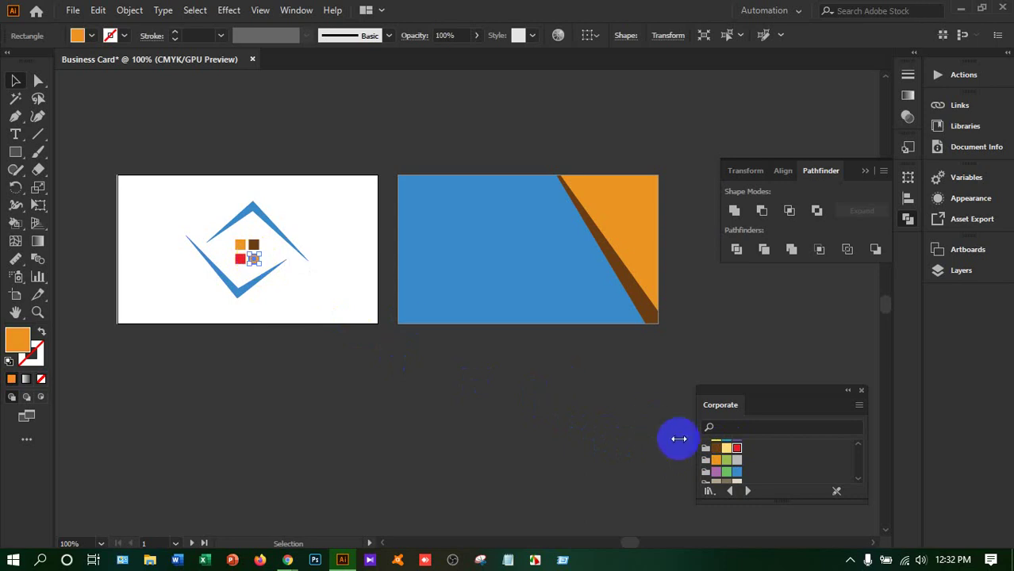
click(737, 472)
click(369, 401)
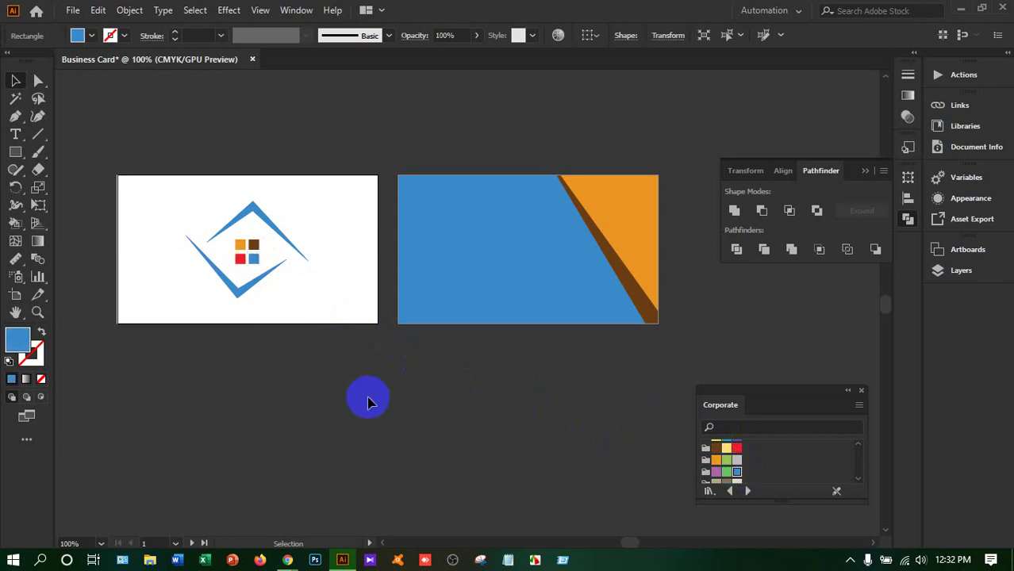
click(297, 361)
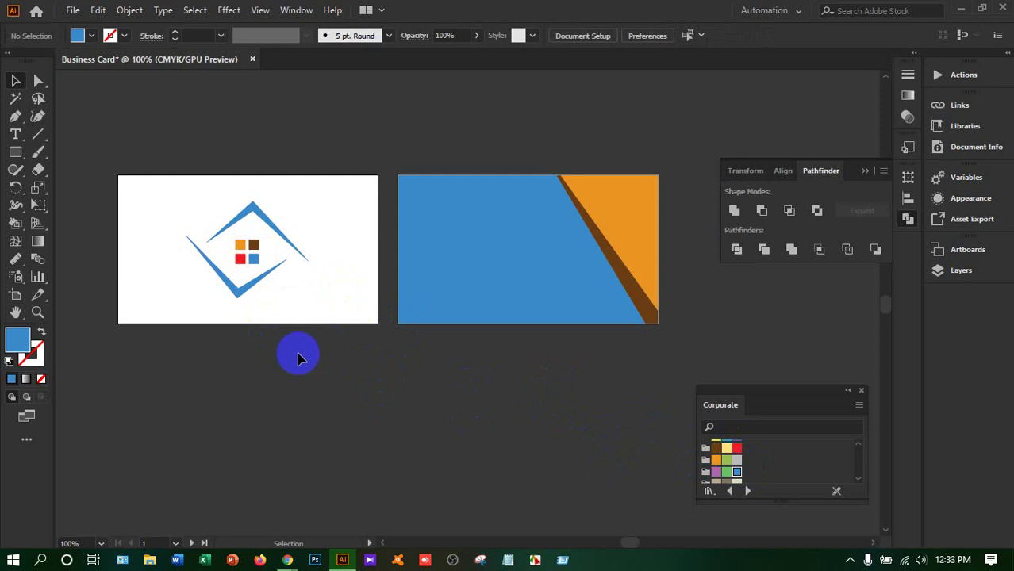
click(172, 184)
click(267, 351)
click(322, 190)
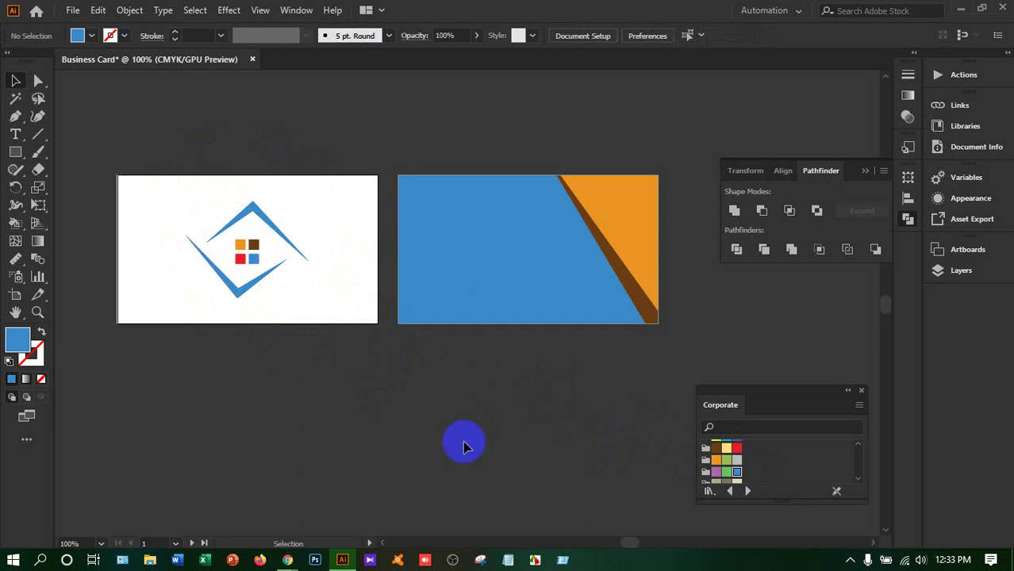